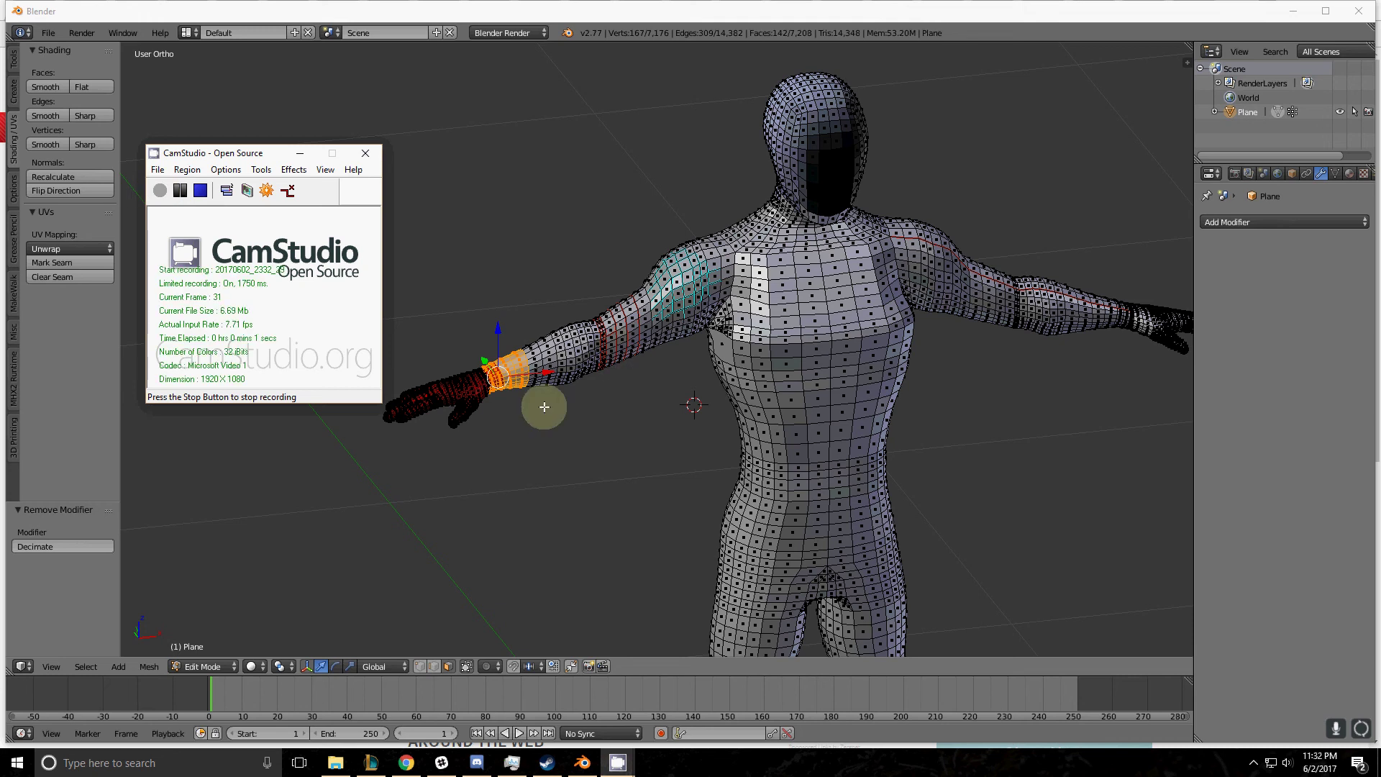
# Clear the wrist loop selection and look over the arm and upper body.
pyautogui.click(545, 408)
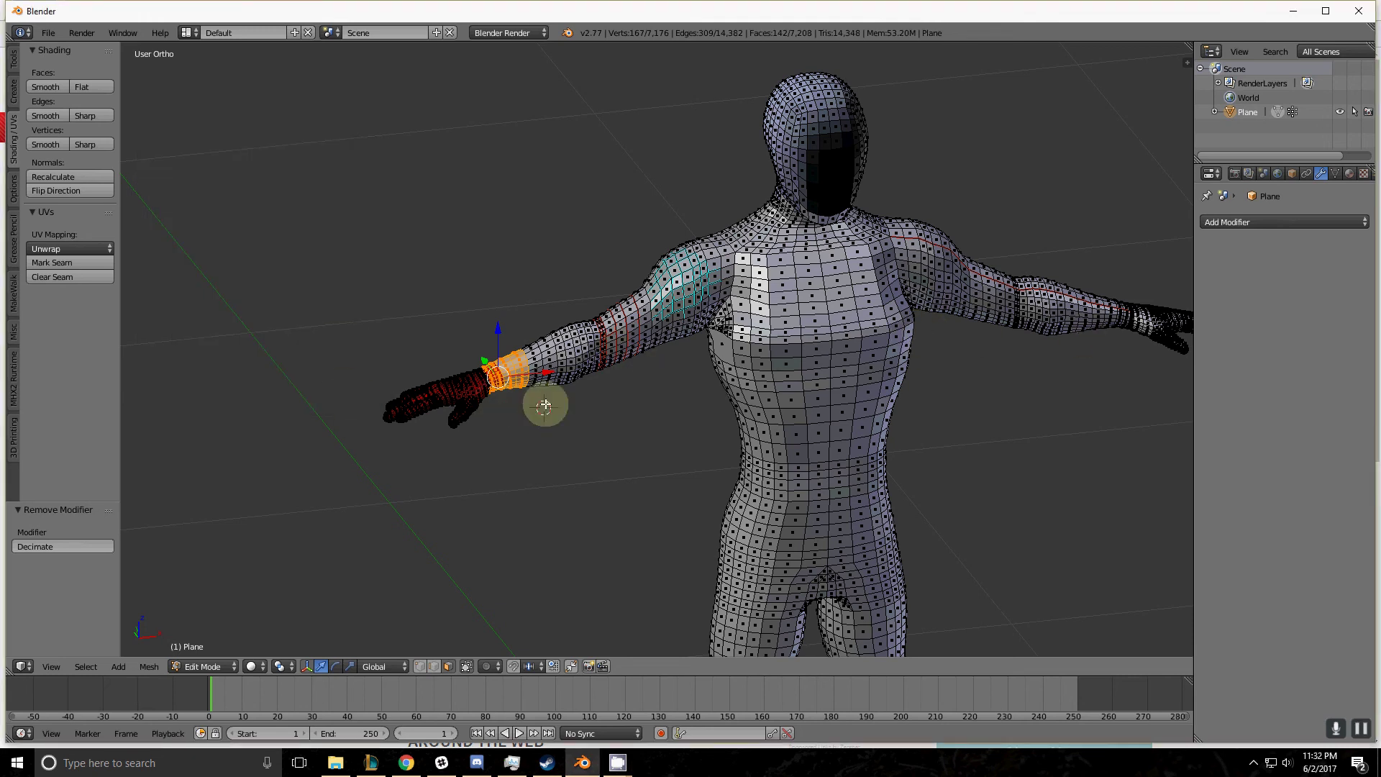
pyautogui.press('a')
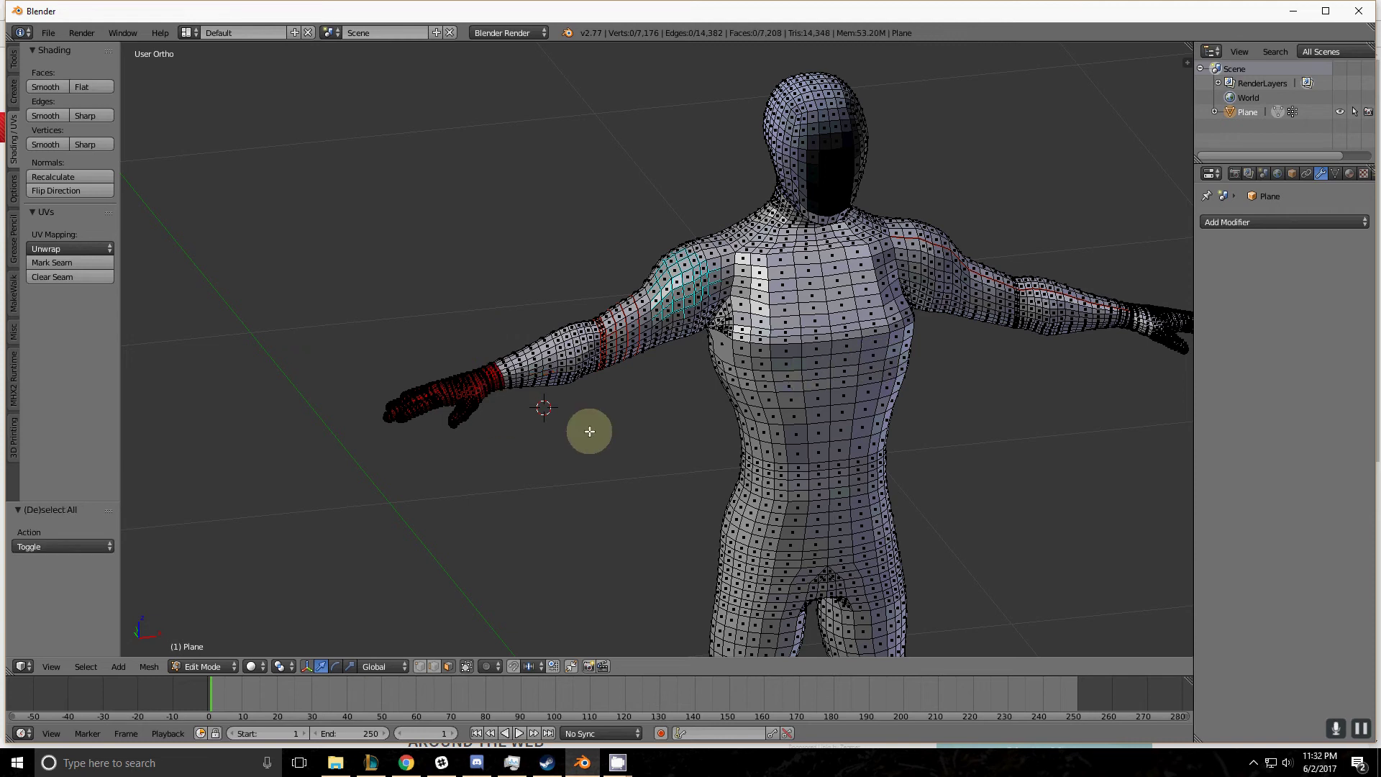
pyautogui.moveTo(518, 413); pyautogui.dragTo(593, 387, button='middle')
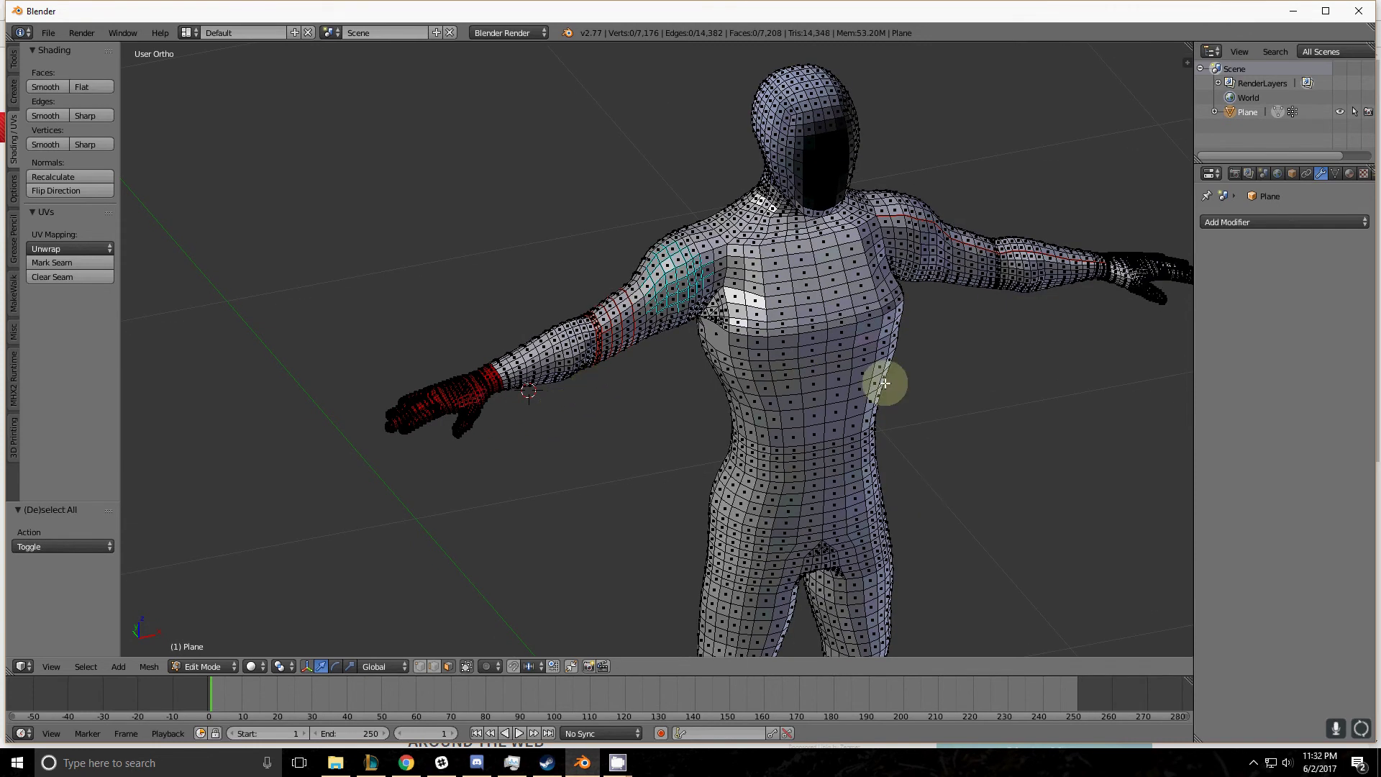
pyautogui.keyDown('shift'); pyautogui.moveTo(472, 413); pyautogui.dragTo(607, 422, button='middle'); pyautogui.keyUp('shift')
pyautogui.scroll(2, 594, 436)
pyautogui.scroll(3, 593, 436)
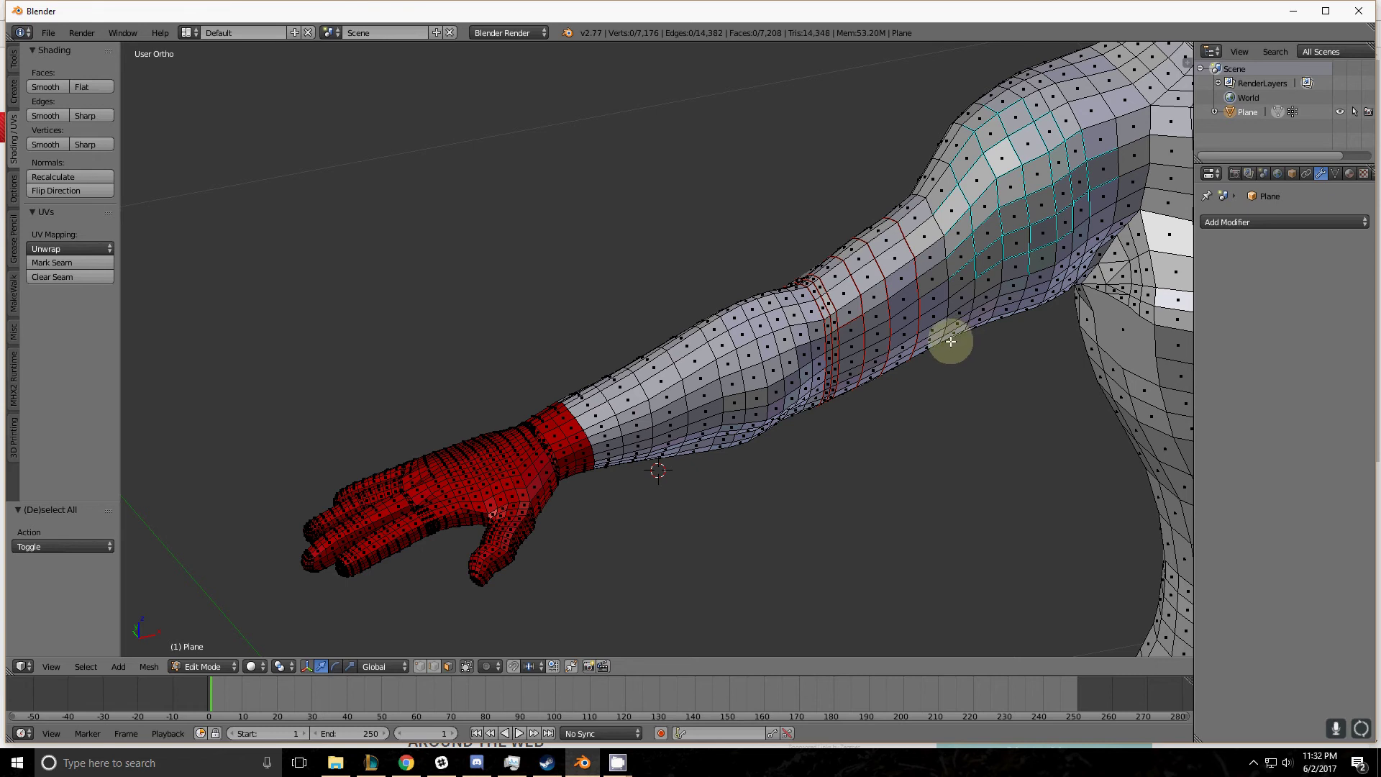
pyautogui.keyDown('shift'); pyautogui.moveTo(950, 339); pyautogui.dragTo(666, 374, button='middle'); pyautogui.keyUp('shift')
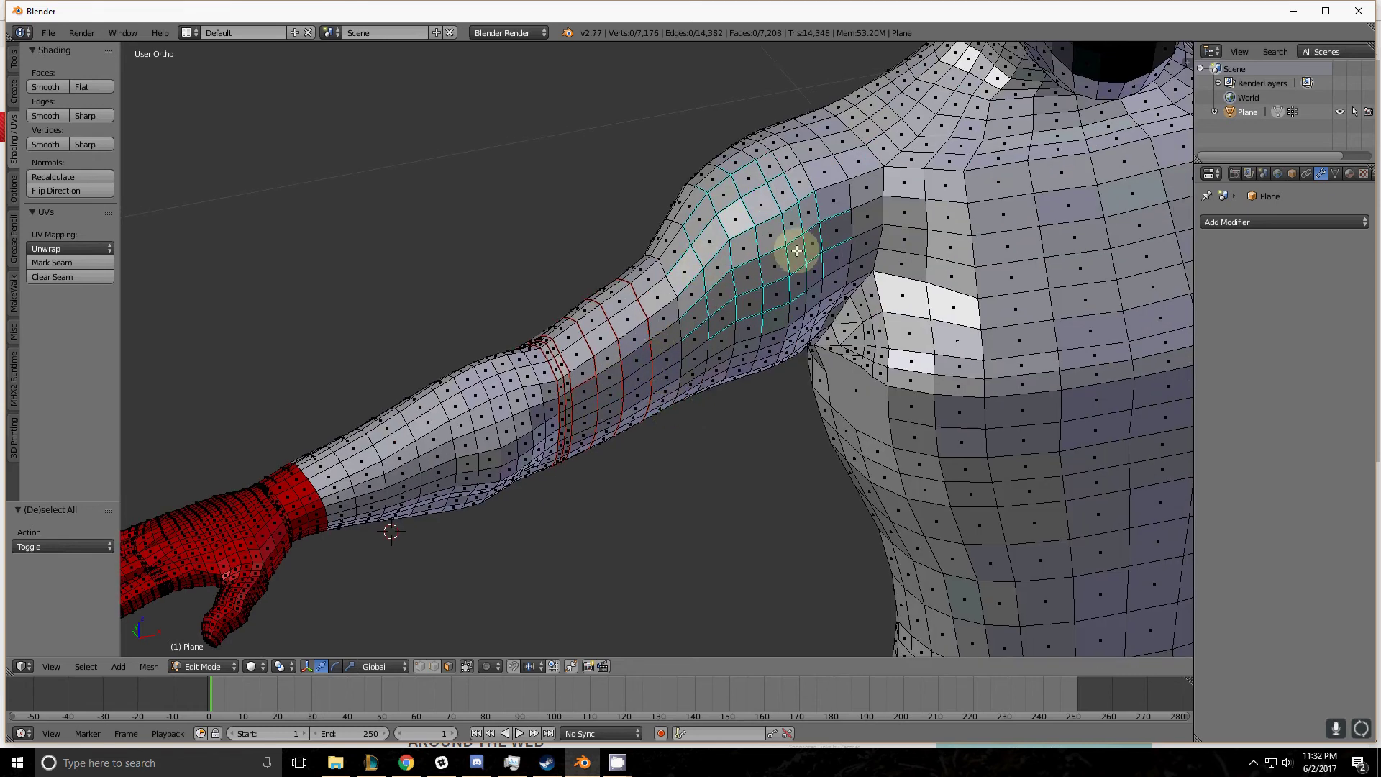
pyautogui.scroll(-5, 842, 241)
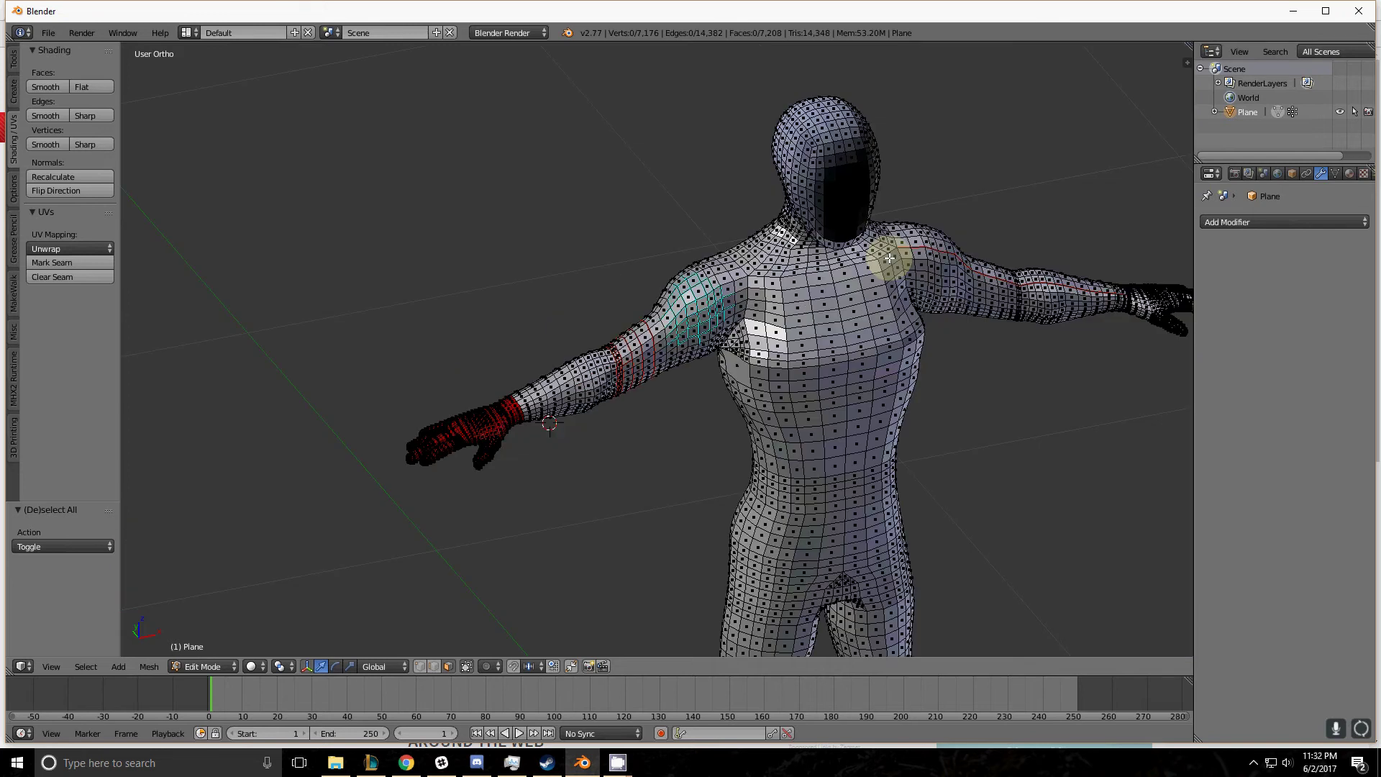
pyautogui.moveTo(885, 247); pyautogui.dragTo(636, 277, button='middle')
pyautogui.scroll(3, 594, 174)
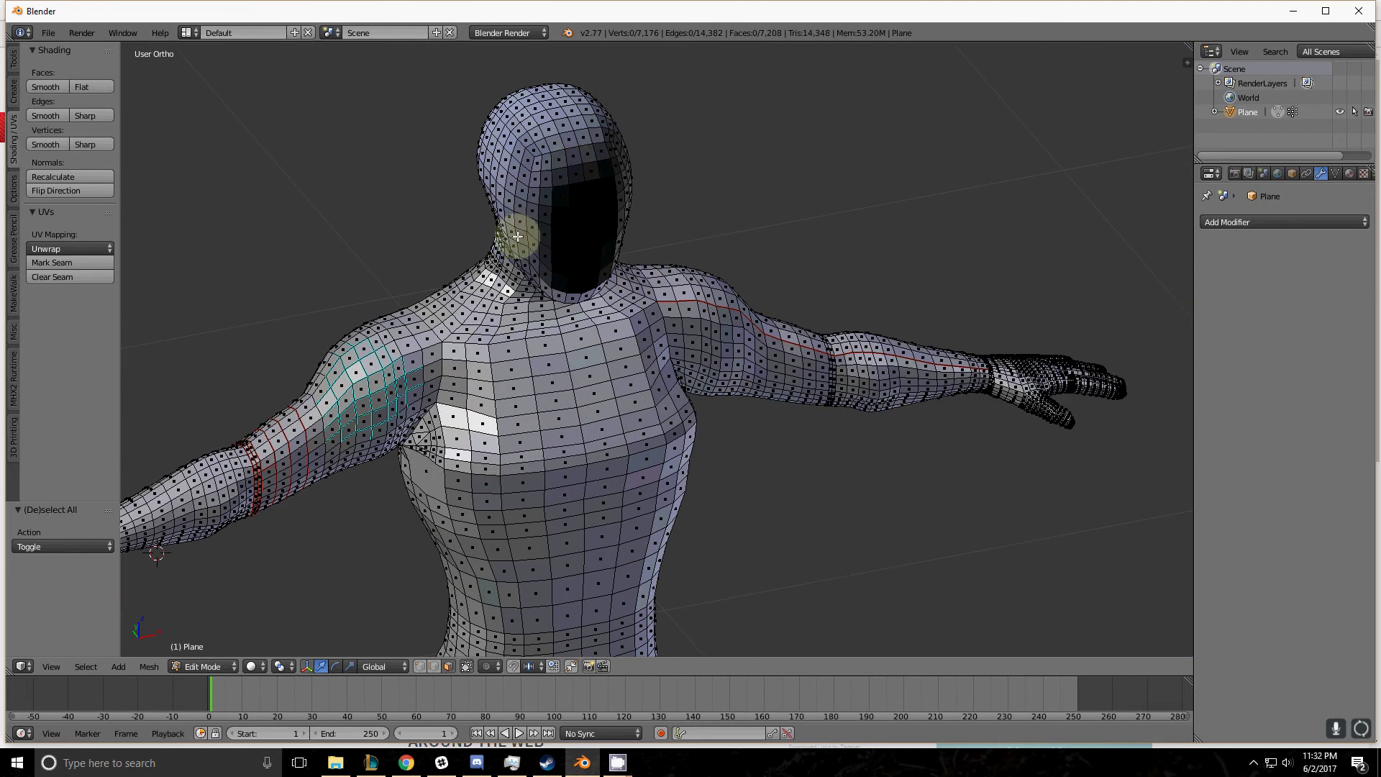
pyautogui.moveTo(833, 376); pyautogui.dragTo(442, 319, button='middle')
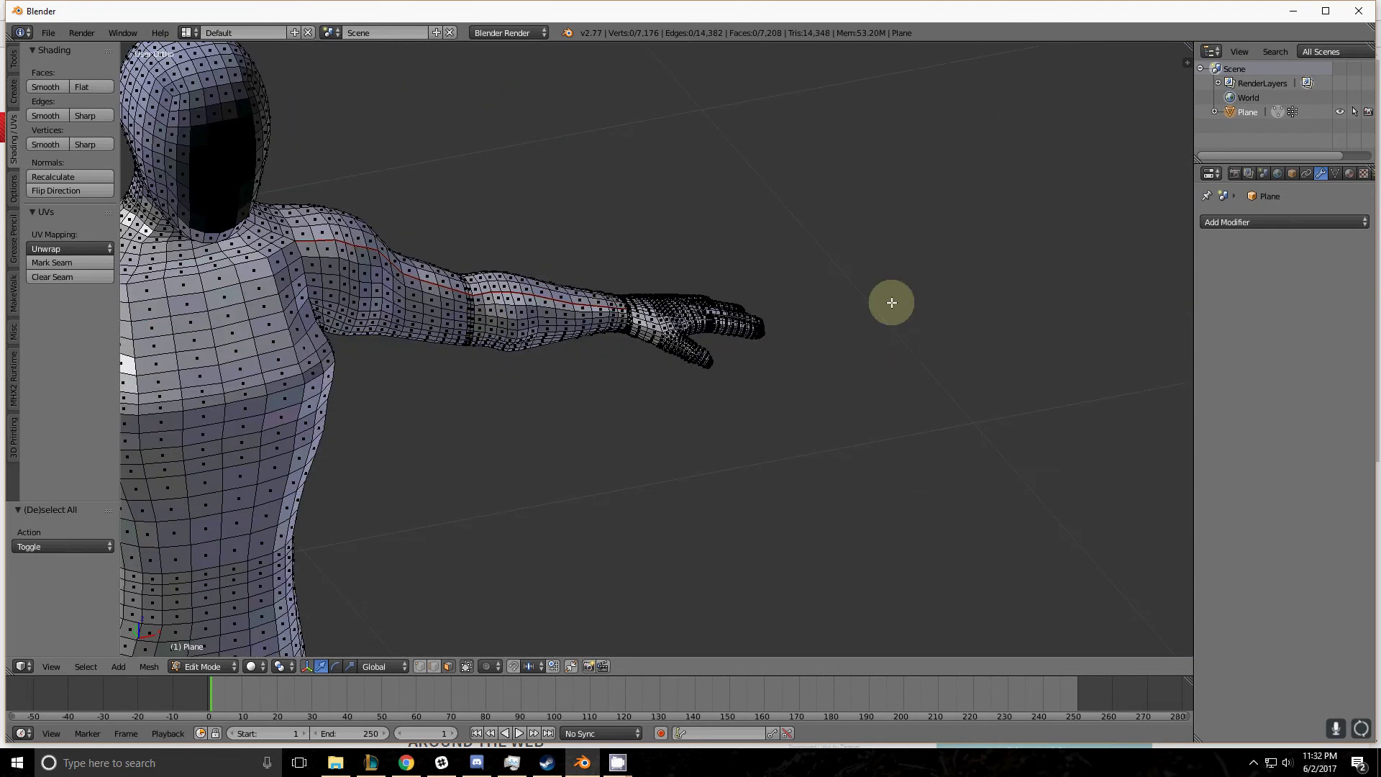
# In Object Data properties, select the hand's vertices from vertex group Group.
pyautogui.click(1335, 174)
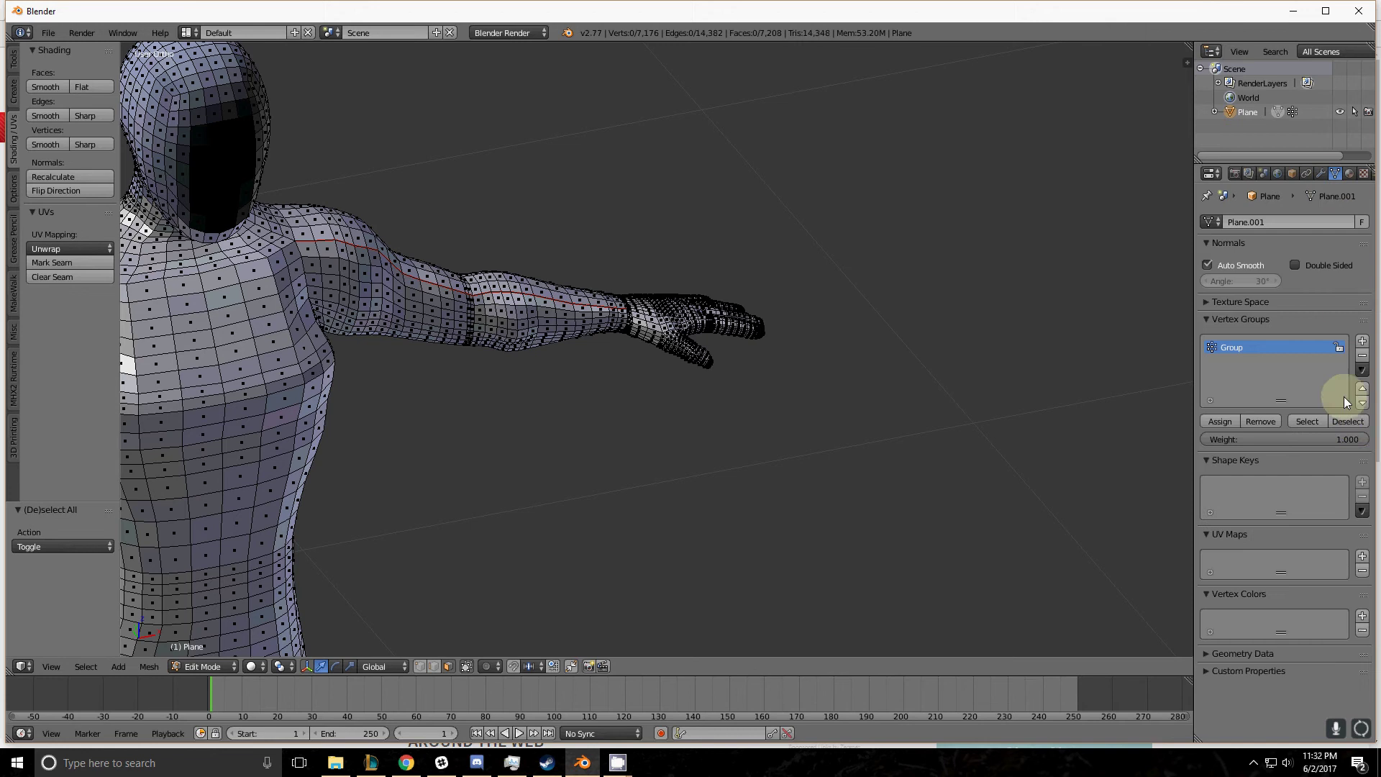
pyautogui.click(1307, 421)
pyautogui.scroll(-5, 579, 374)
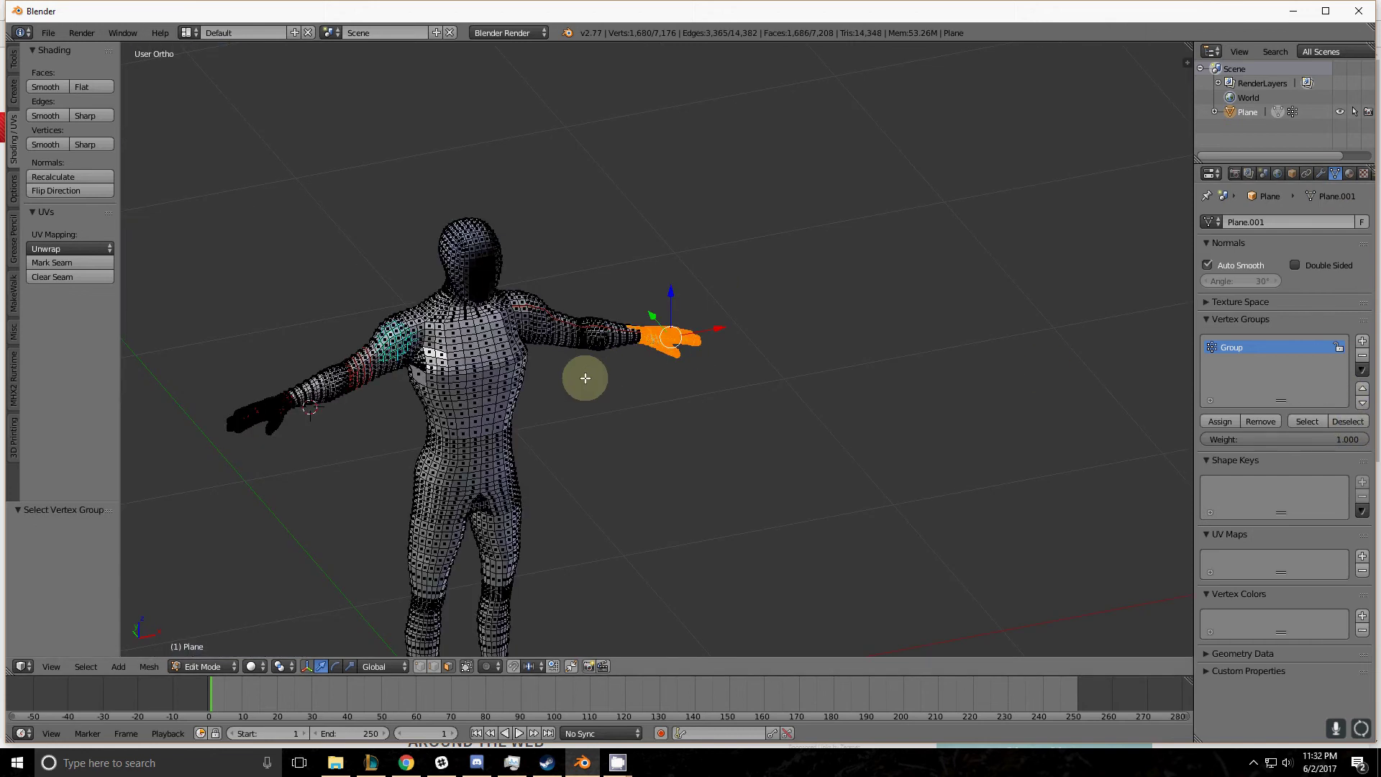
# Deselect, return to Object Mode and add a Decimate modifier to the character.
pyautogui.press('a')
pyautogui.press('Tab')
pyautogui.keyDown('shift'); pyautogui.moveTo(555, 388); pyautogui.dragTo(684, 339, button='middle'); pyautogui.keyUp('shift')
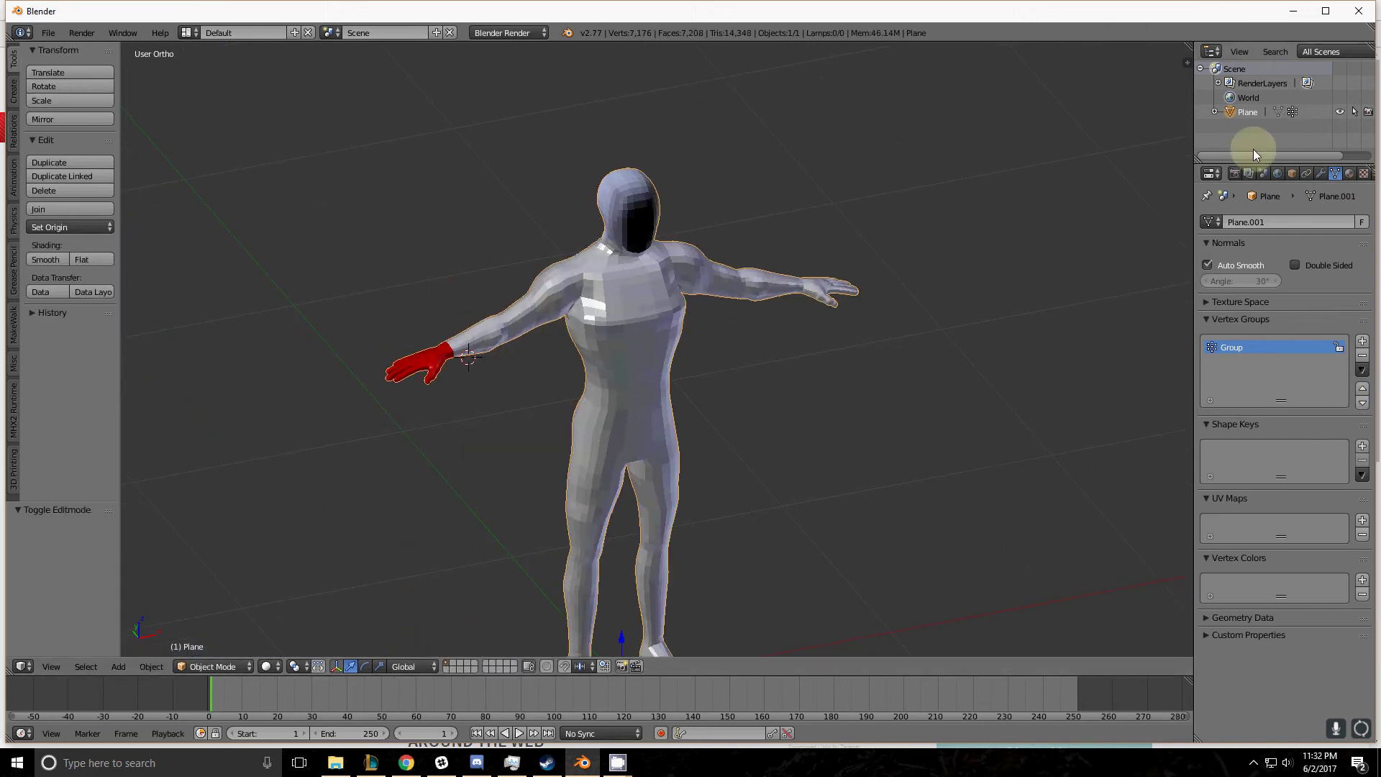
pyautogui.click(1322, 178)
pyautogui.click(1280, 220)
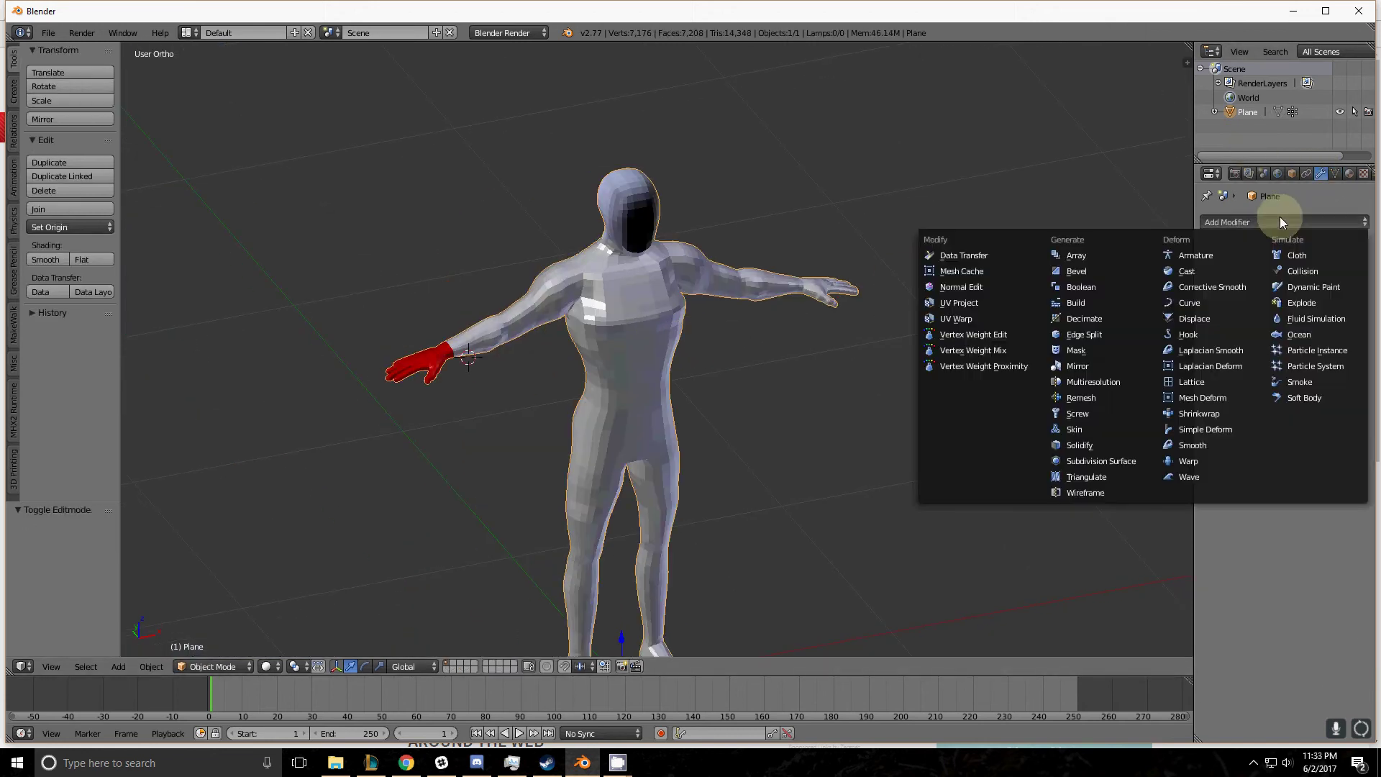
pyautogui.click(1107, 315)
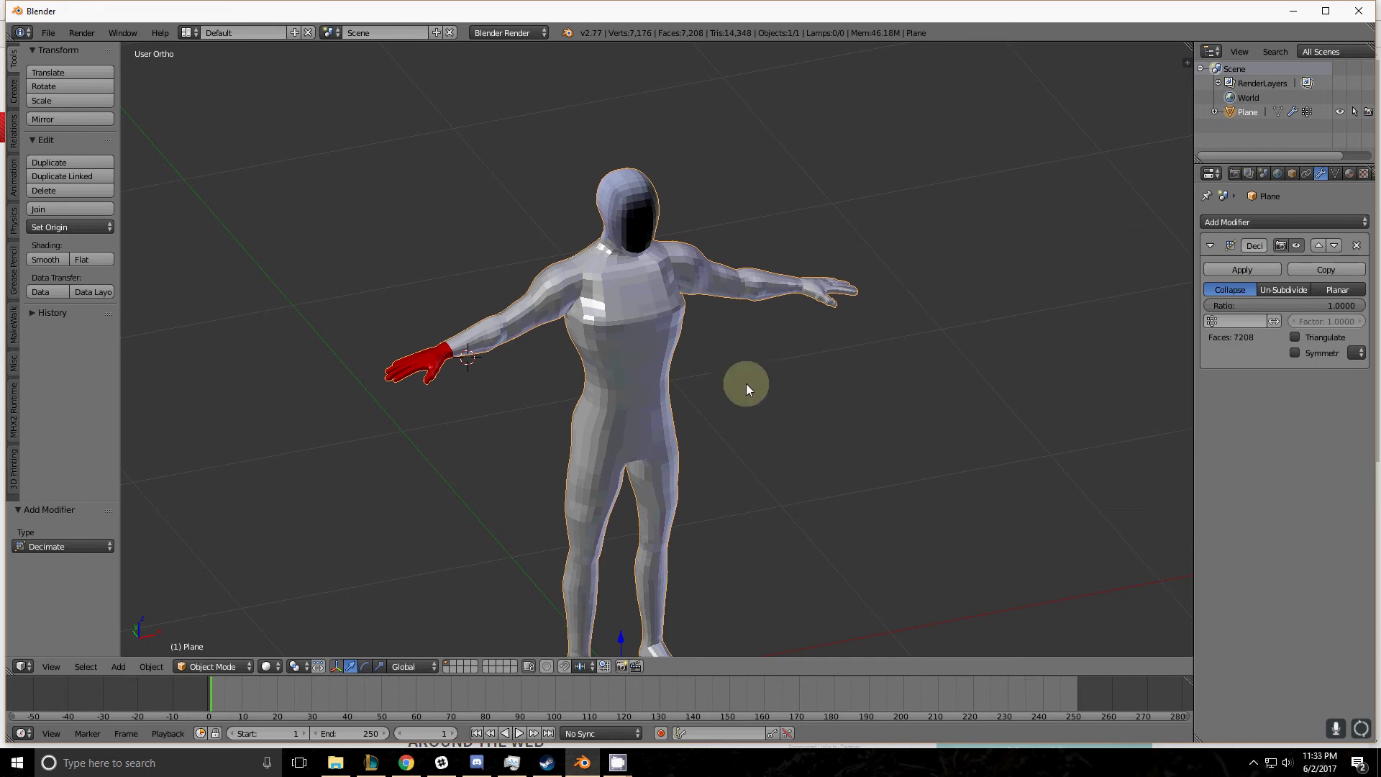
# Lower the Decimate ratio to 0.6528, cutting faces from 7208 to 5686.
pyautogui.keyDown('shift'); pyautogui.moveTo(746, 386); pyautogui.dragTo(716, 315, button='middle'); pyautogui.keyUp('shift')
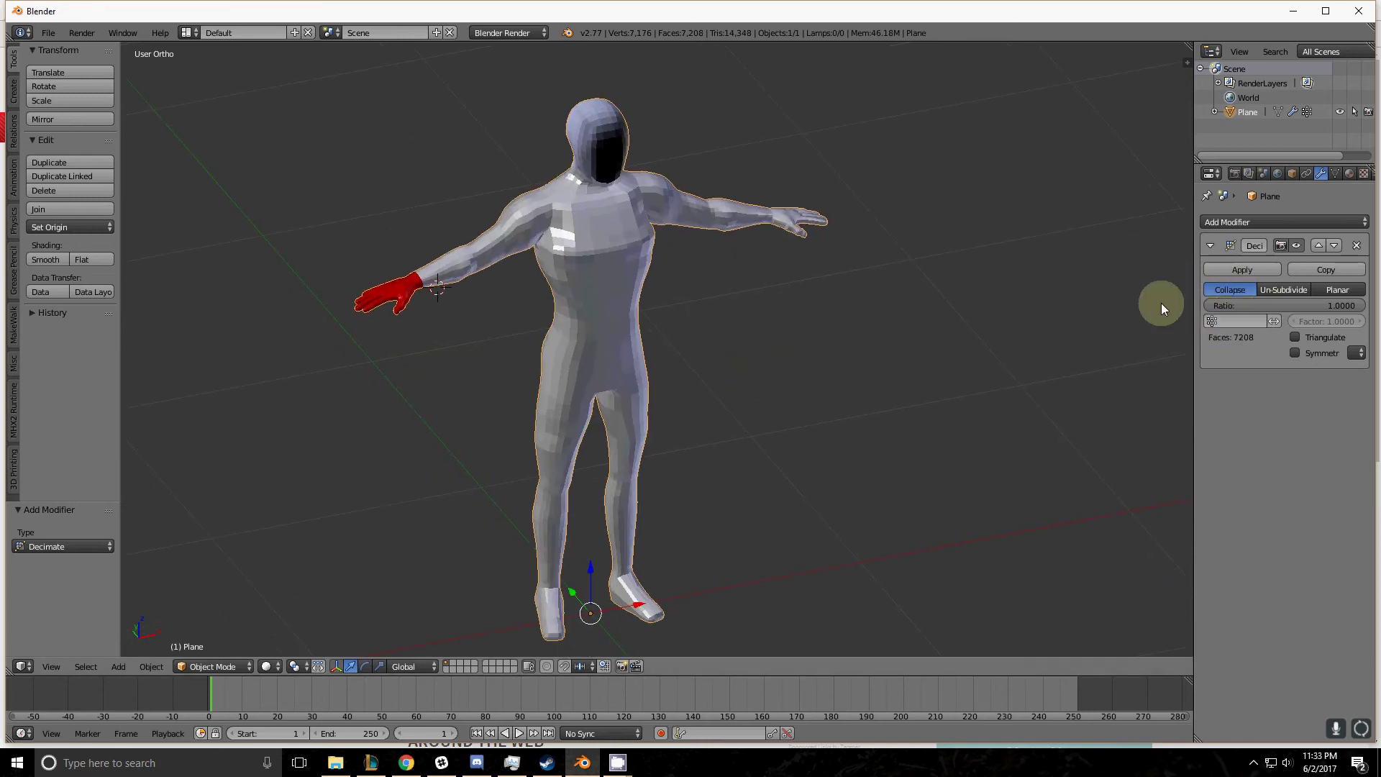
pyautogui.scroll(5, 749, 269)
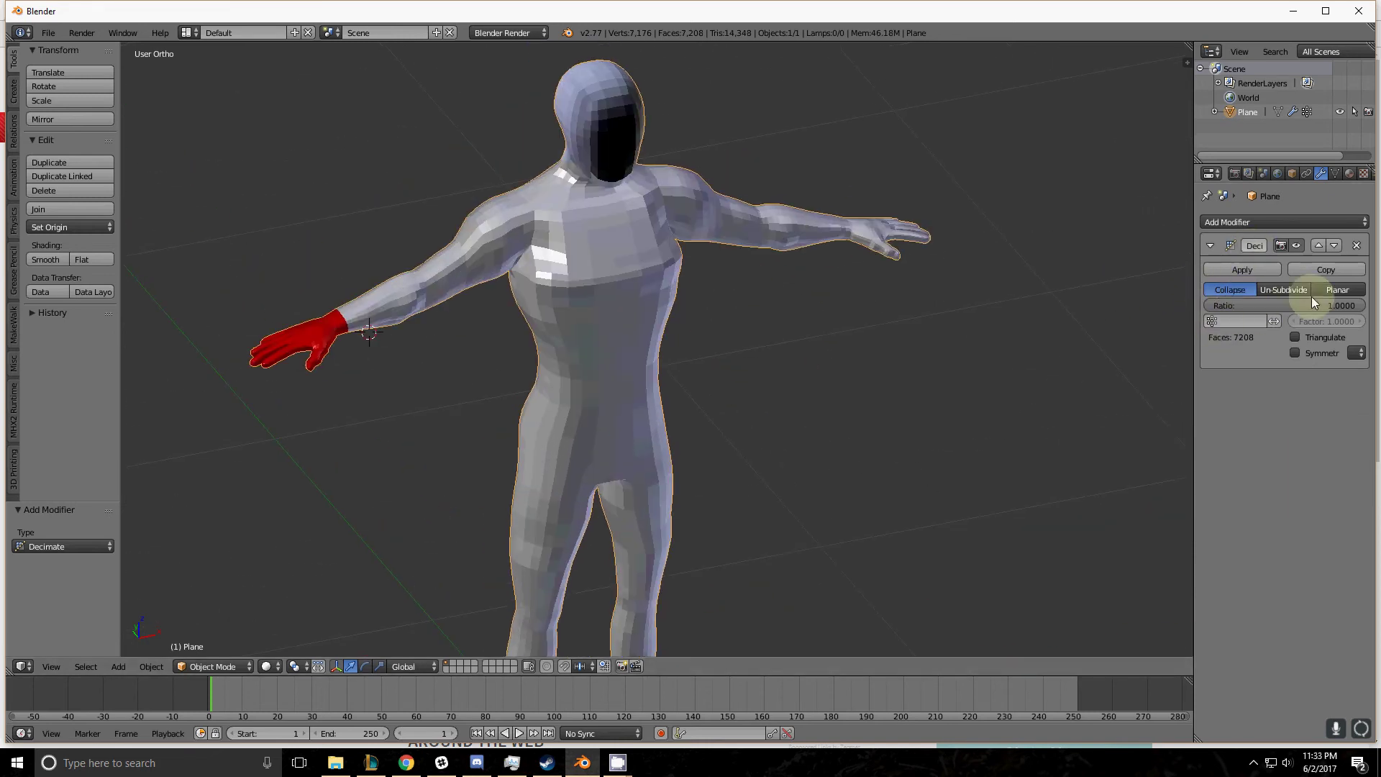
pyautogui.moveTo(1351, 309)
pyautogui.mouseDown()
pyautogui.moveTo(1219, 302)
pyautogui.moveTo(1346, 289)
pyautogui.mouseUp()
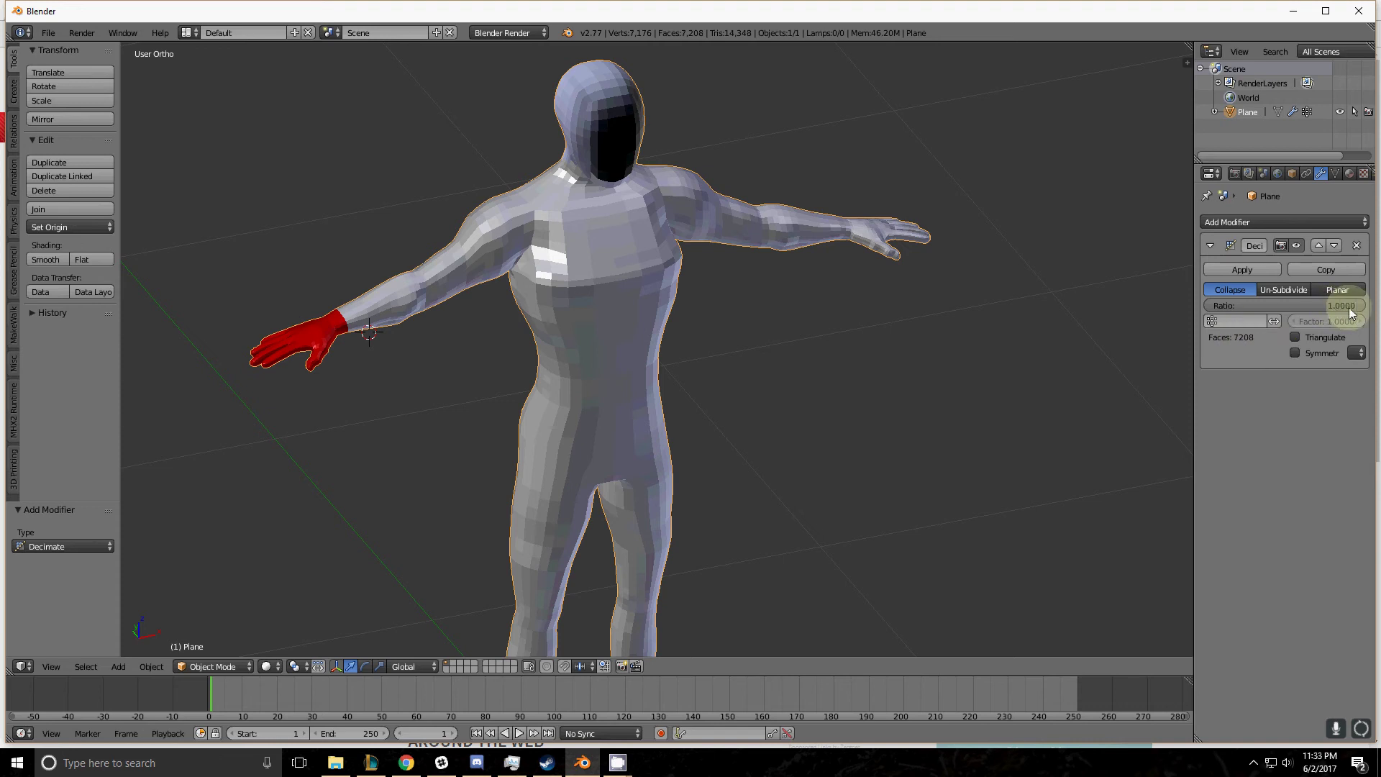
pyautogui.moveTo(1315, 319)
pyautogui.mouseDown()
pyautogui.moveTo(1167, 325)
pyautogui.moveTo(1313, 309)
pyautogui.mouseUp()
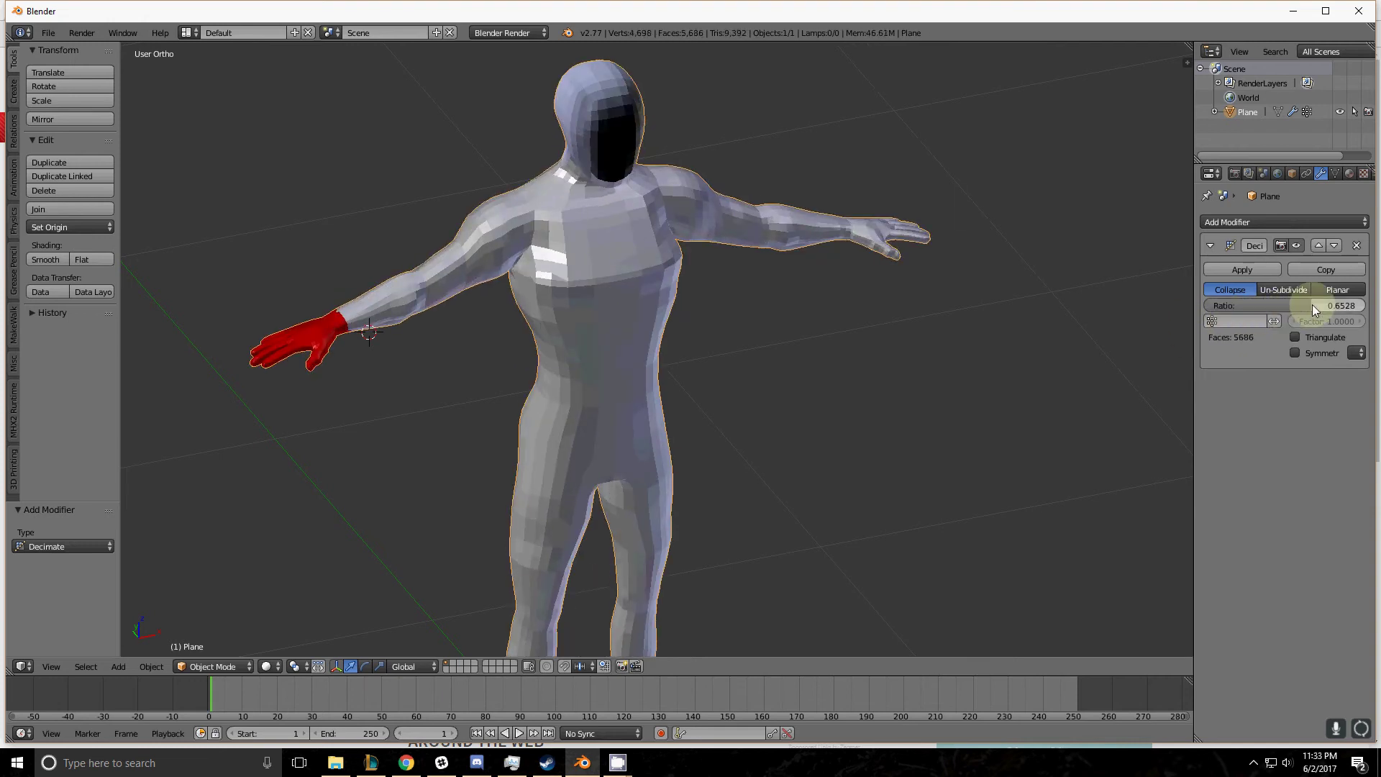
# Tick Triangulate, check the mesh in Edit Mode, then lower the ratio to 0.3750.
pyautogui.click(1293, 337)
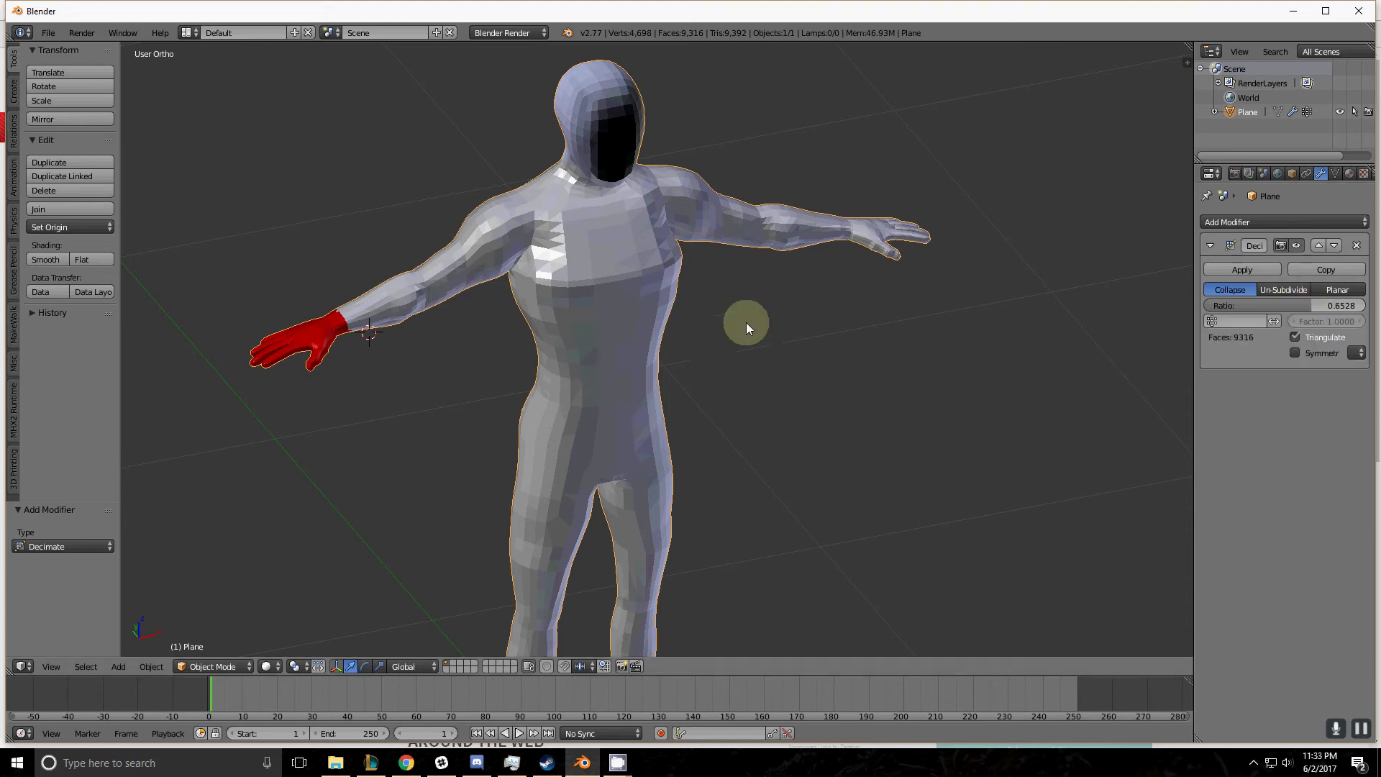
pyautogui.press('Tab')
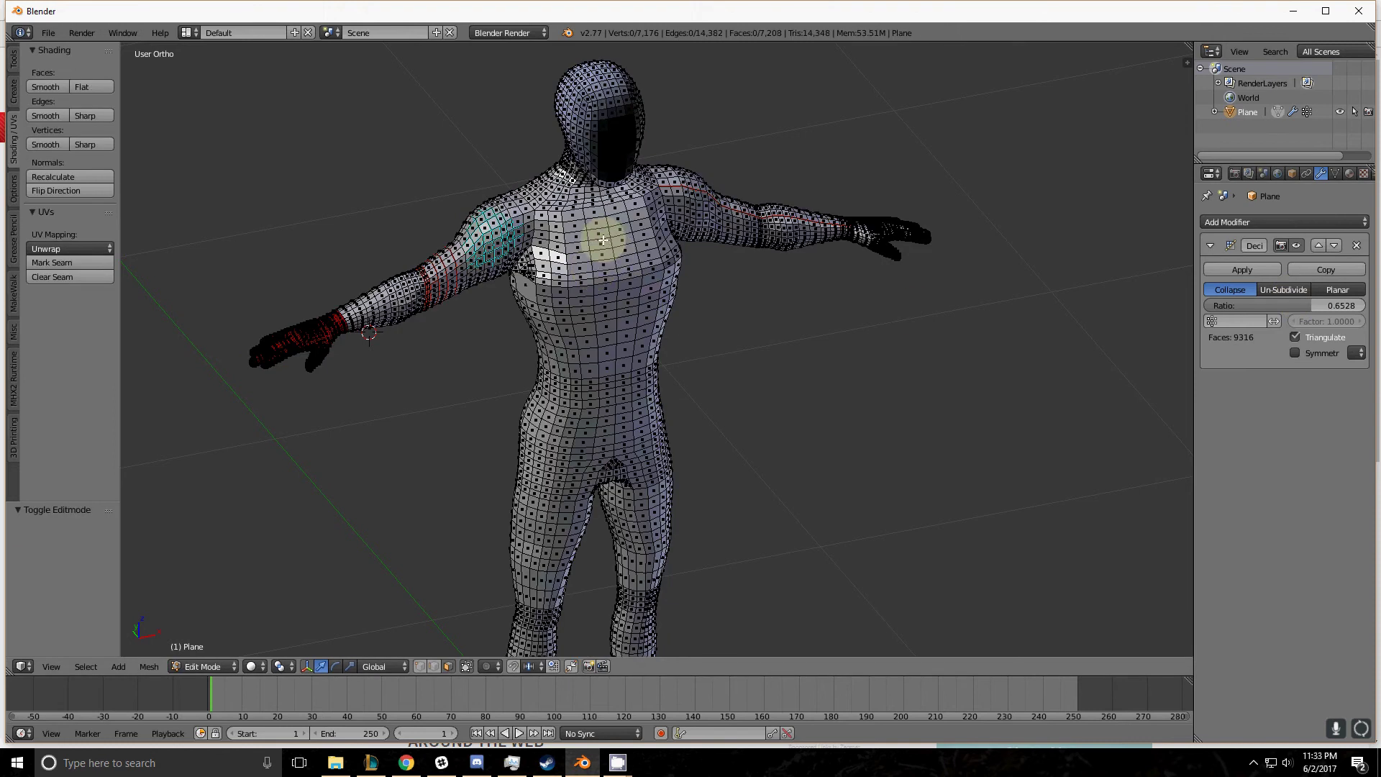
pyautogui.rightClick(603, 245)
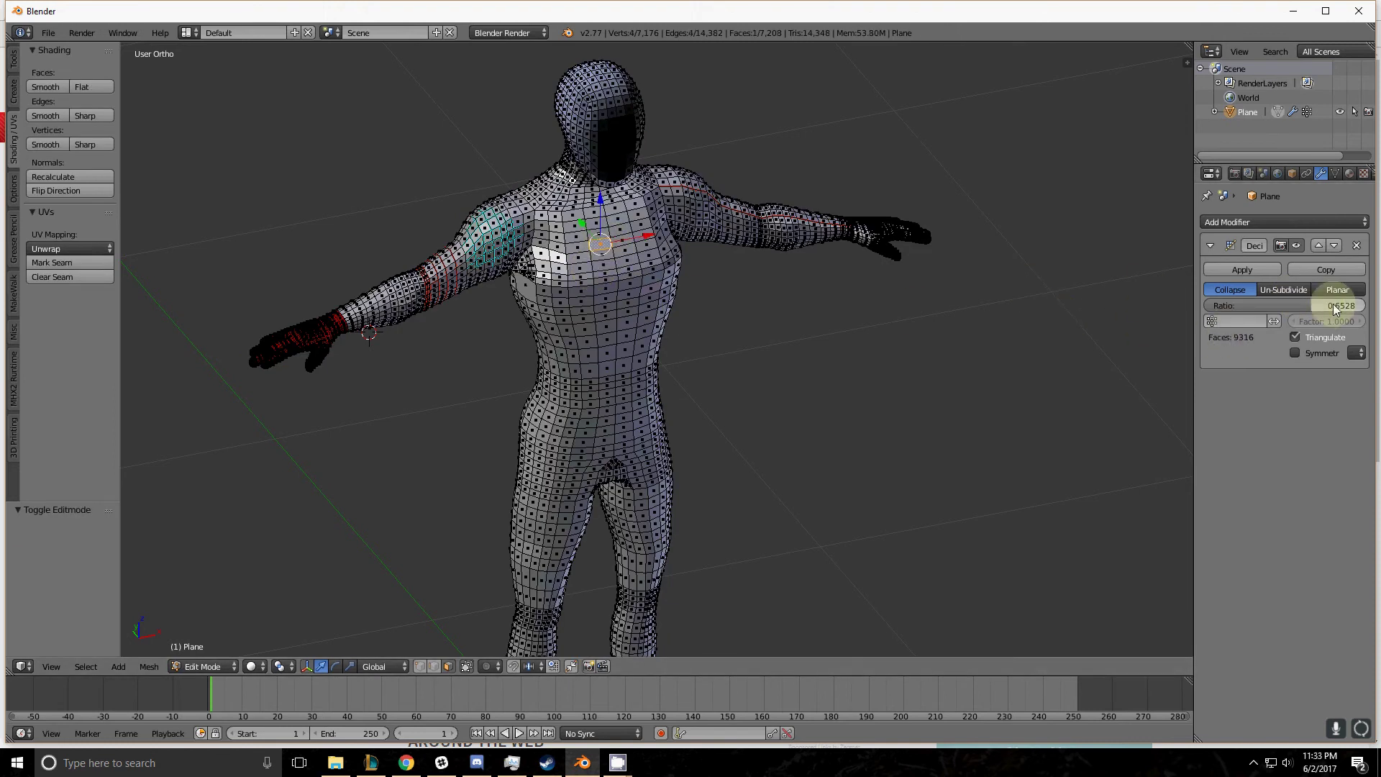
pyautogui.press('Tab')
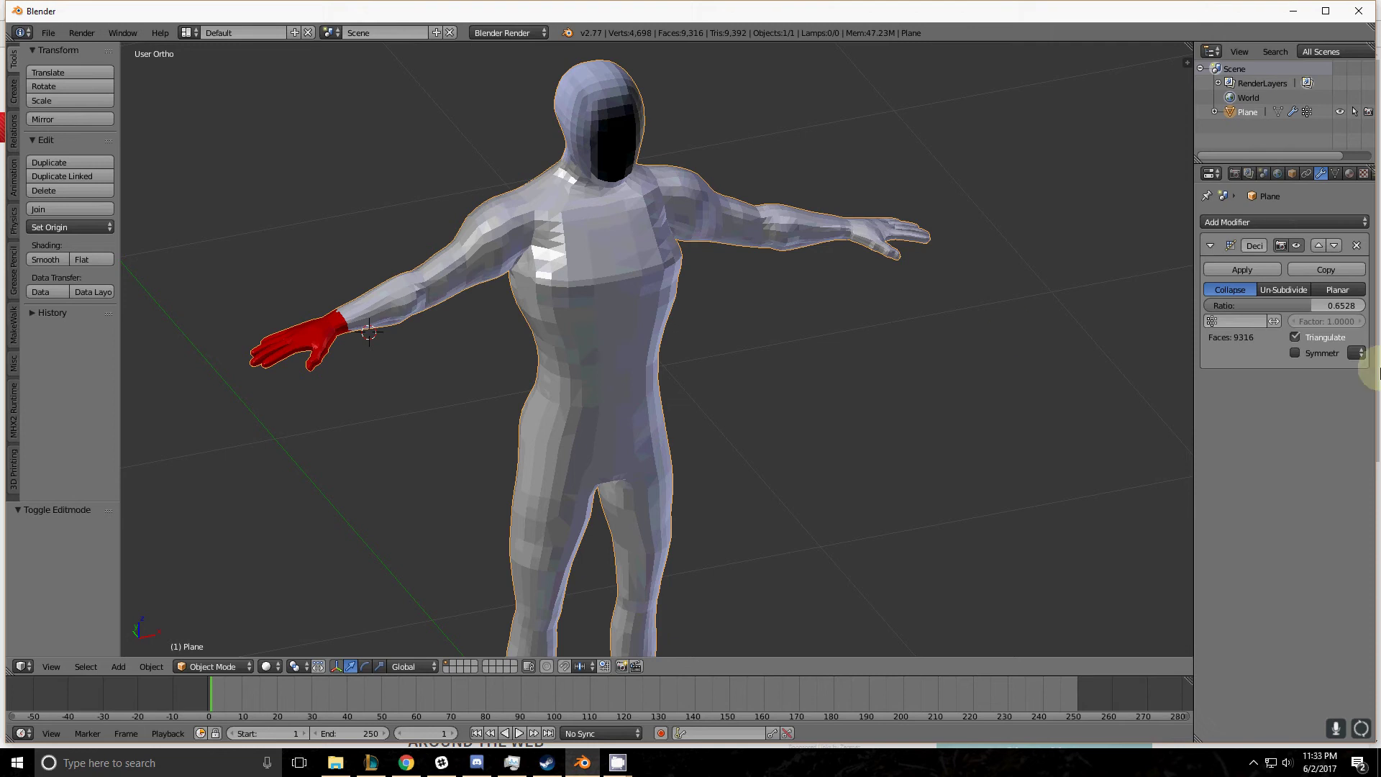
pyautogui.moveTo(1309, 300); pyautogui.dragTo(1275, 304)
# Enable Symmetry on the Decimate modifier.
pyautogui.moveTo(848, 323); pyautogui.dragTo(765, 317, button='middle')
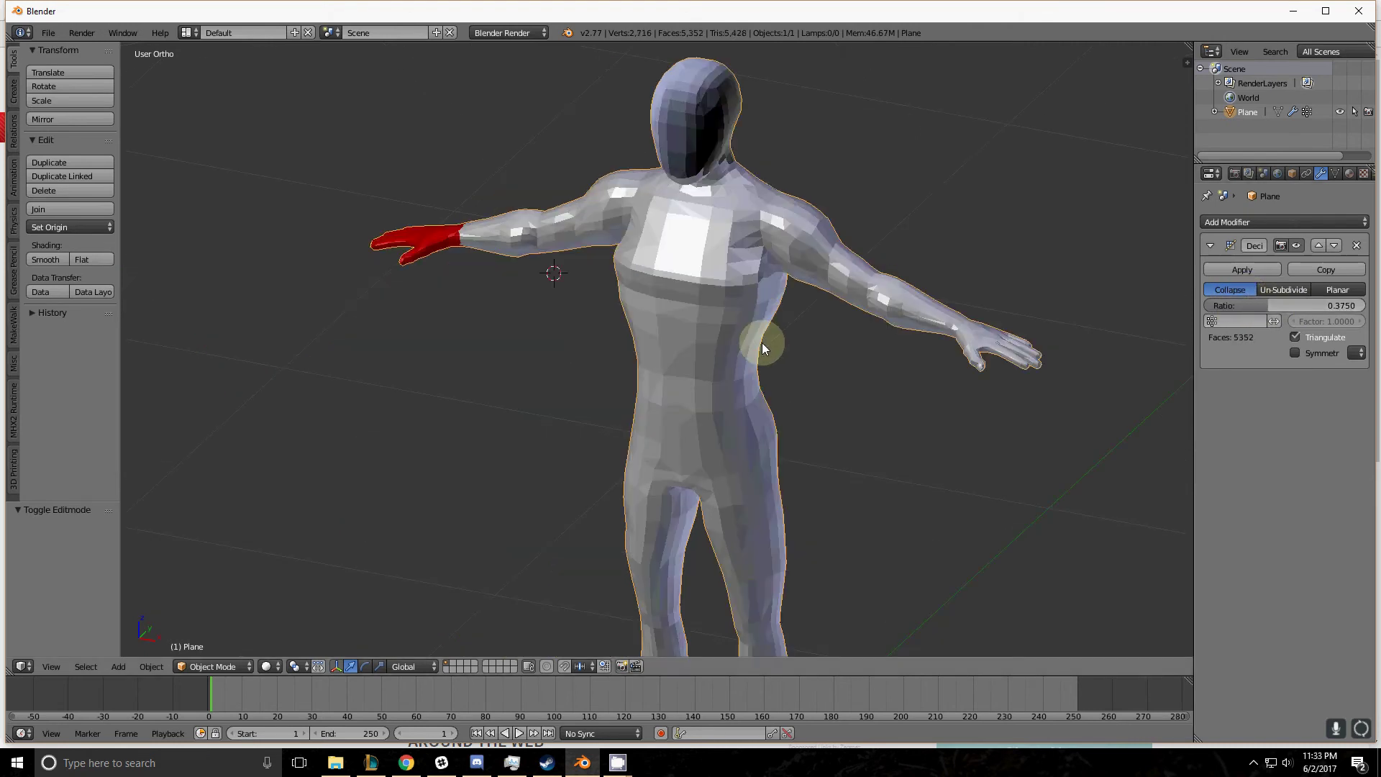
pyautogui.scroll(-3, 762, 343)
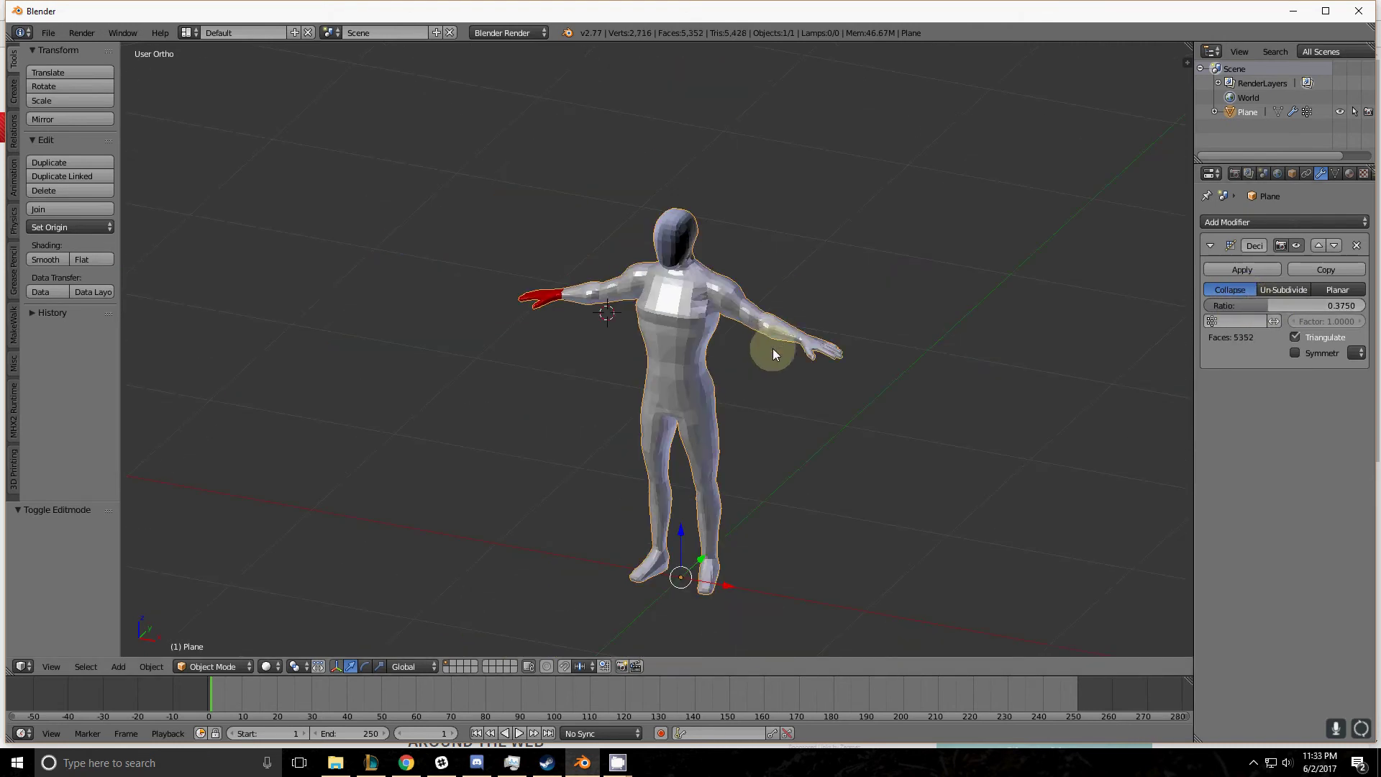
pyautogui.click(1296, 352)
pyautogui.scroll(-3, 705, 375)
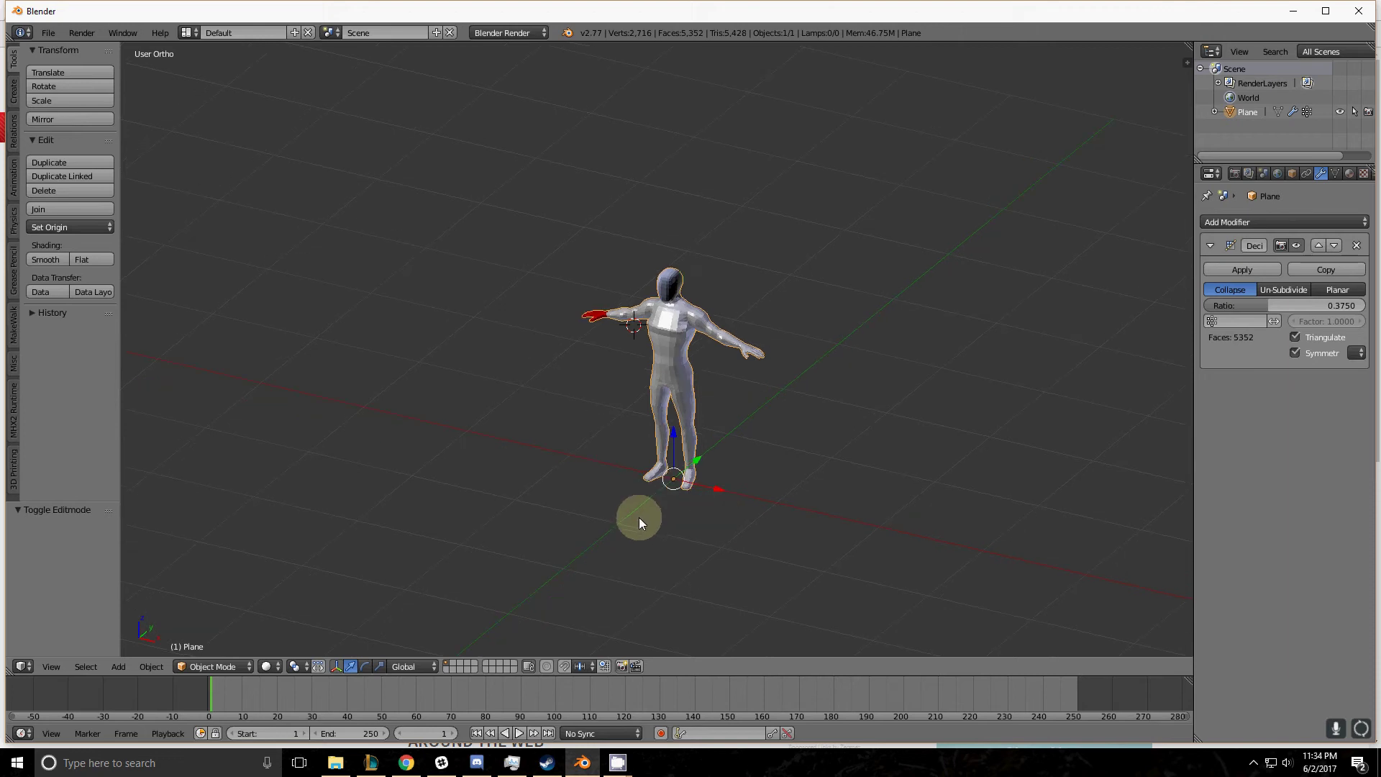
# Set the symmetry axis to Y after trying X, leaving 5350 faces.
pyautogui.moveTo(637, 521); pyautogui.dragTo(532, 479, button='middle')
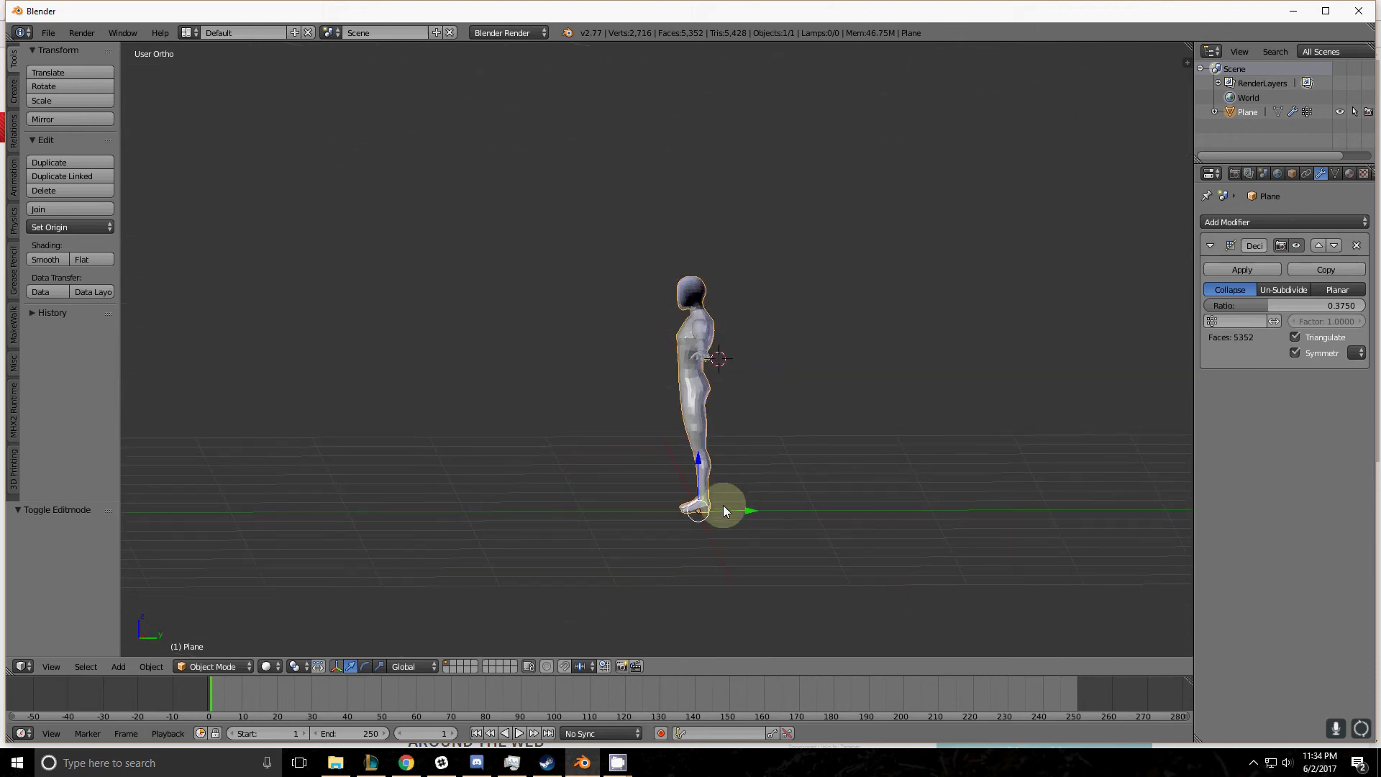
pyautogui.moveTo(713, 515); pyautogui.dragTo(776, 556, button='middle')
pyautogui.click(1357, 353)
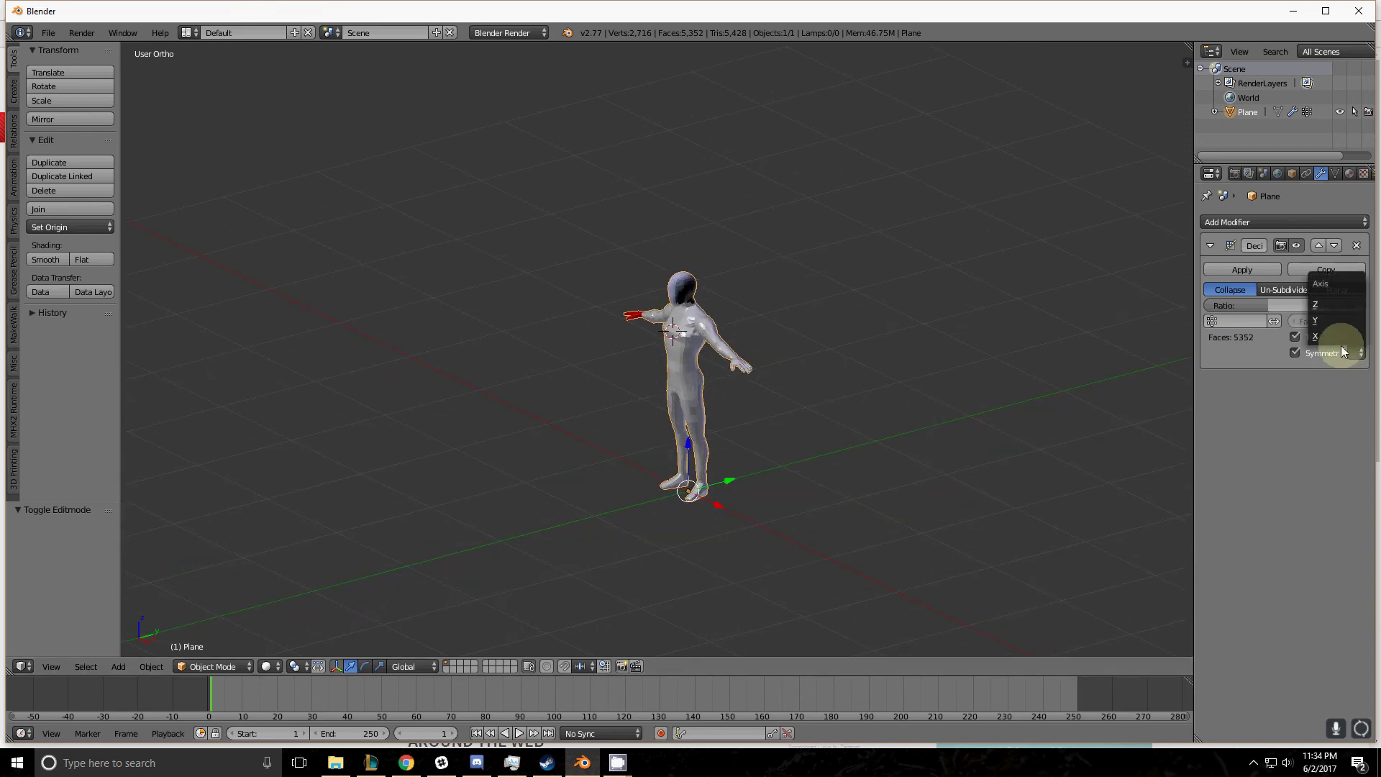
pyautogui.click(1343, 337)
pyautogui.click(1355, 352)
pyautogui.moveTo(1043, 396); pyautogui.dragTo(857, 470, button='middle')
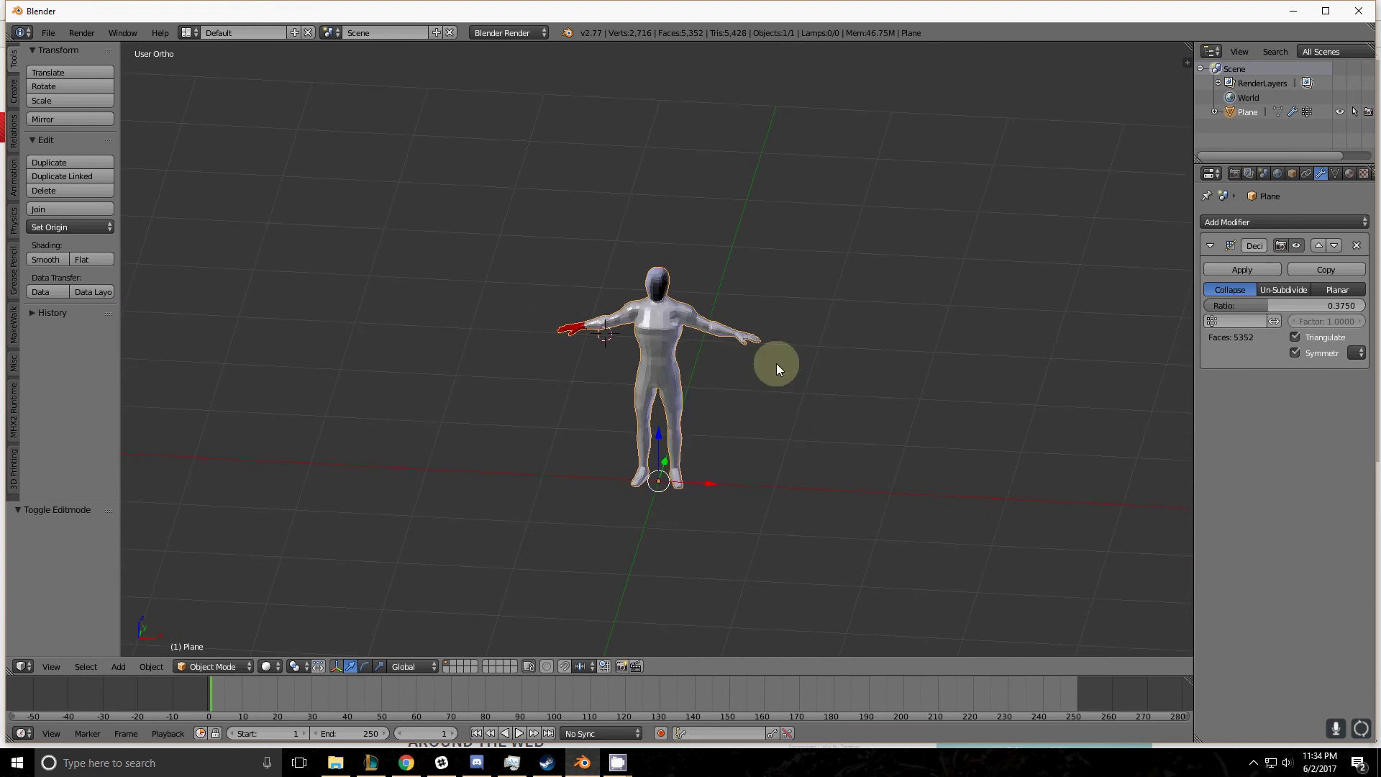
pyautogui.click(1356, 353)
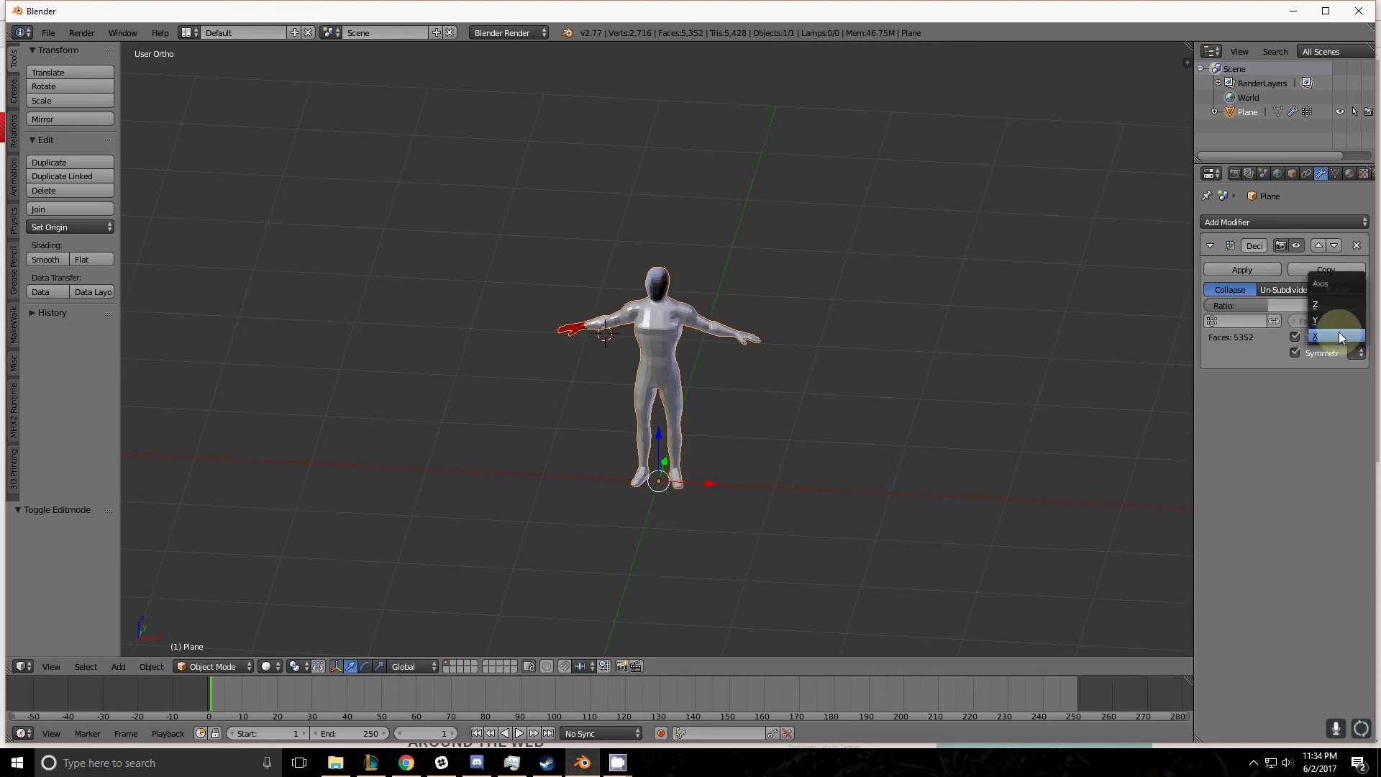
pyautogui.click(1336, 322)
pyautogui.scroll(4, 792, 511)
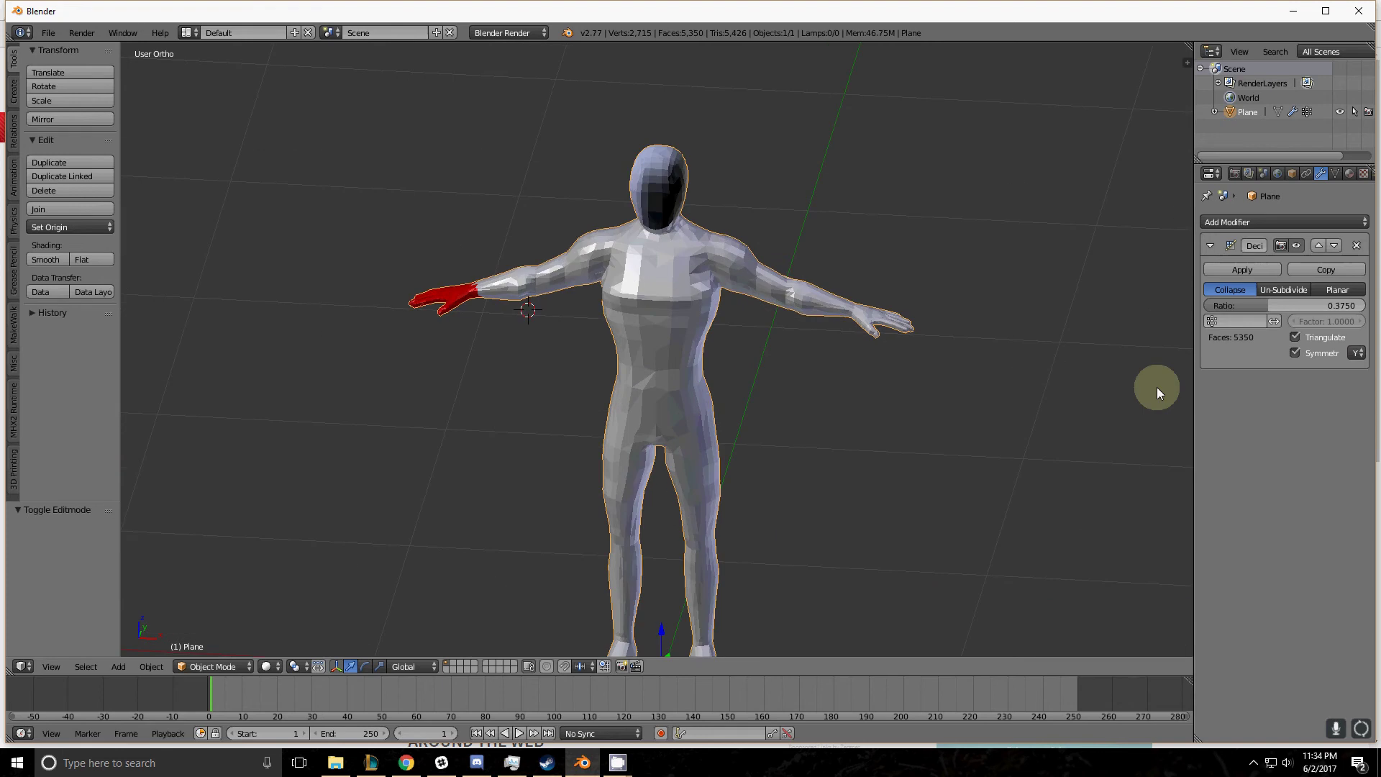
pyautogui.scroll(-2, 774, 430)
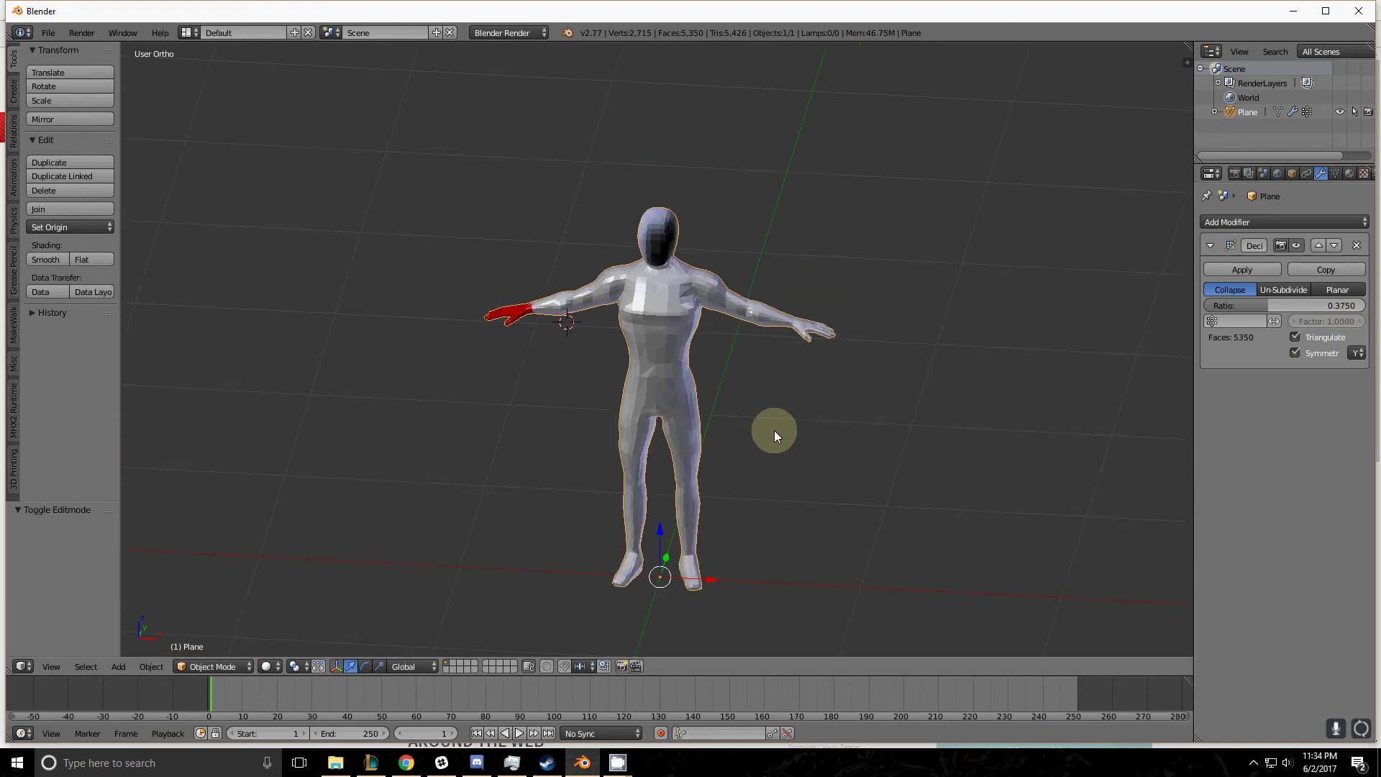
# Restrict the decimation to vertex group Group, toggling Invert on and off.
pyautogui.click(1234, 322)
pyautogui.click(1217, 342)
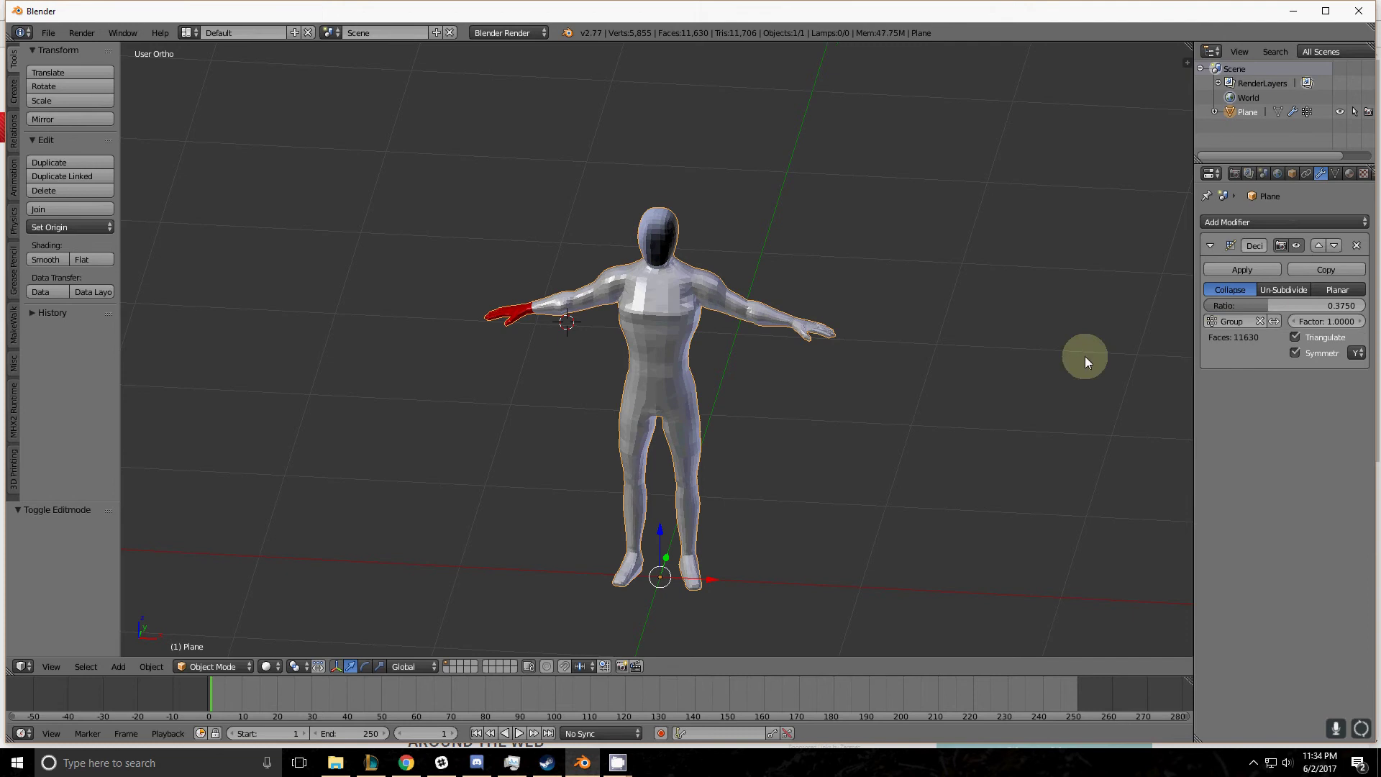
pyautogui.scroll(3, 864, 347)
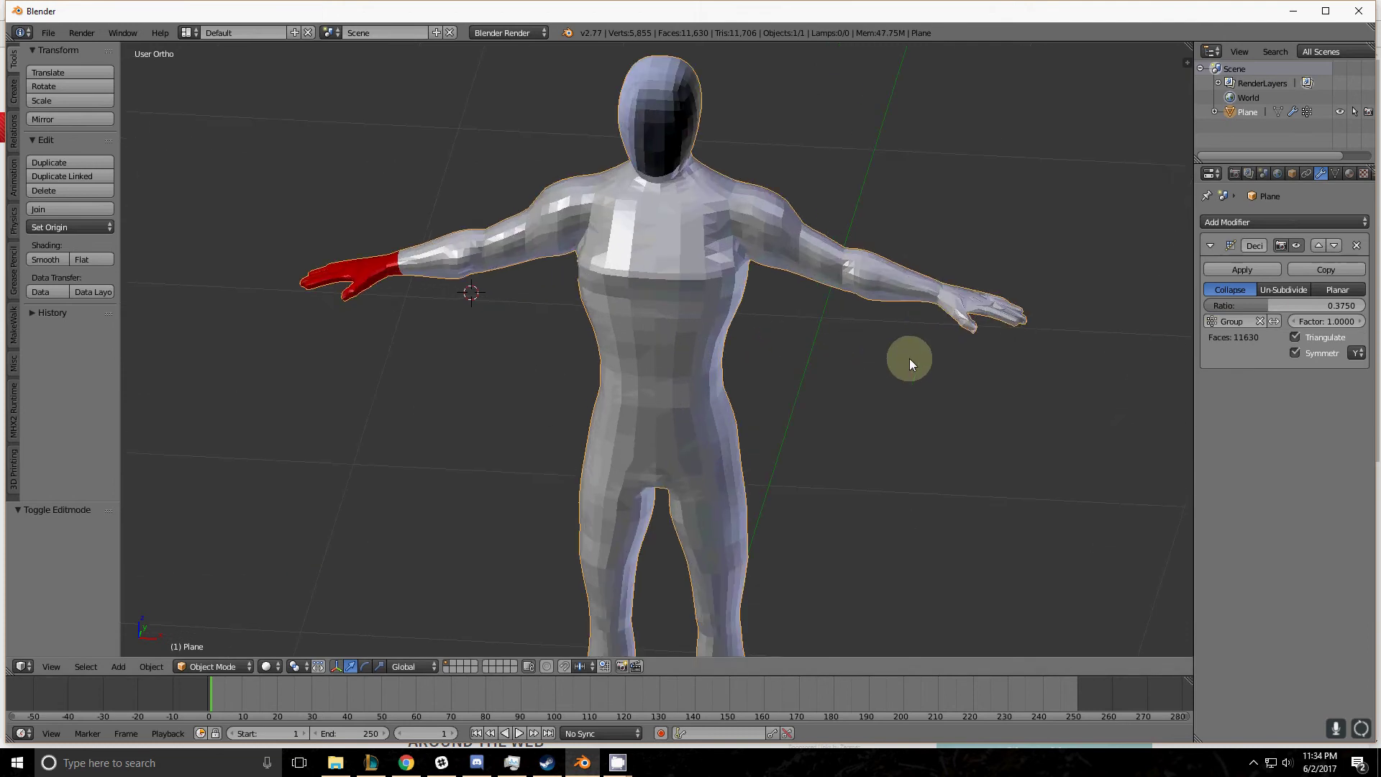
pyautogui.keyDown('shift'); pyautogui.moveTo(910, 358); pyautogui.dragTo(852, 404, button='middle'); pyautogui.keyUp('shift')
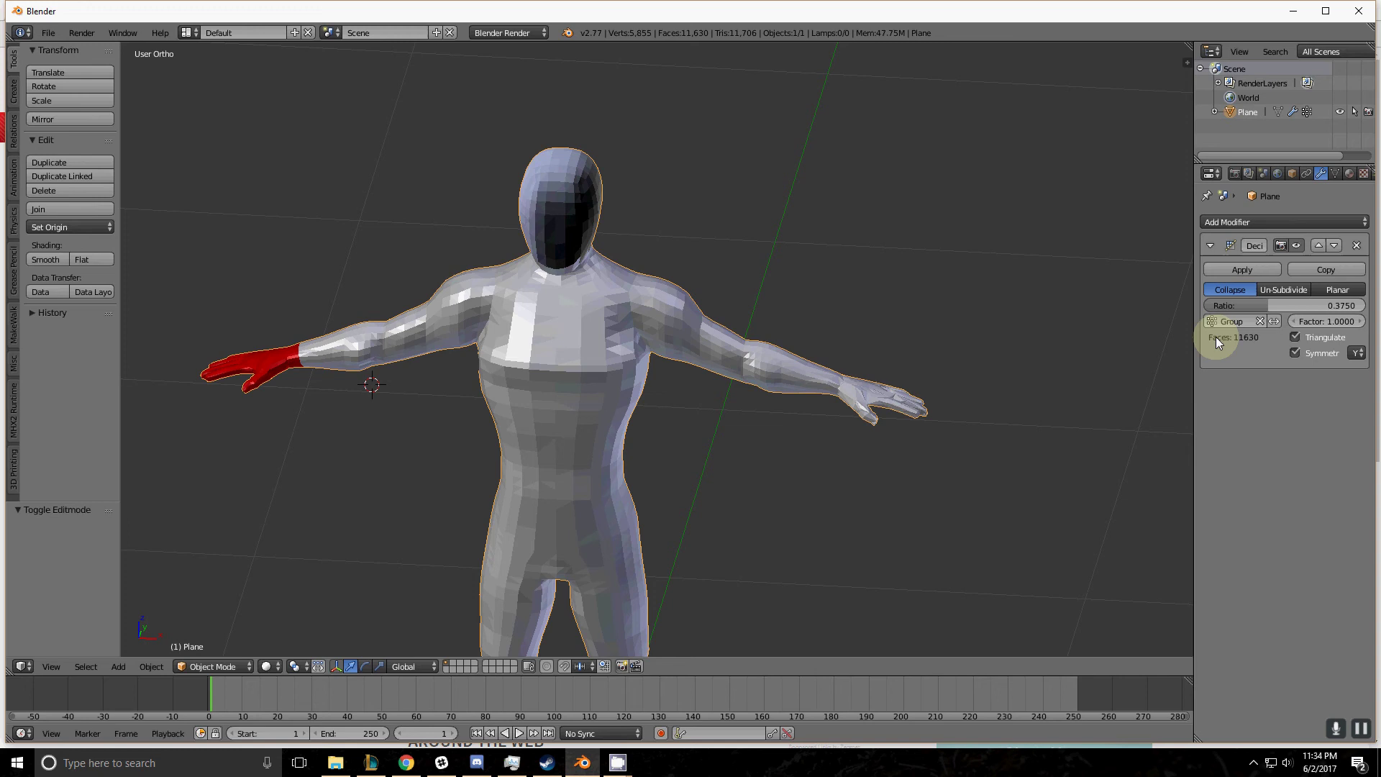
pyautogui.click(1272, 321)
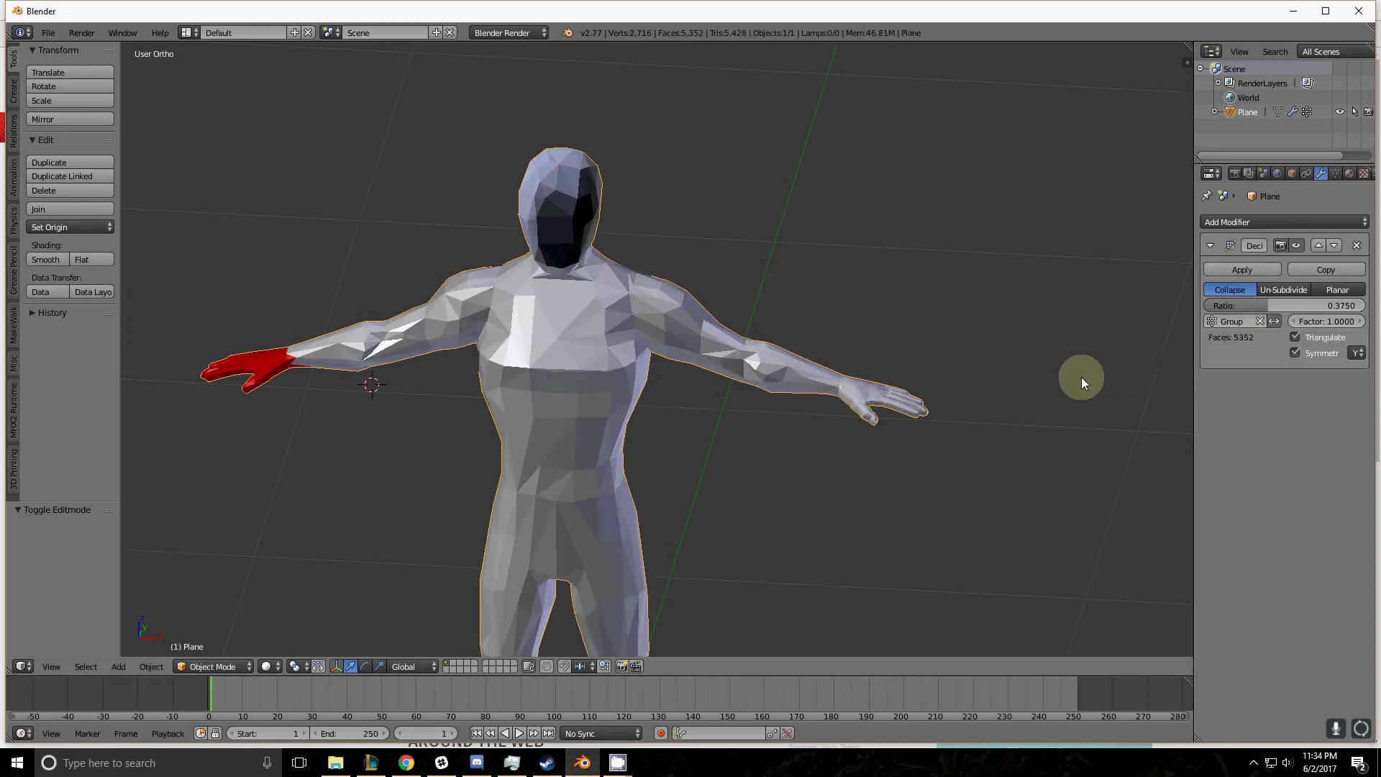
pyautogui.click(1272, 321)
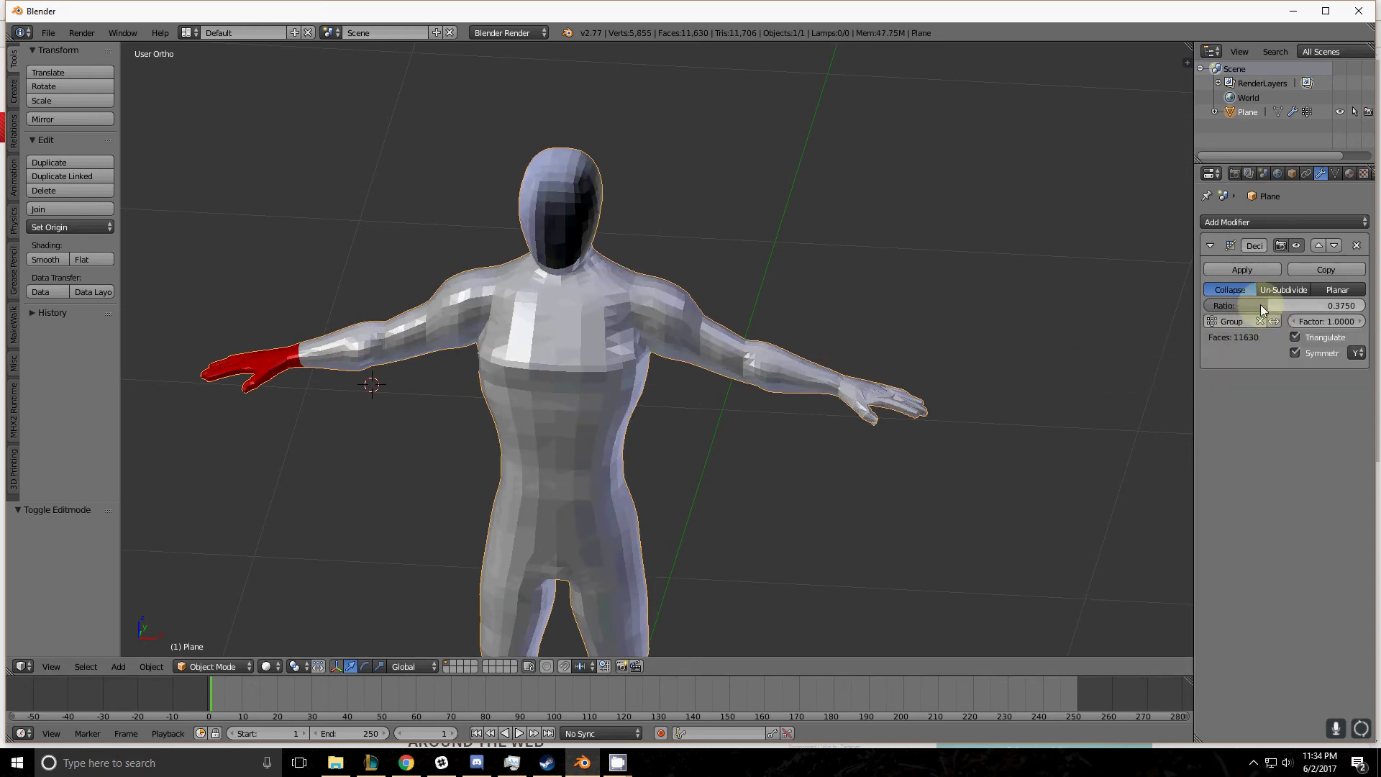
# Set the Decimate ratio to 0, collapsing one hand to a spike.
pyautogui.click(1260, 305)
pyautogui.write('0000')
pyautogui.press('Return')
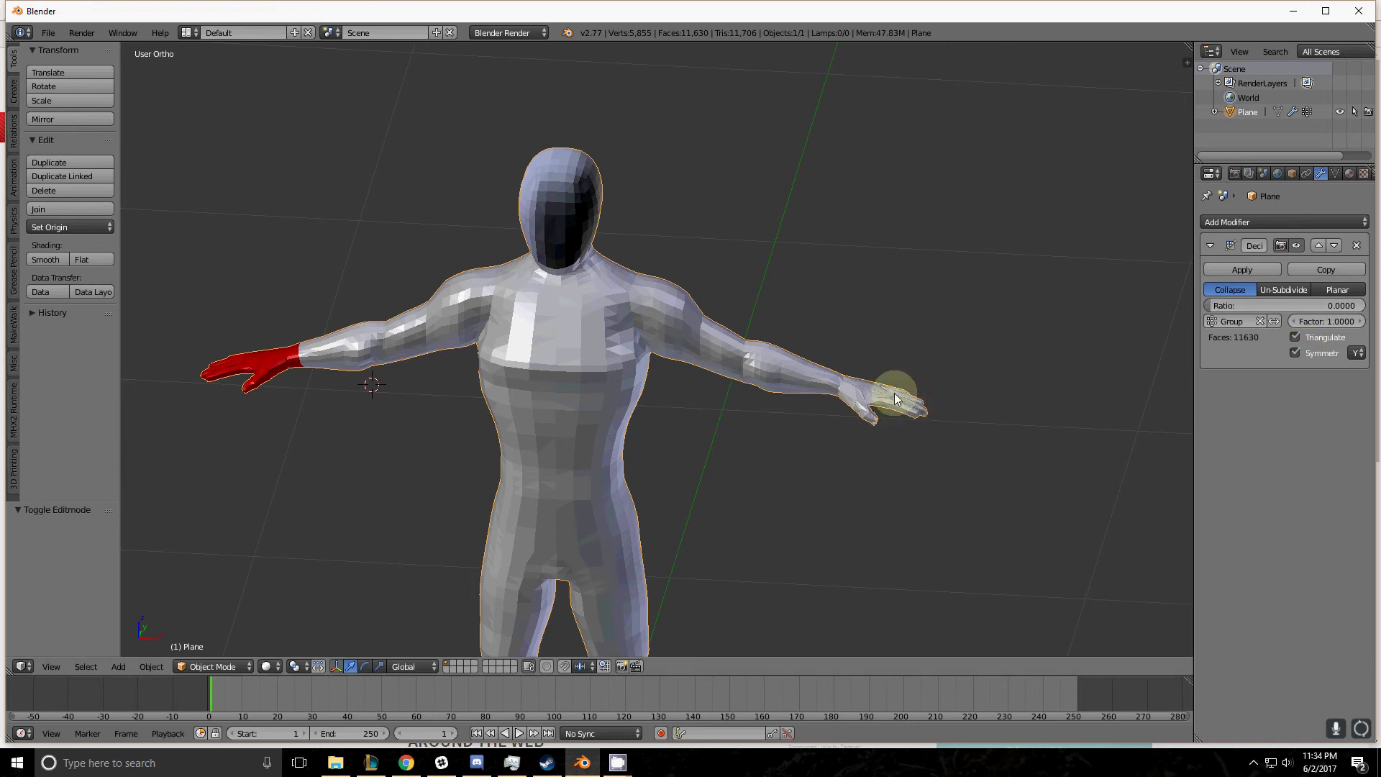
pyautogui.rightClick(253, 378)
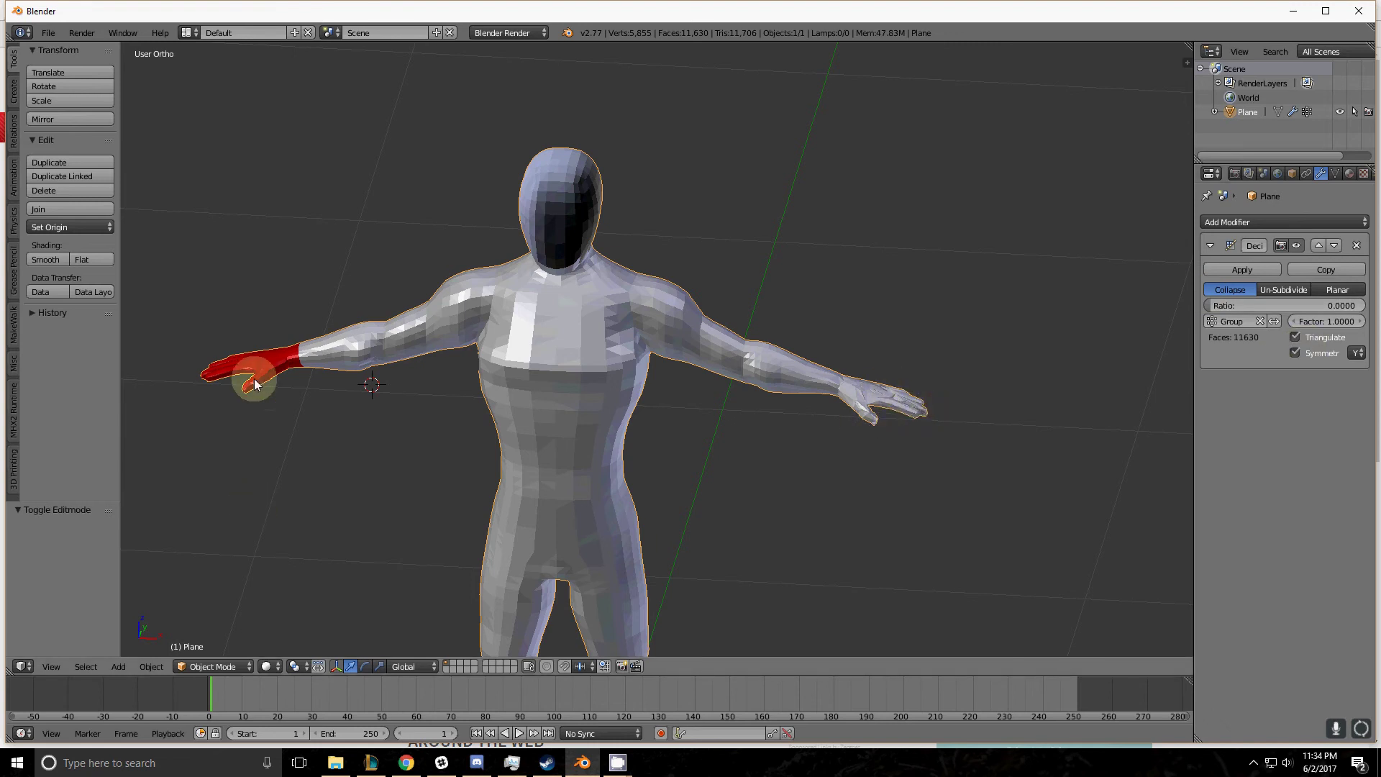
# With Symmetry off, sweep the ratio to about 0.85 and back to 0, then re-enable Symmetry.
pyautogui.click(1296, 352)
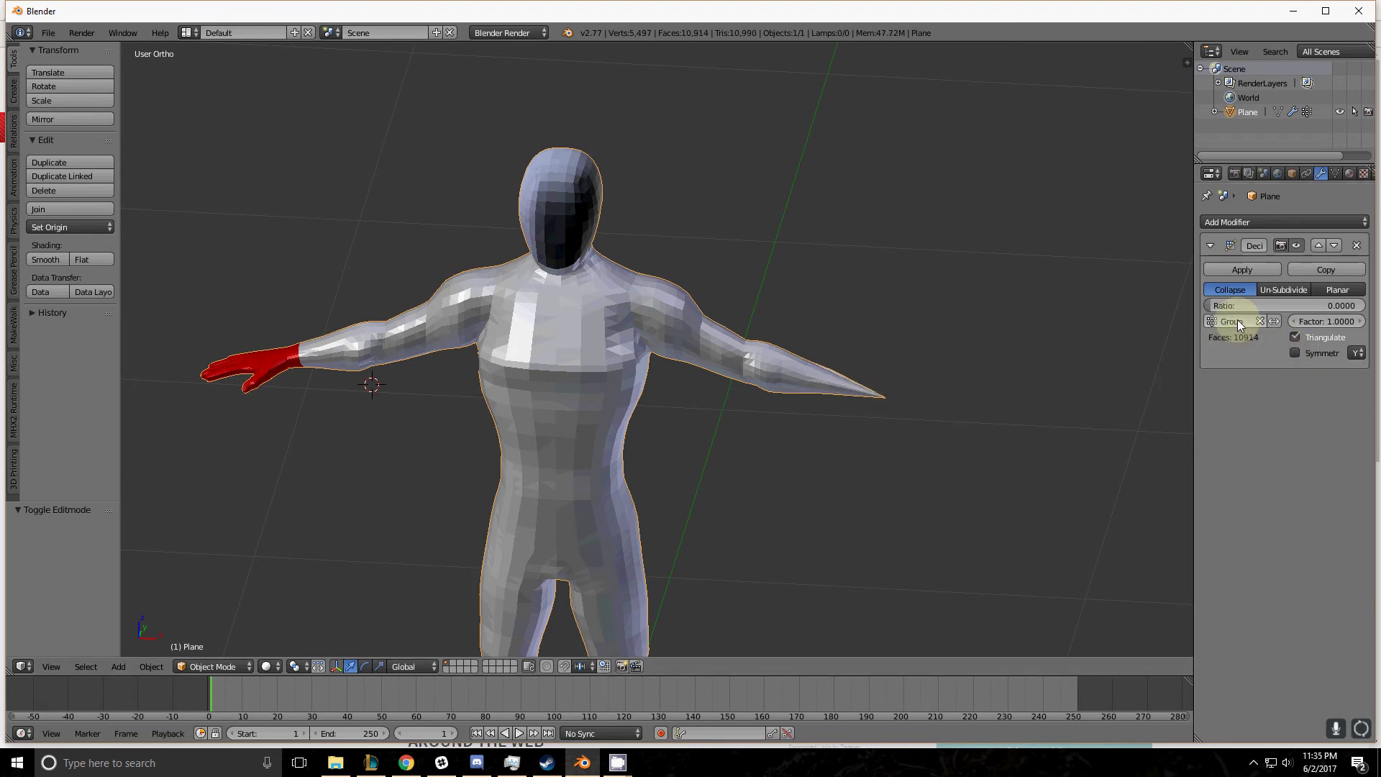
pyautogui.moveTo(1223, 308); pyautogui.dragTo(1315, 319)
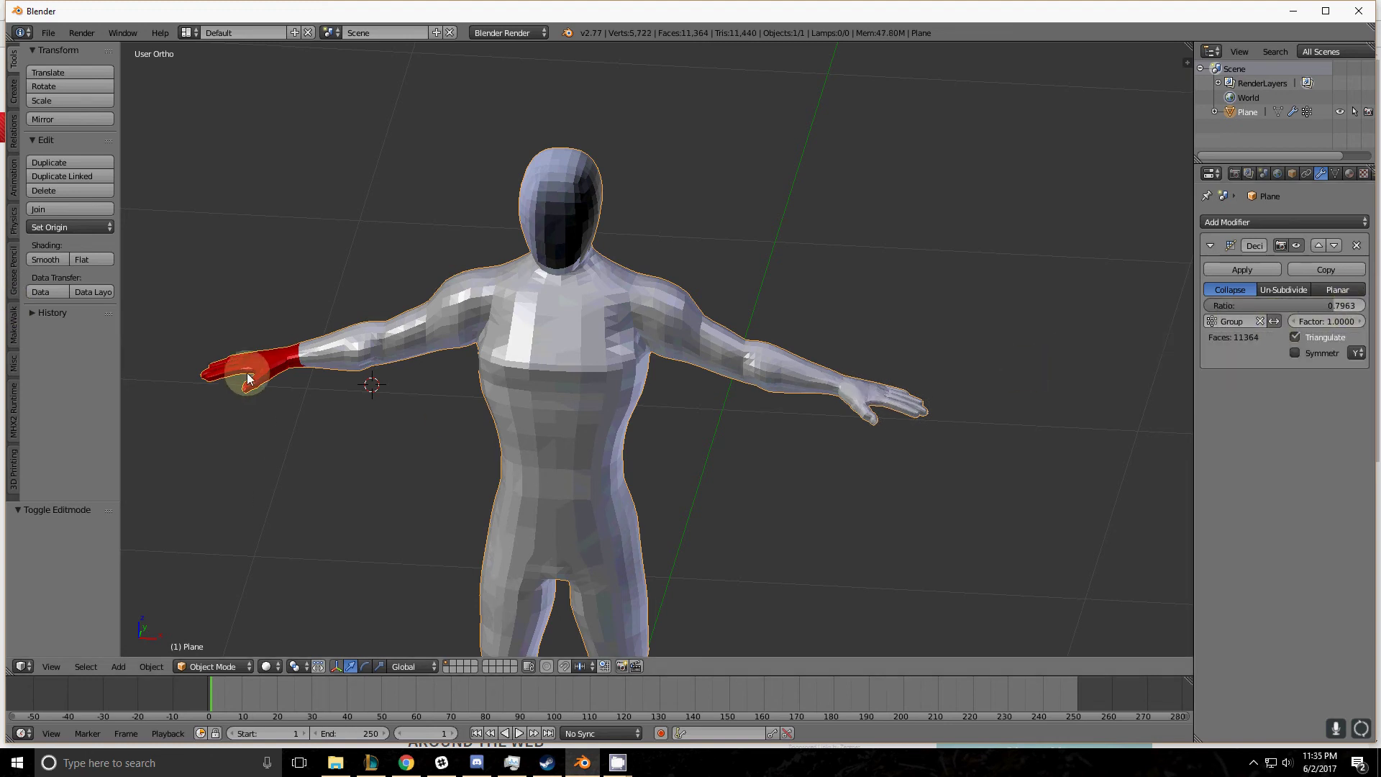
pyautogui.moveTo(1334, 308); pyautogui.dragTo(362, 357)
pyautogui.click(1290, 352)
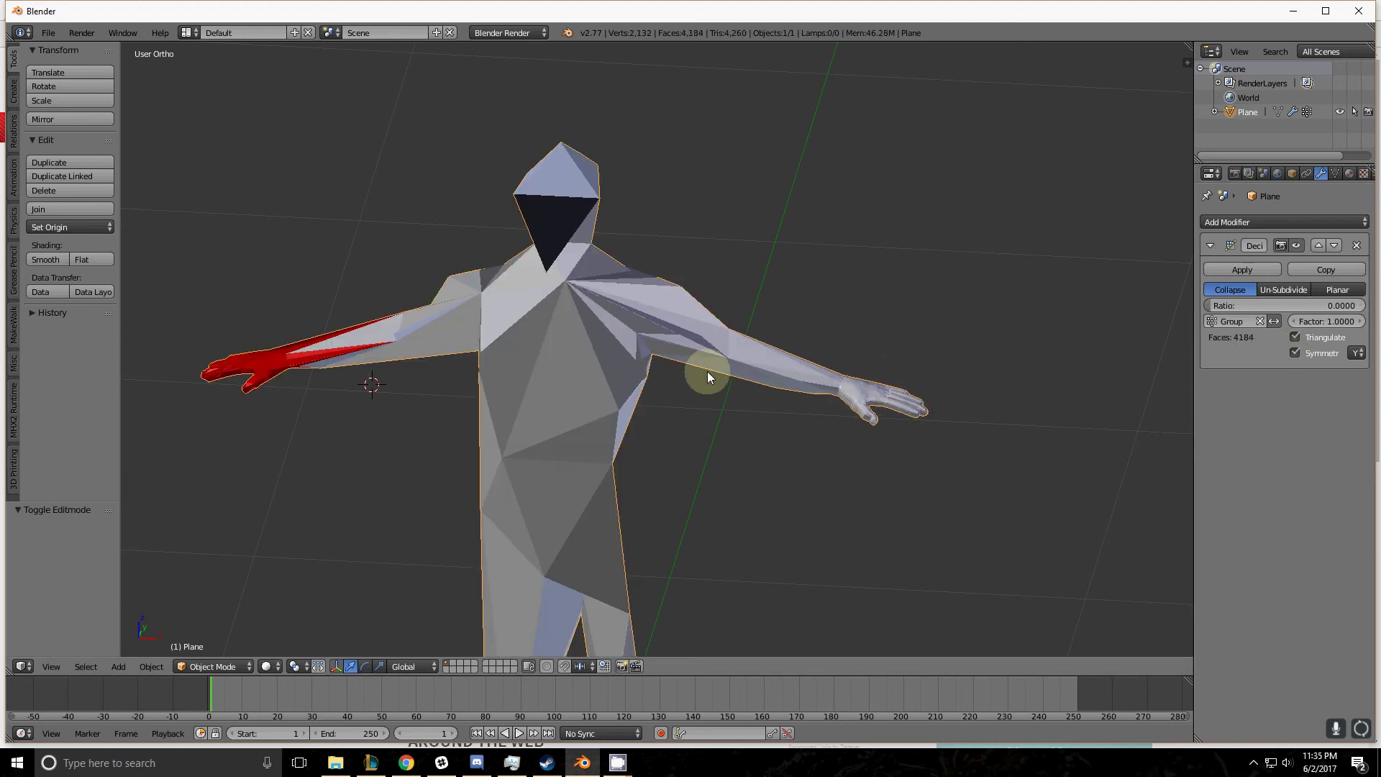
# Compare Symmetry off and on, then inspect the 4184-face result.
pyautogui.moveTo(305, 423); pyautogui.dragTo(338, 441, button='middle')
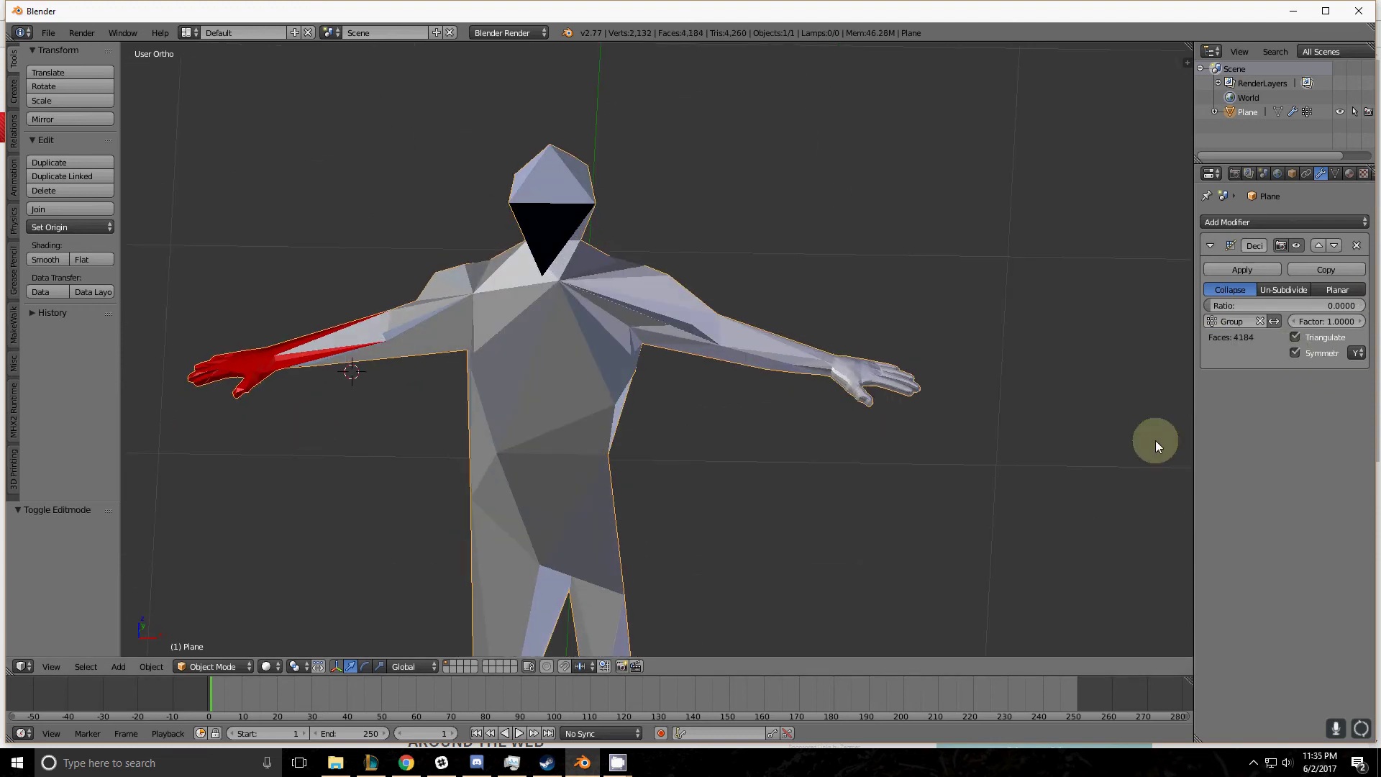
pyautogui.click(1295, 352)
pyautogui.click(1294, 353)
pyautogui.moveTo(408, 378); pyautogui.dragTo(227, 383, button='middle')
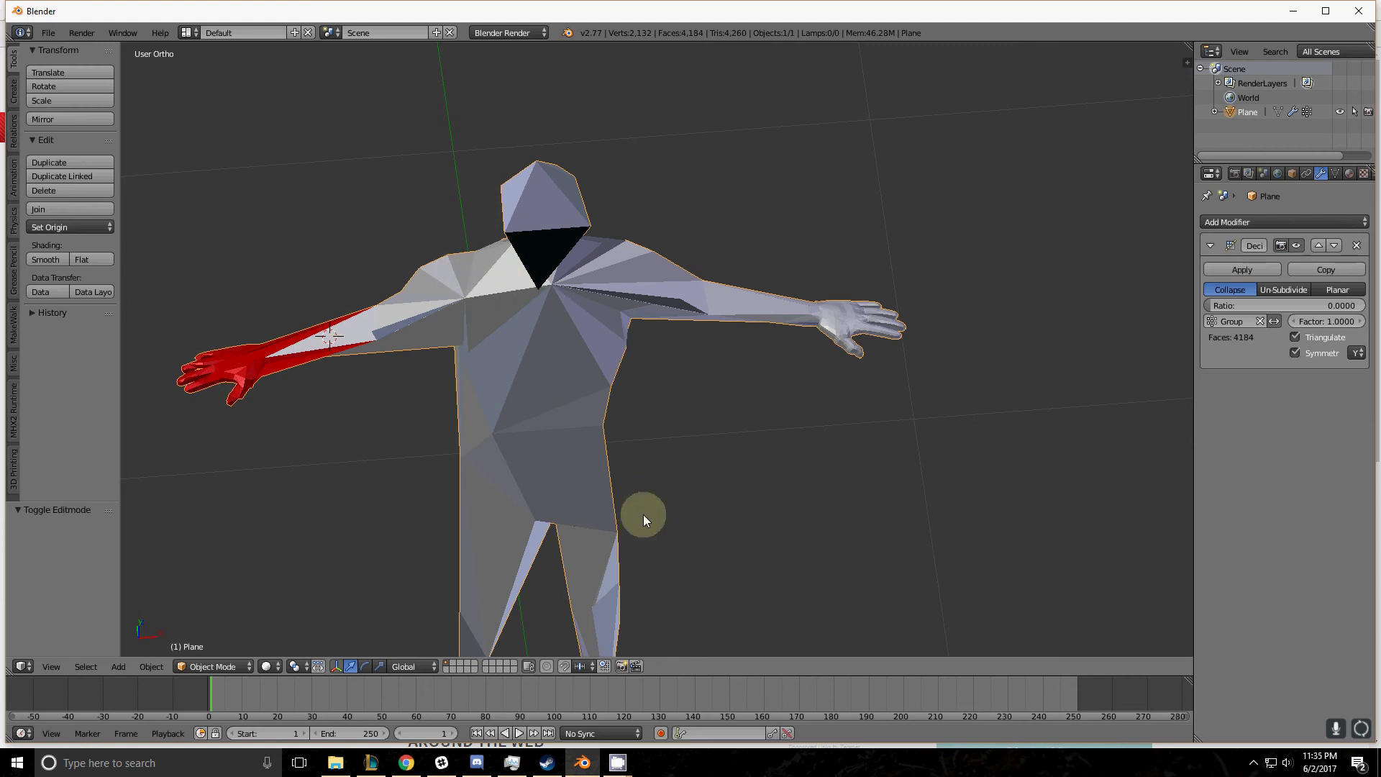
pyautogui.scroll(-3, 641, 513)
pyautogui.moveTo(639, 511); pyautogui.dragTo(614, 436, button='middle')
pyautogui.scroll(1, 616, 436)
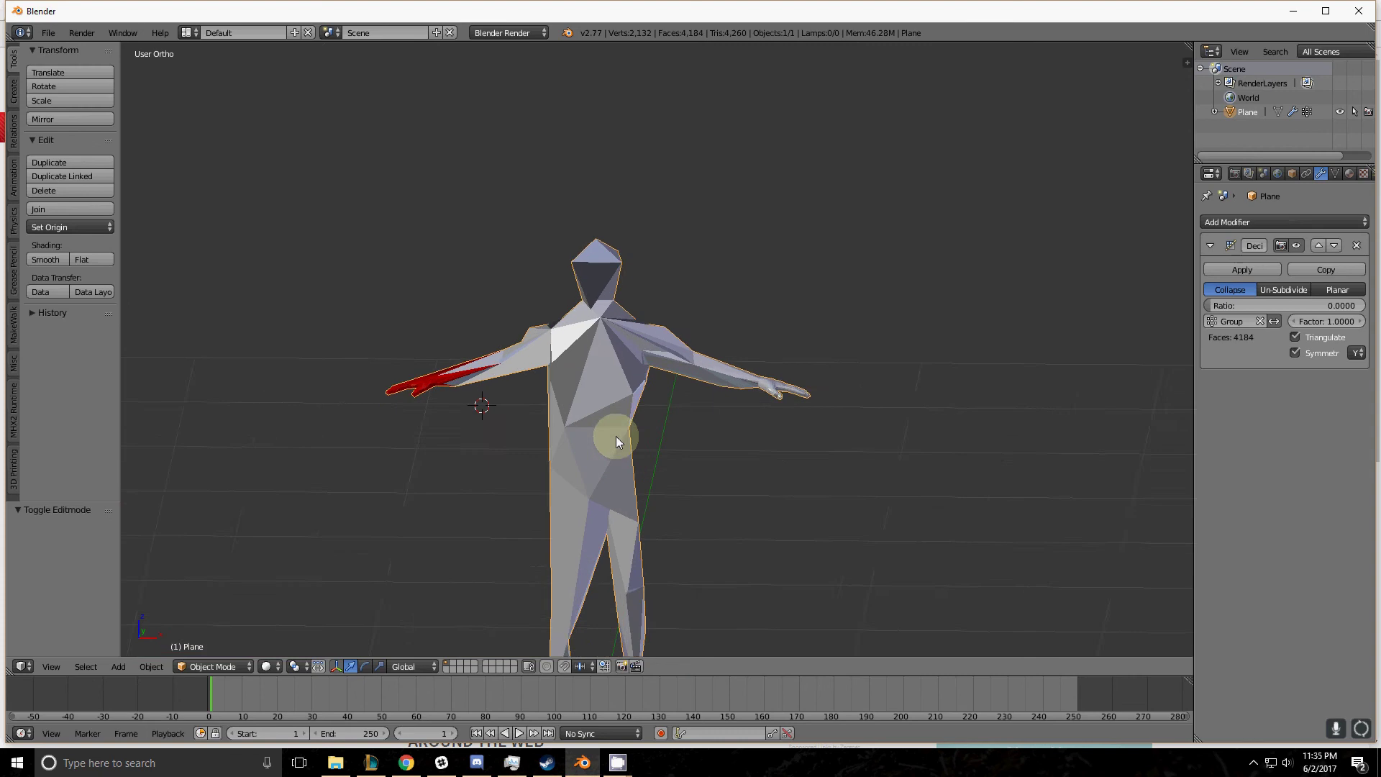
pyautogui.scroll(4, 616, 436)
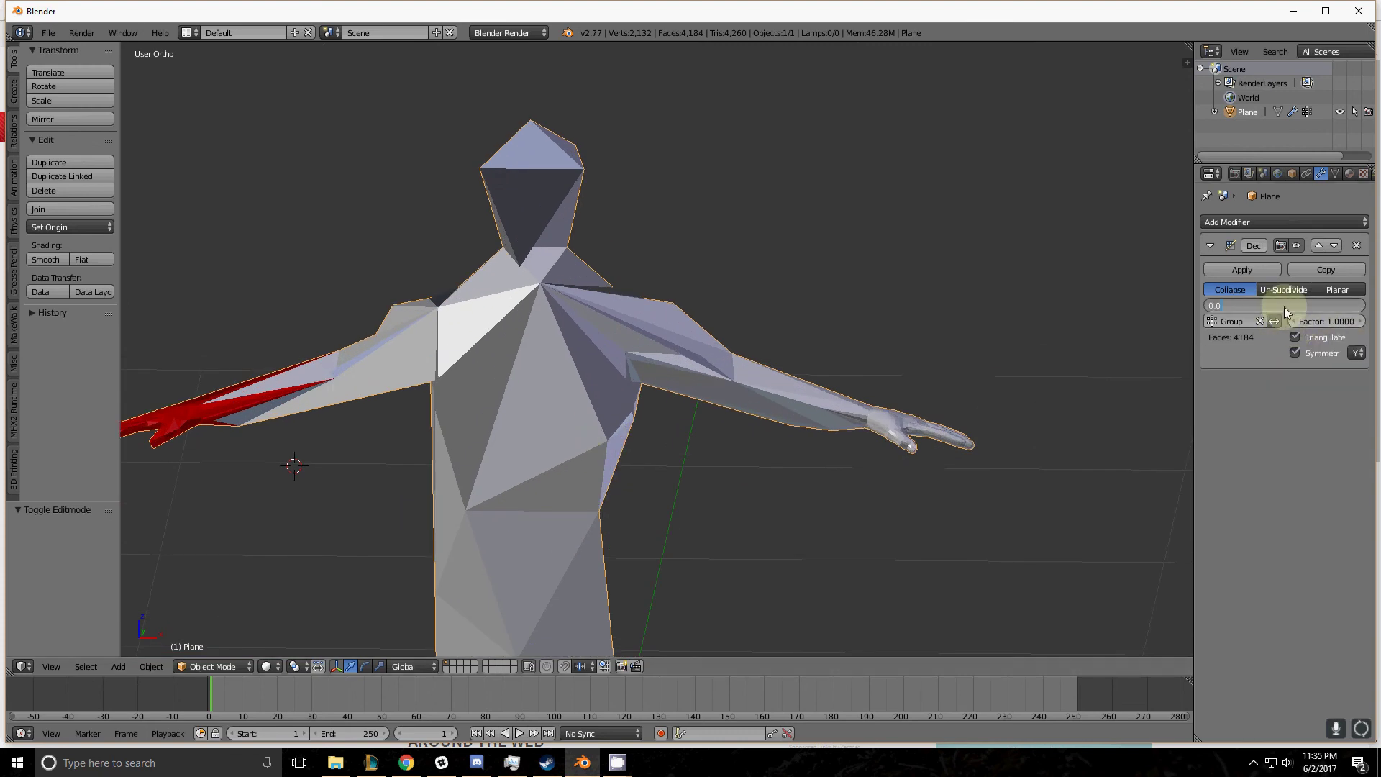
# Set the Decimate ratio to 0.3796 and the vertex group factor to 0.43.
pyautogui.scroll(-4, 546, 377)
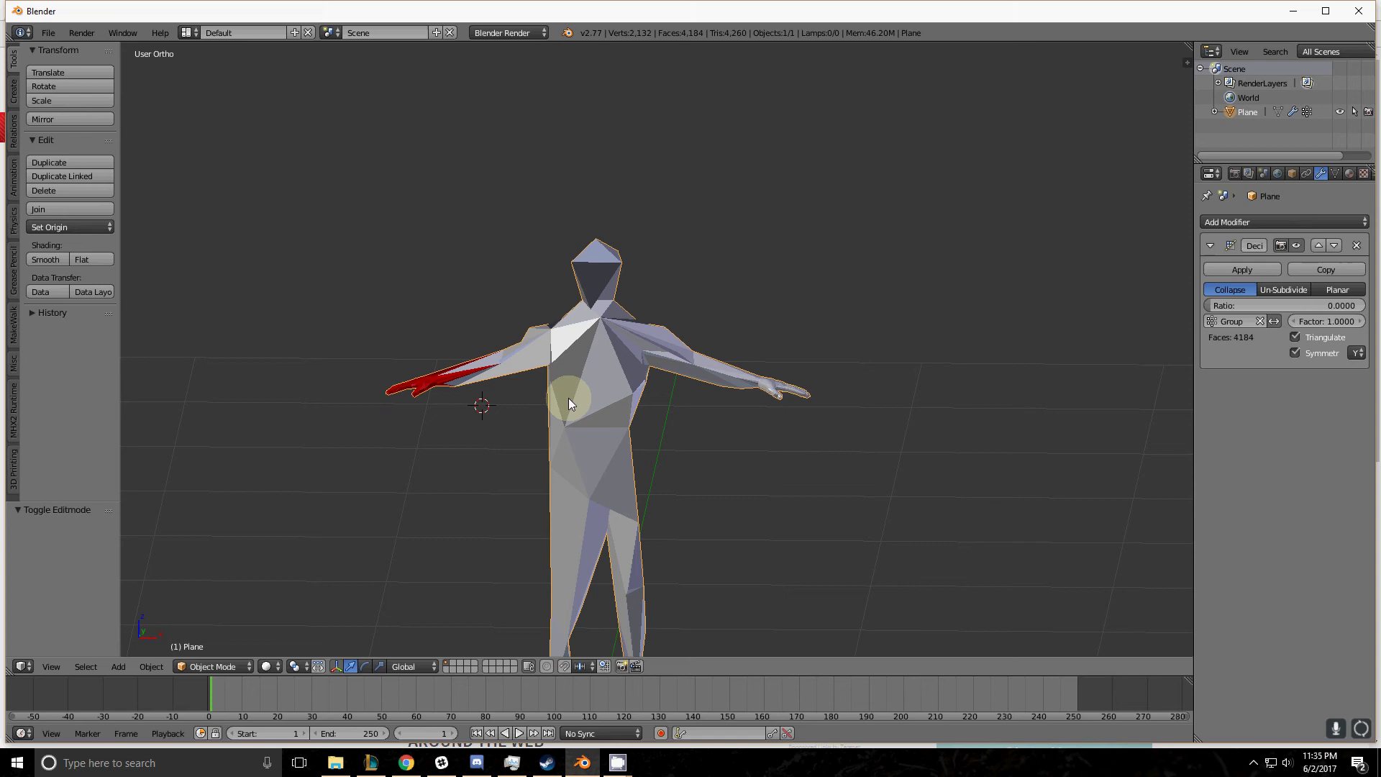
pyautogui.moveTo(569, 404); pyautogui.dragTo(566, 442, button='middle')
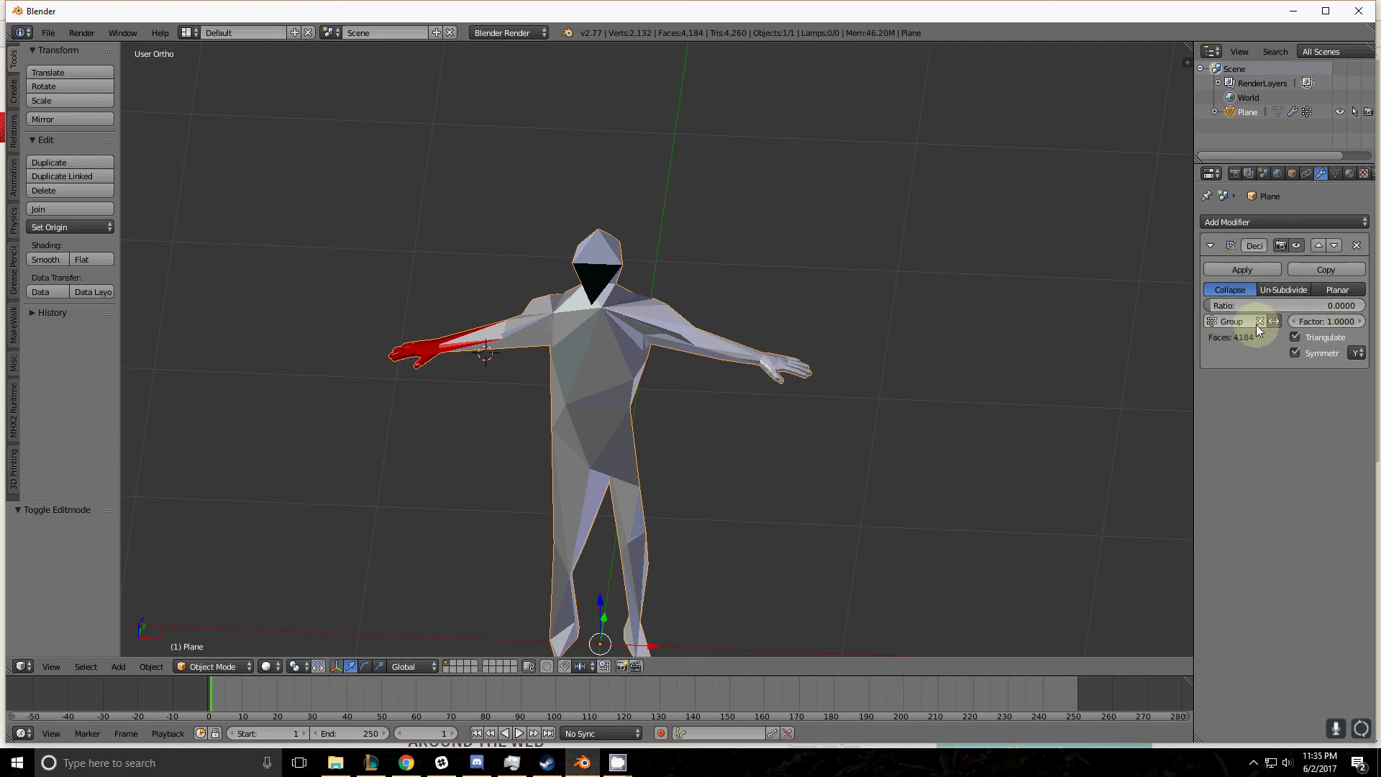
pyautogui.moveTo(1320, 304); pyautogui.dragTo(1249, 321)
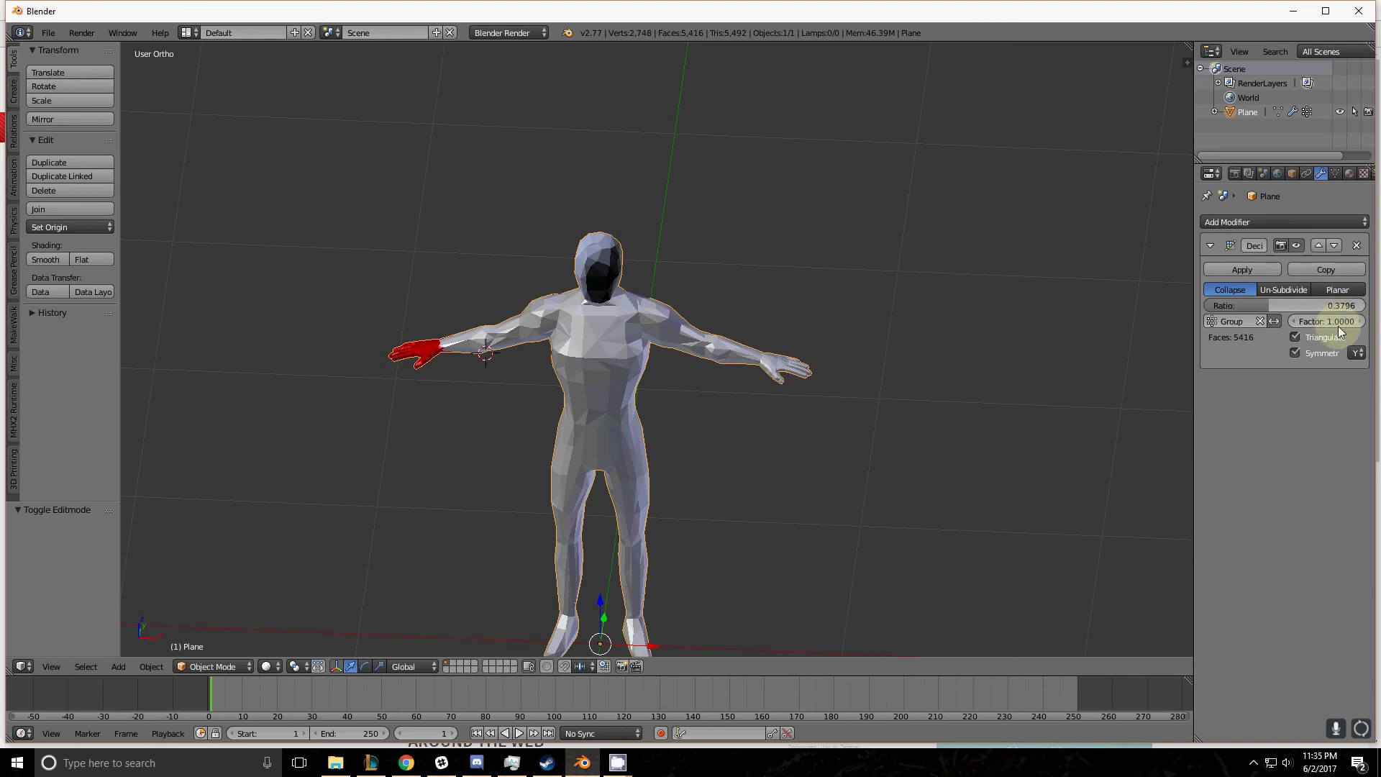
pyautogui.moveTo(1338, 326); pyautogui.dragTo(1152, 316)
pyautogui.moveTo(1052, 423); pyautogui.dragTo(807, 417, button='middle')
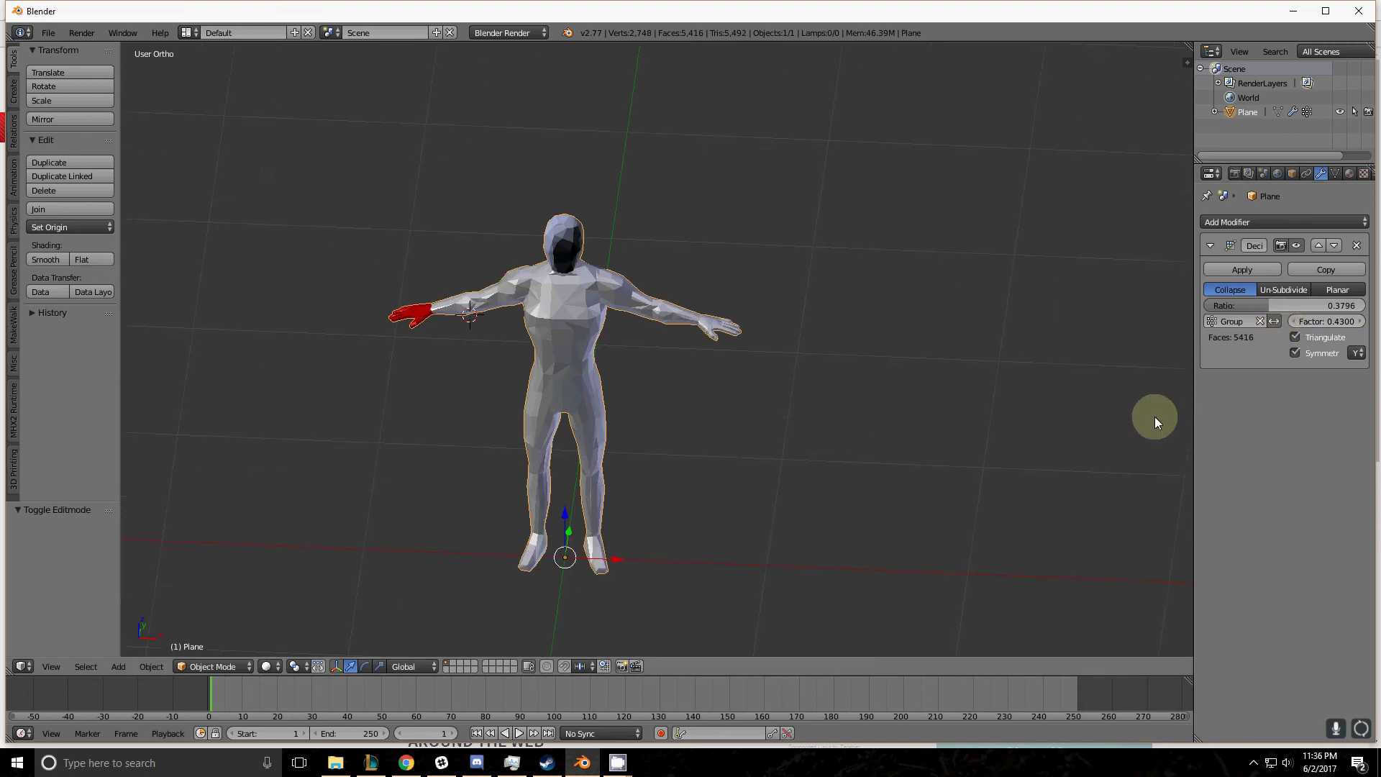
# Switch to Un-Subdivide mode and step Iterations up to 18.
pyautogui.click(1282, 289)
pyautogui.scroll(2, 762, 318)
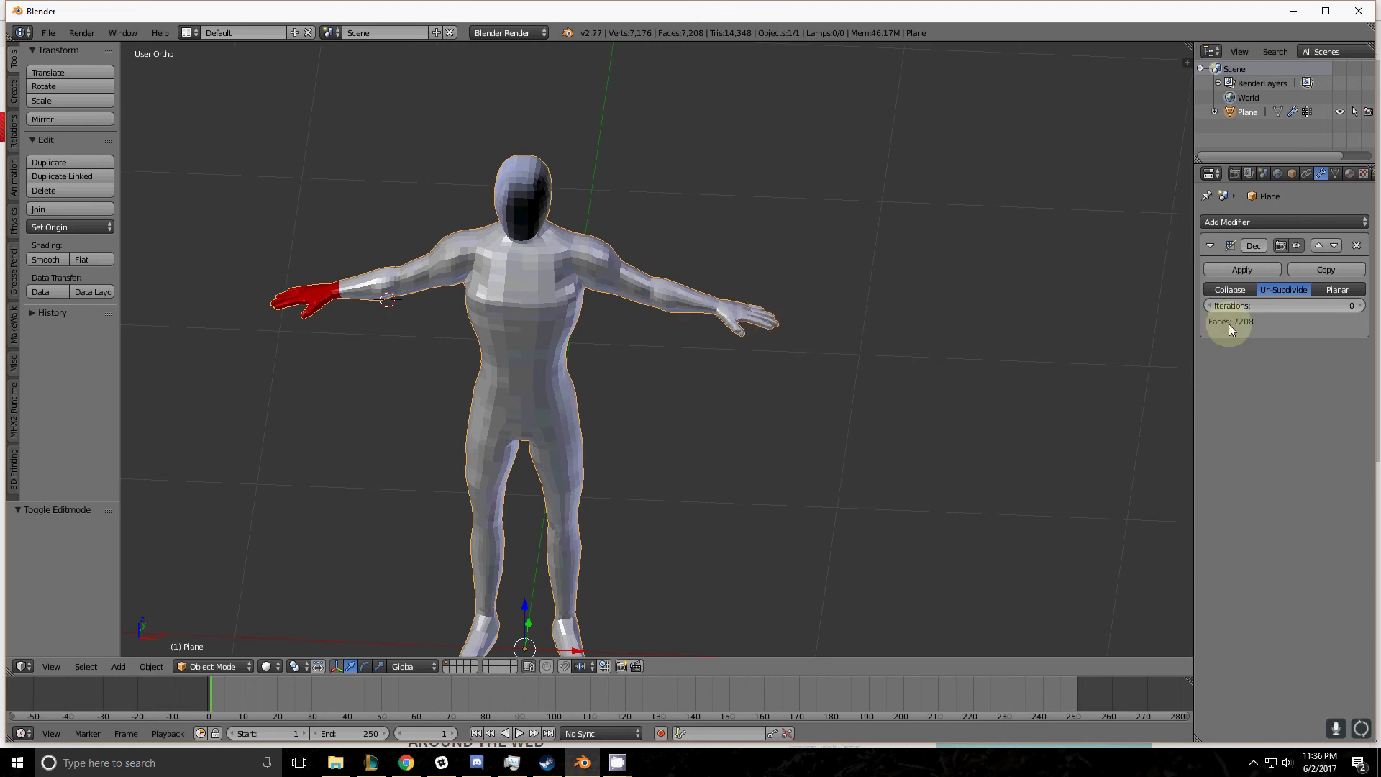
pyautogui.click(1362, 305)
pyautogui.click(1362, 306)
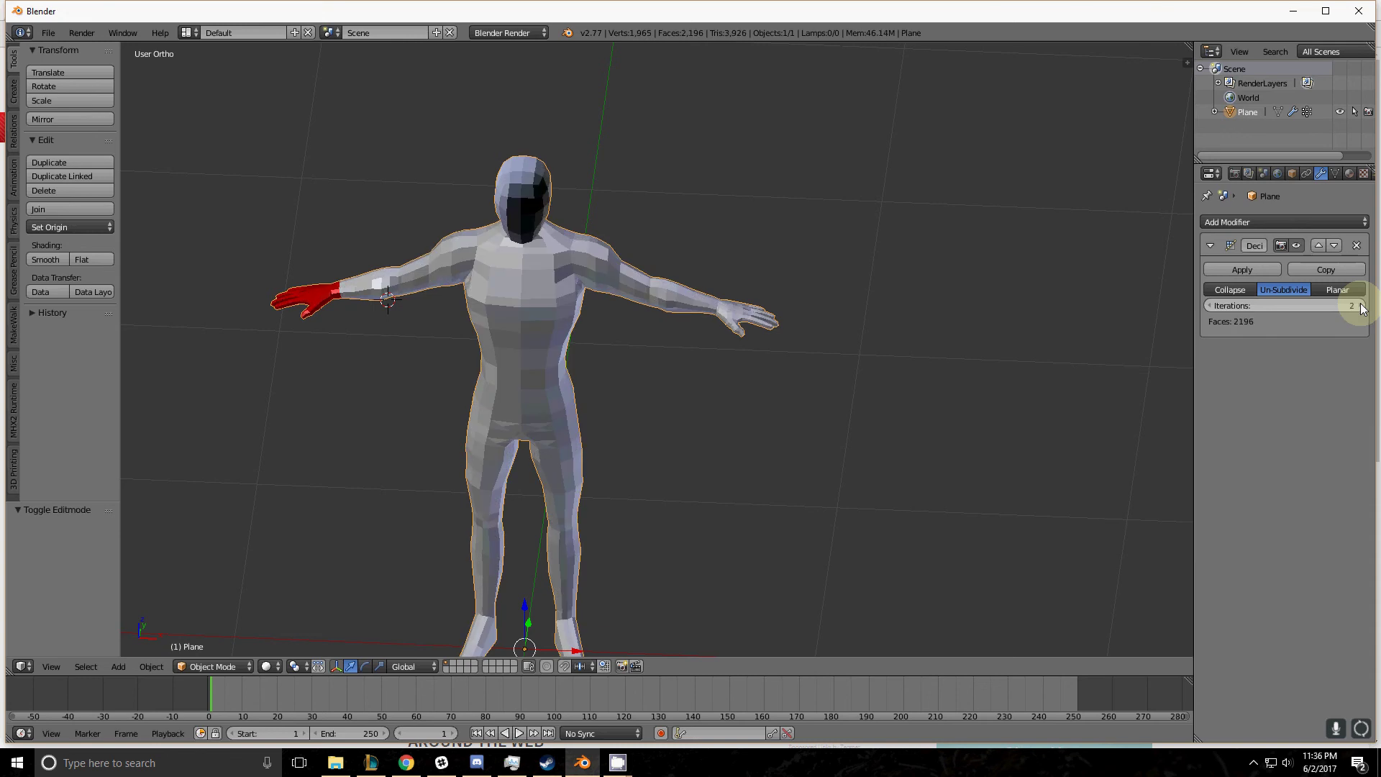
pyautogui.click(1362, 306)
pyautogui.click(1362, 306)
pyautogui.click(1362, 306)
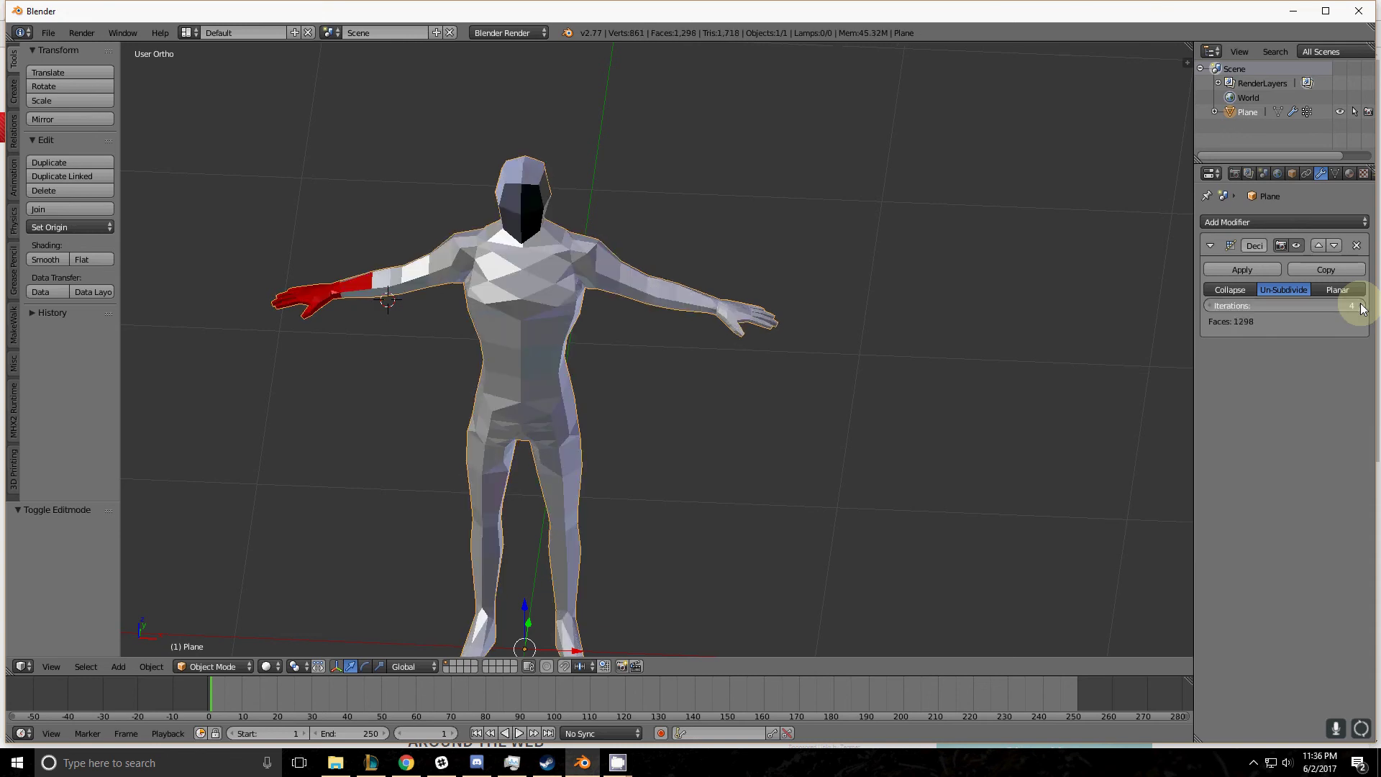
pyautogui.click(1362, 306)
pyautogui.click(1362, 306)
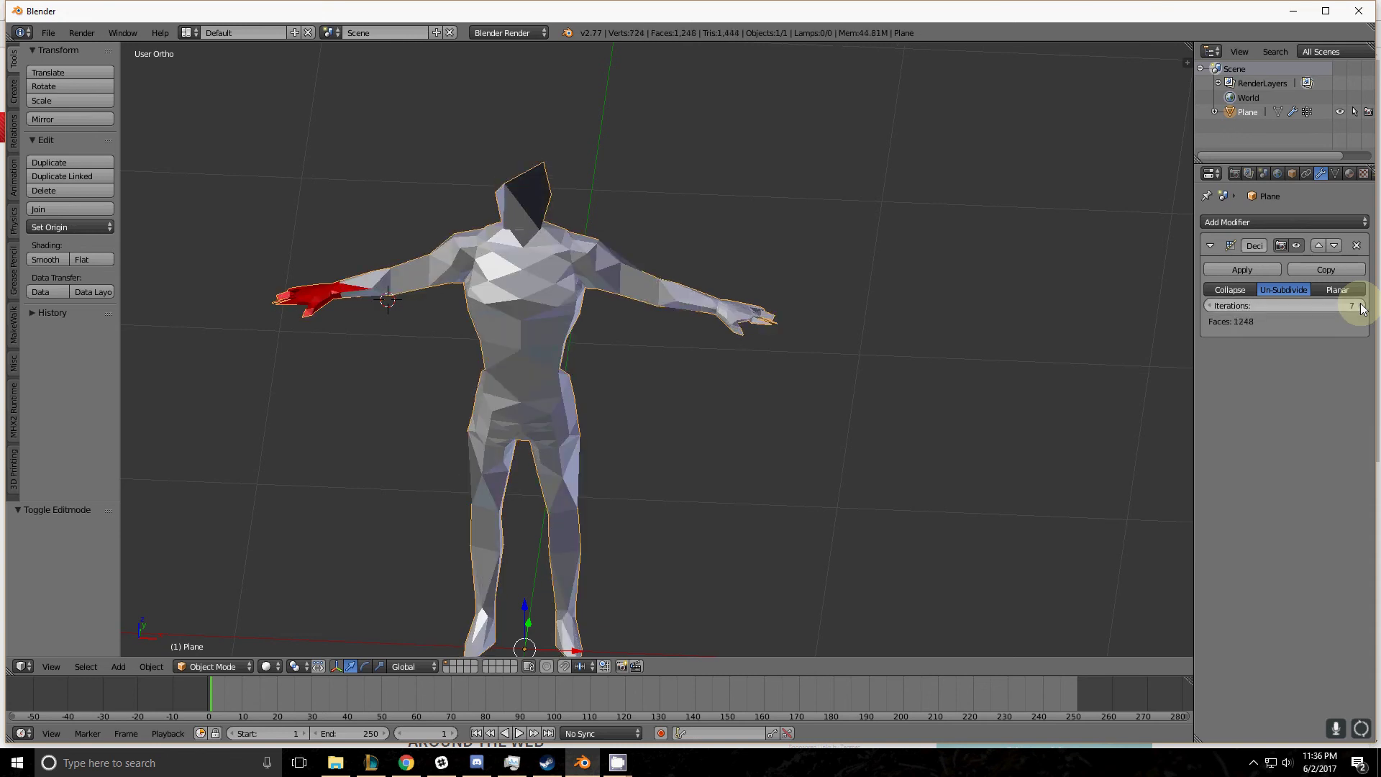
pyautogui.click(1362, 306)
pyautogui.click(1361, 305)
pyautogui.click(1362, 306)
pyautogui.click(1362, 305)
pyautogui.click(1362, 306)
pyautogui.click(1362, 306)
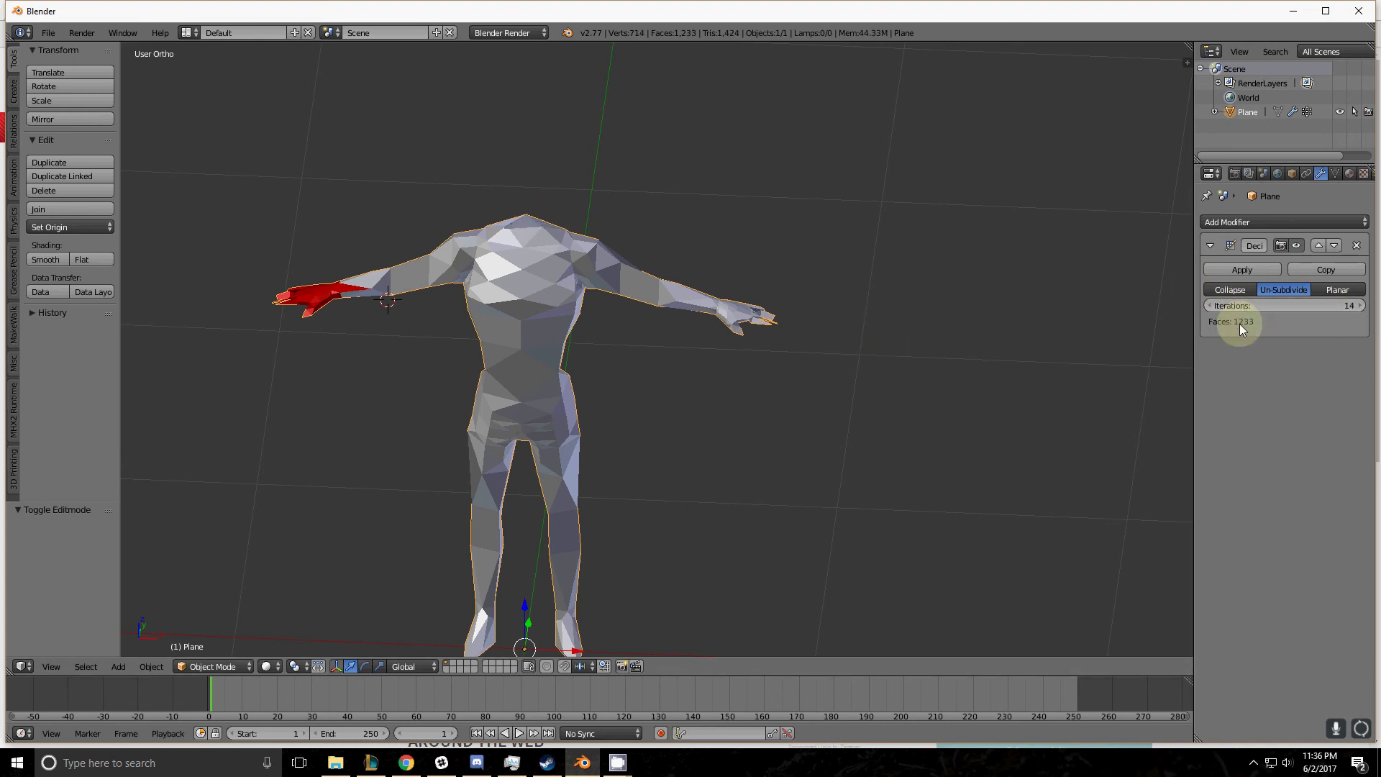
pyautogui.click(1361, 306)
pyautogui.click(1361, 305)
pyautogui.click(1362, 306)
pyautogui.click(1361, 306)
# Inspect the result, then reset Iterations to 0 for the full 7208 faces.
pyautogui.moveTo(626, 382); pyautogui.dragTo(601, 338, button='middle')
pyautogui.scroll(-5, 549, 433)
pyautogui.scroll(1, 567, 393)
pyautogui.moveTo(1342, 305); pyautogui.dragTo(1216, 317)
# Switch Decimate to Planar mode with a 5° angle limit, giving 3732 faces.
pyautogui.scroll(-2, 868, 466)
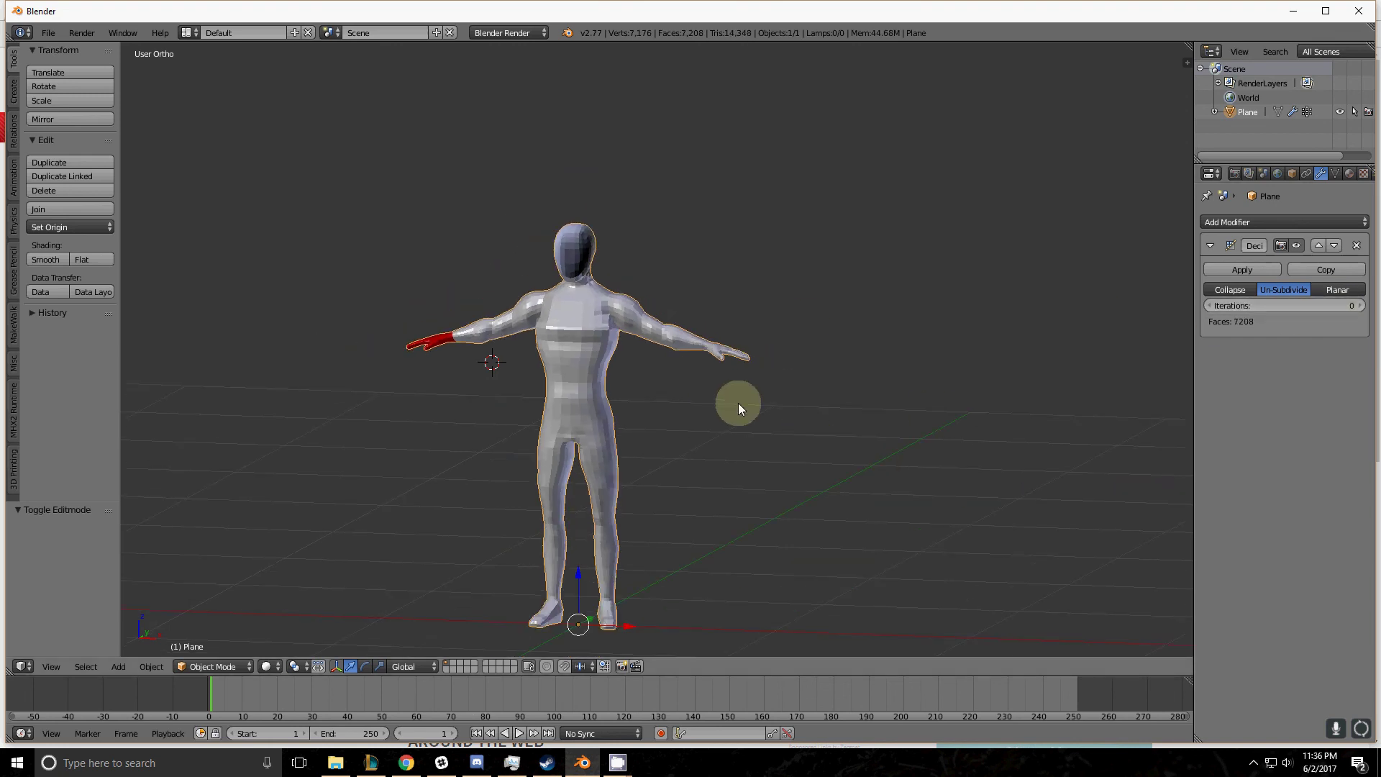
pyautogui.click(1247, 268)
pyautogui.click(1325, 288)
pyautogui.scroll(-1, 558, 453)
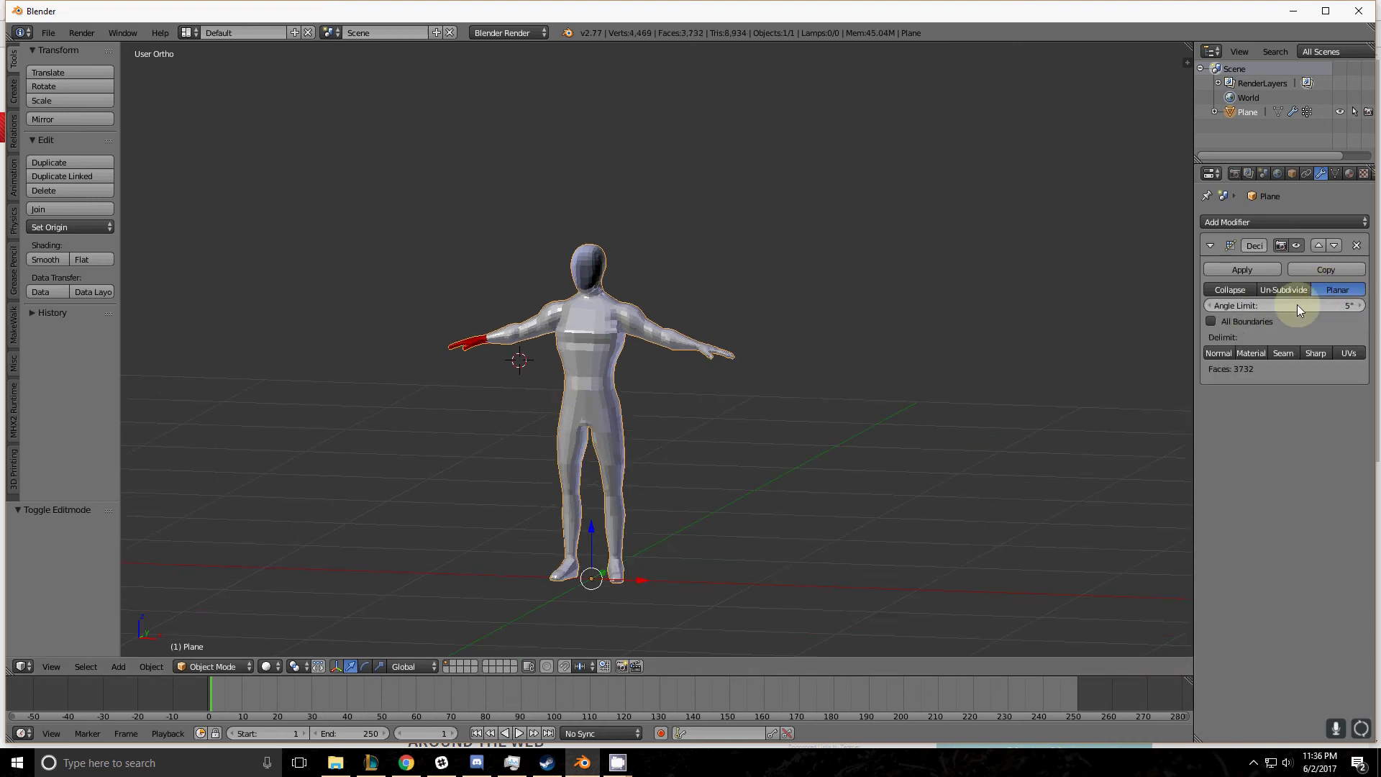
pyautogui.press('Tab')
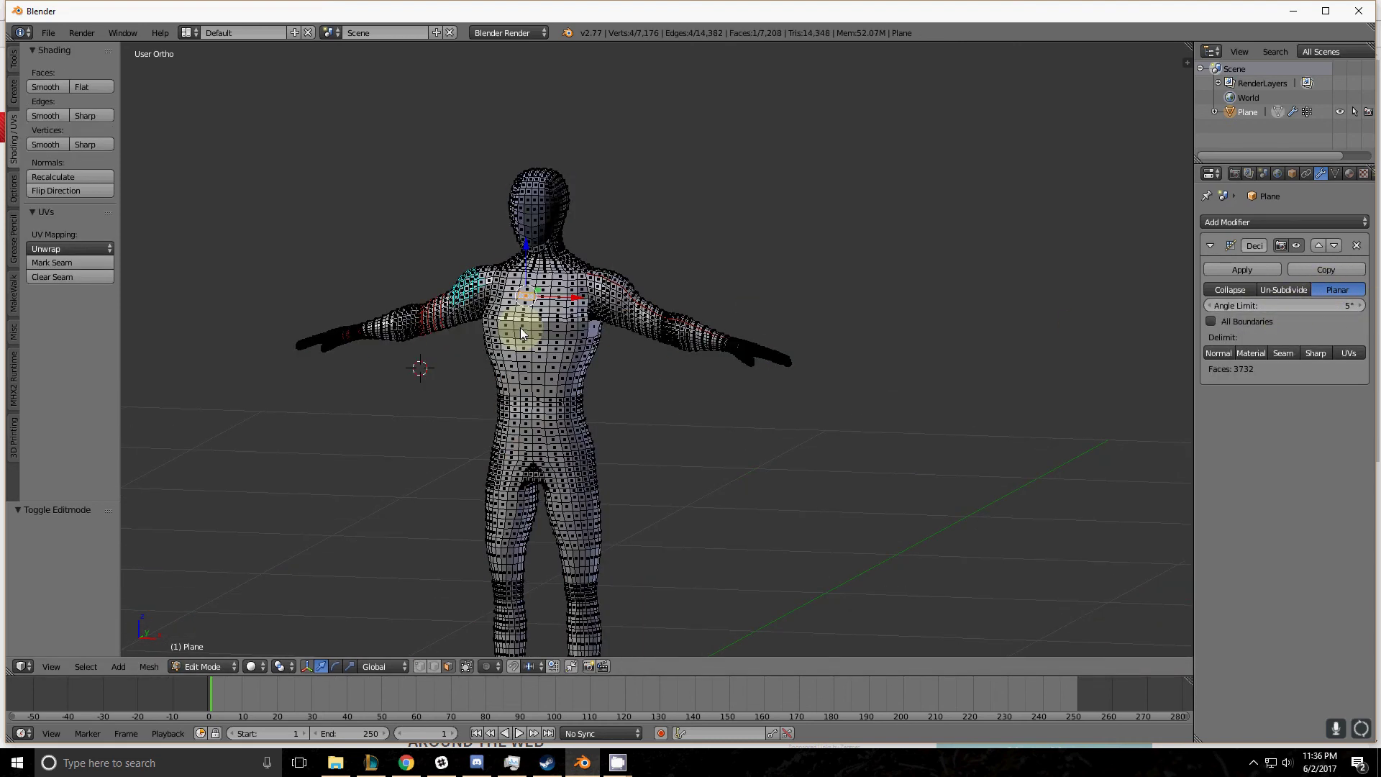
pyautogui.scroll(8, 559, 396)
pyautogui.keyDown('shift'); pyautogui.click(338, 339); pyautogui.keyUp('shift')
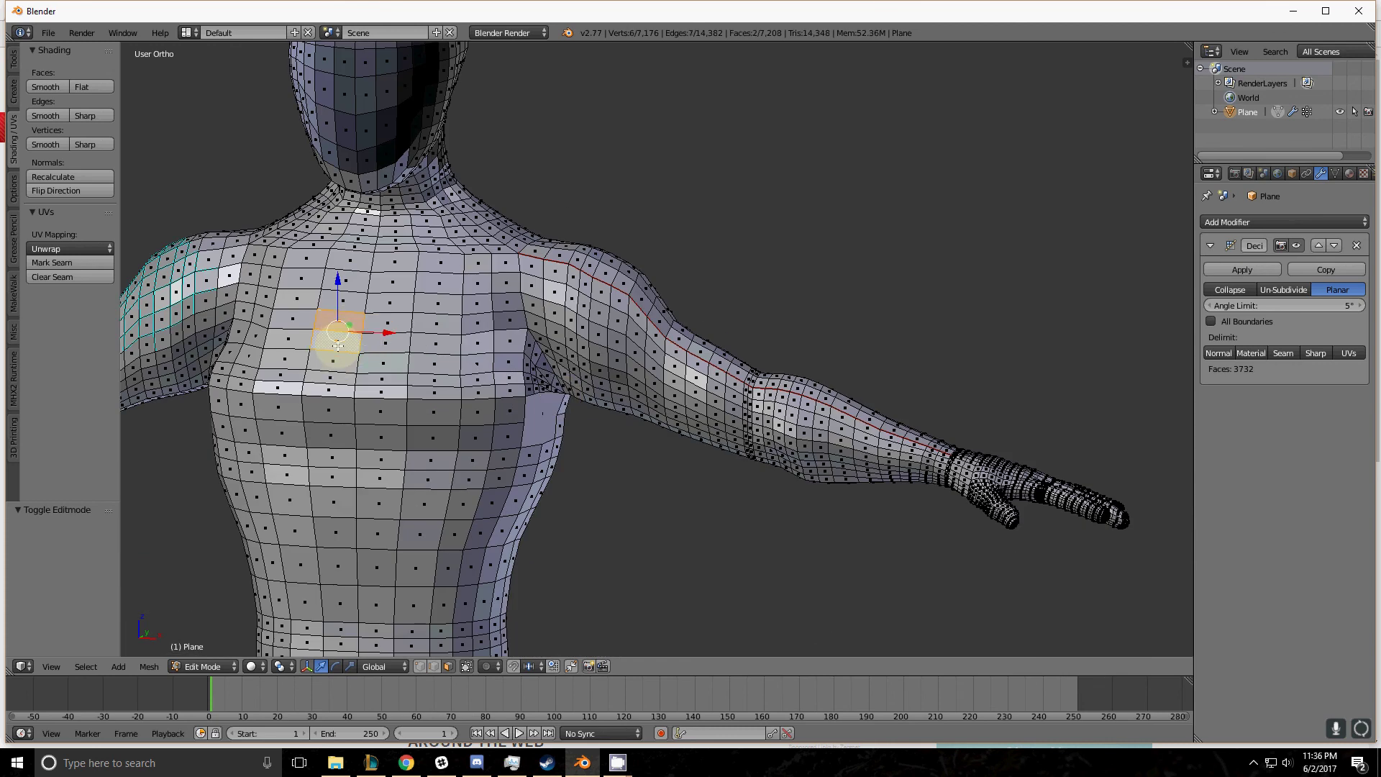
pyautogui.moveTo(347, 365); pyautogui.dragTo(524, 386, button='middle')
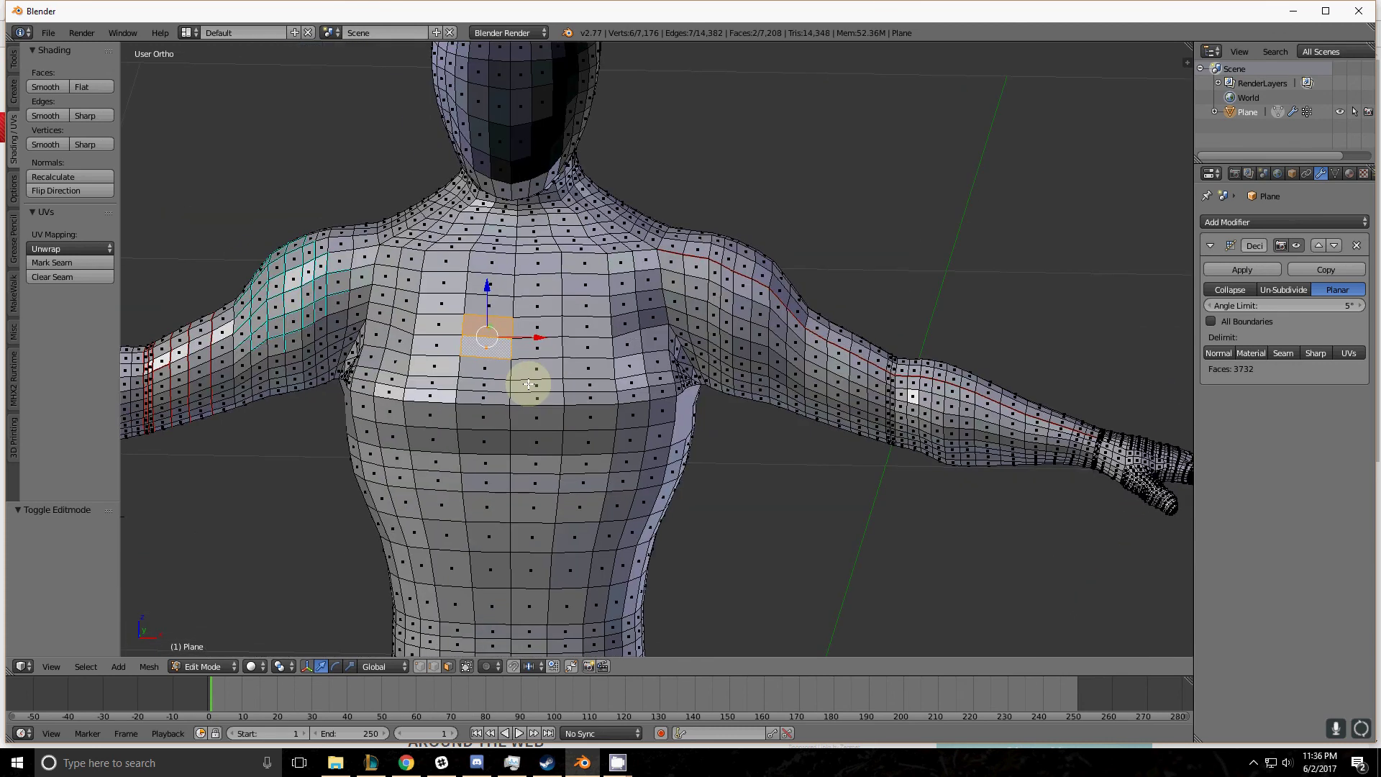
pyautogui.moveTo(478, 339); pyautogui.dragTo(395, 326, button='middle')
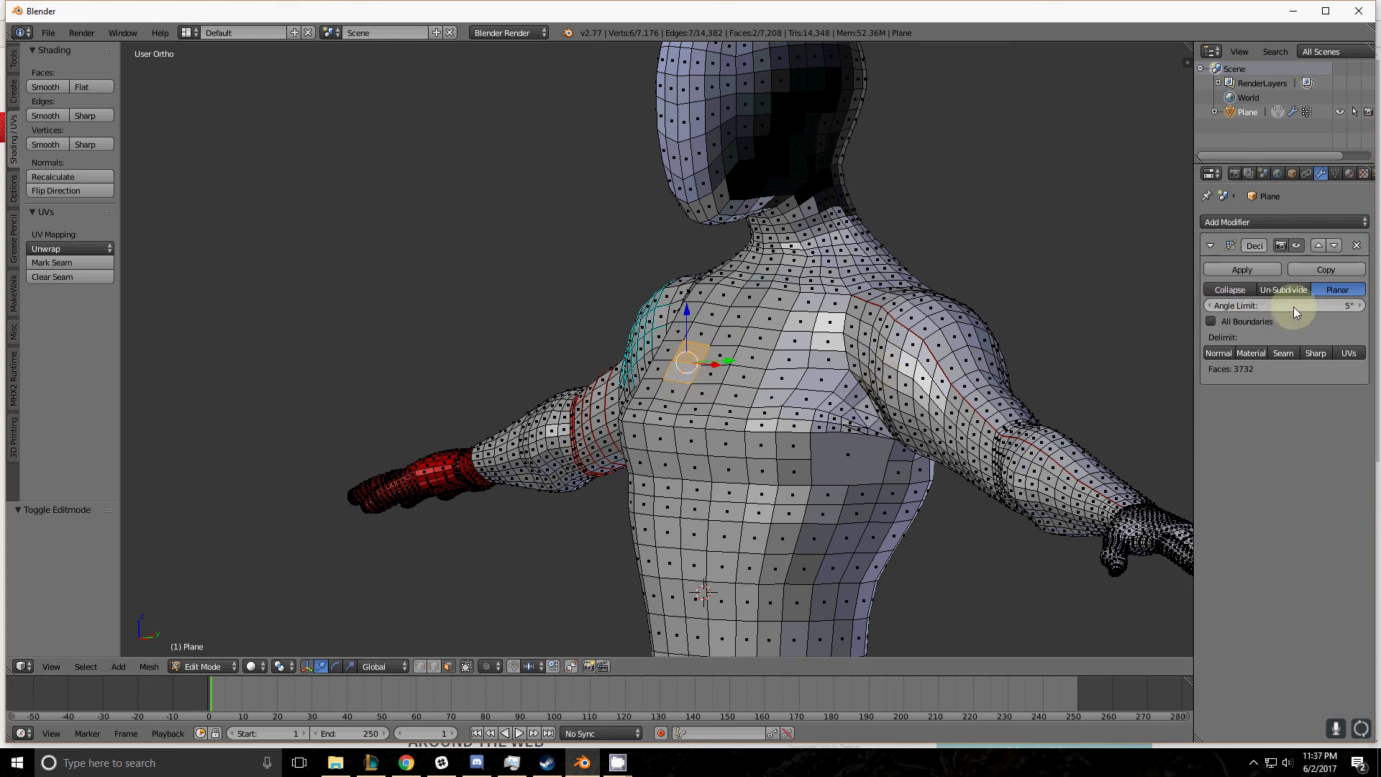
# Return to Object Mode and drop the Planar angle limit to 0°.
pyautogui.press('Tab')
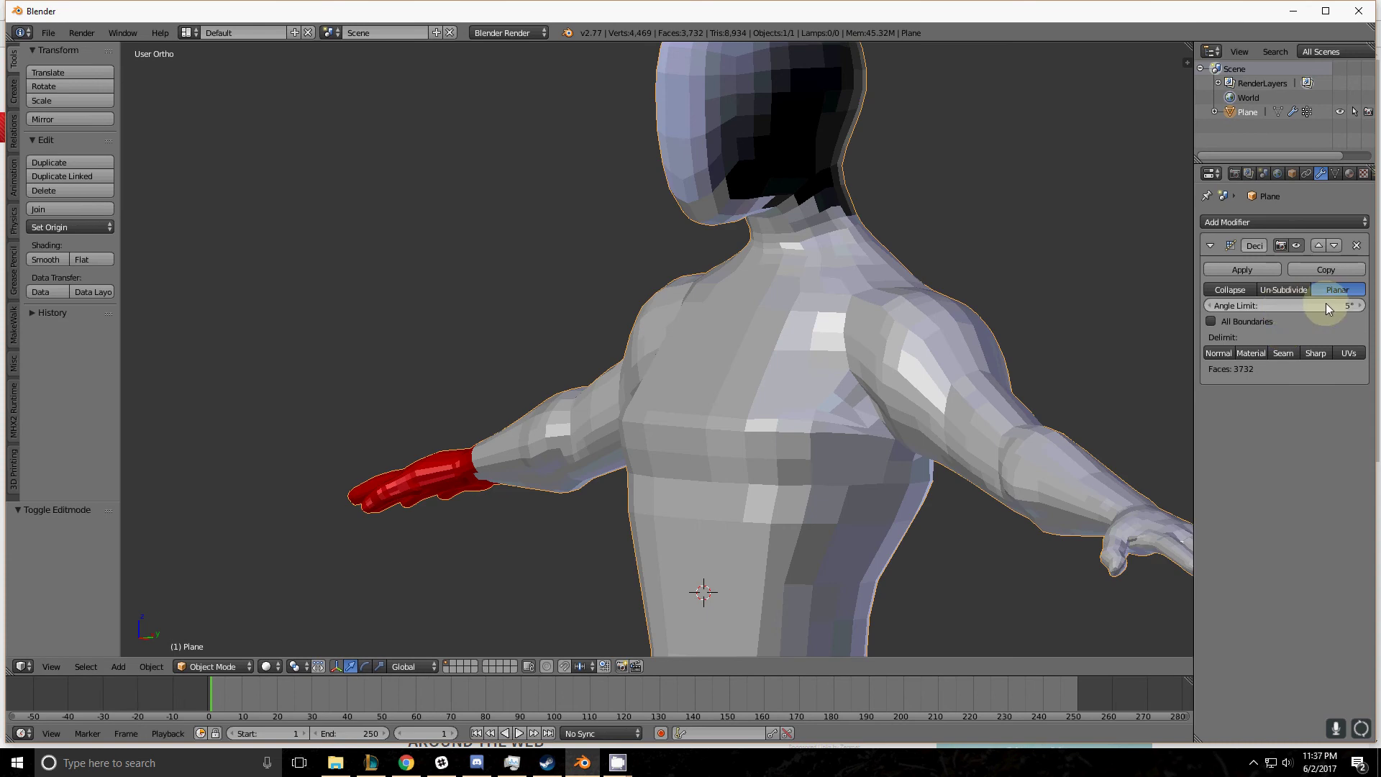
pyautogui.moveTo(776, 370); pyautogui.dragTo(799, 426, button='middle')
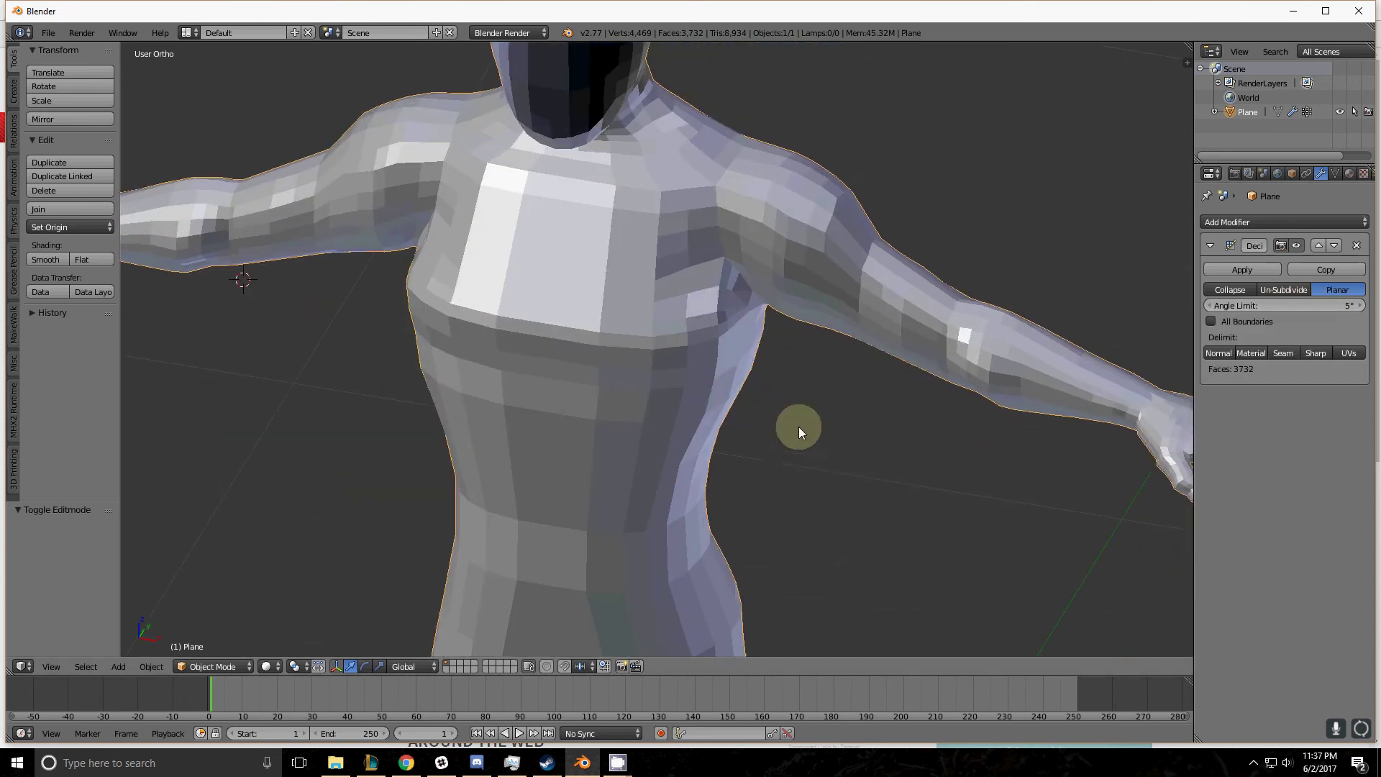
pyautogui.keyDown('shift'); pyautogui.moveTo(567, 337); pyautogui.dragTo(694, 361, button='middle'); pyautogui.keyUp('shift')
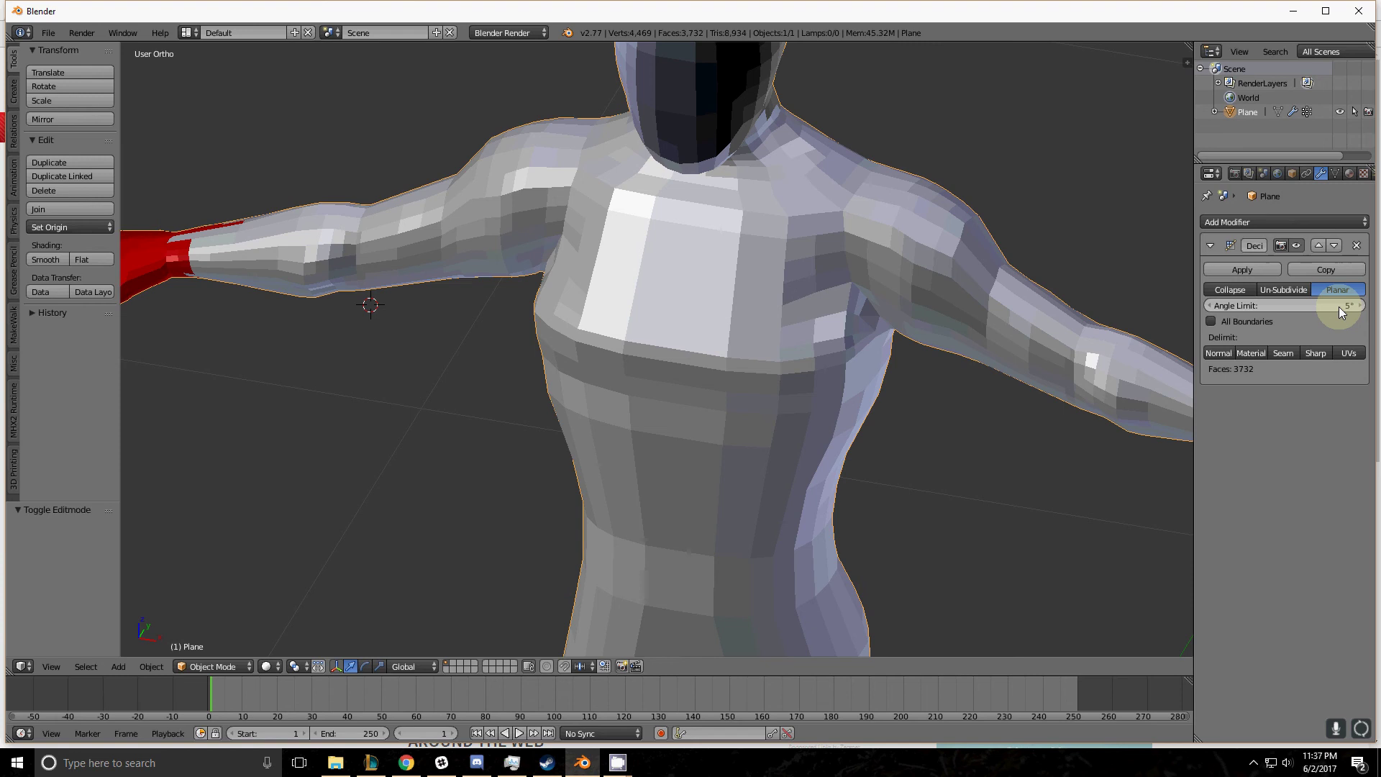
pyautogui.moveTo(1340, 307); pyautogui.dragTo(425, 286)
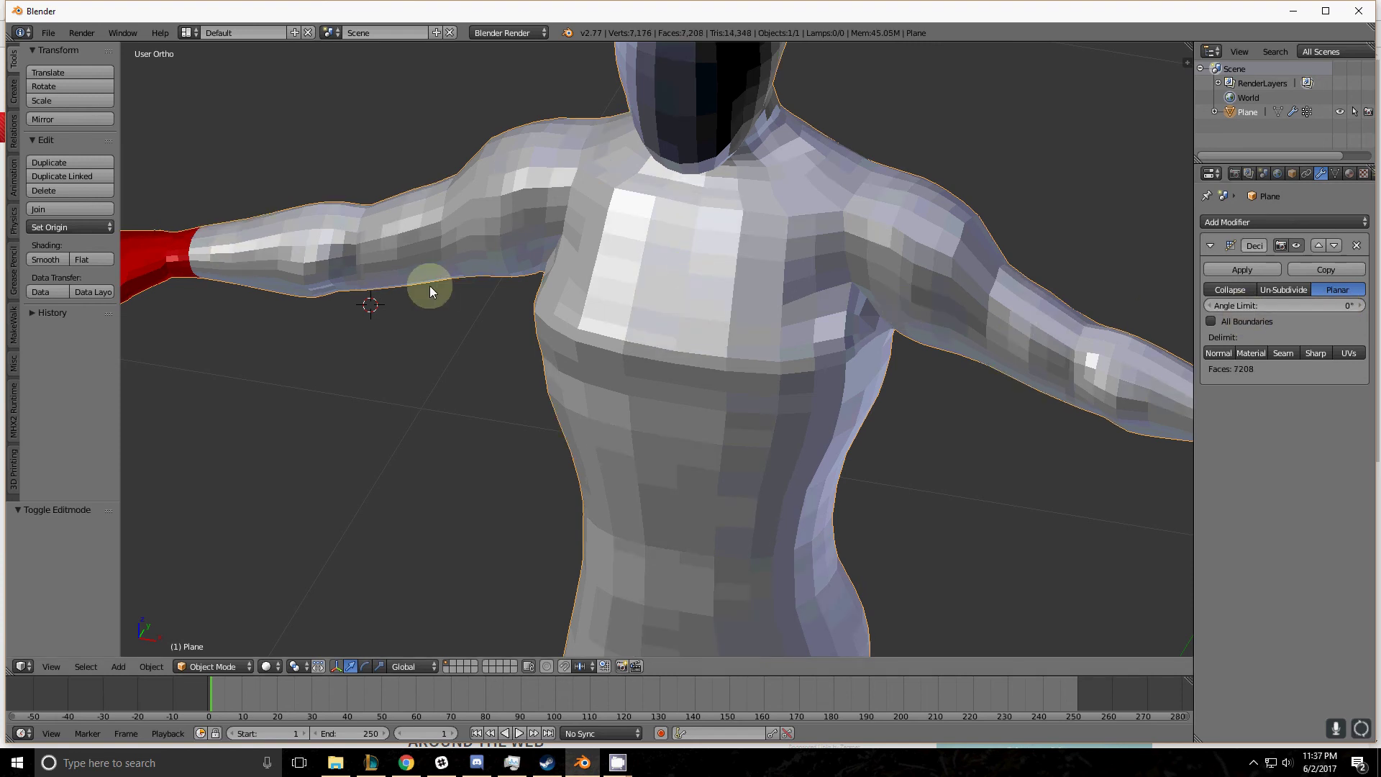
pyautogui.scroll(-4, 587, 305)
pyautogui.moveTo(646, 324); pyautogui.dragTo(895, 327, button='middle')
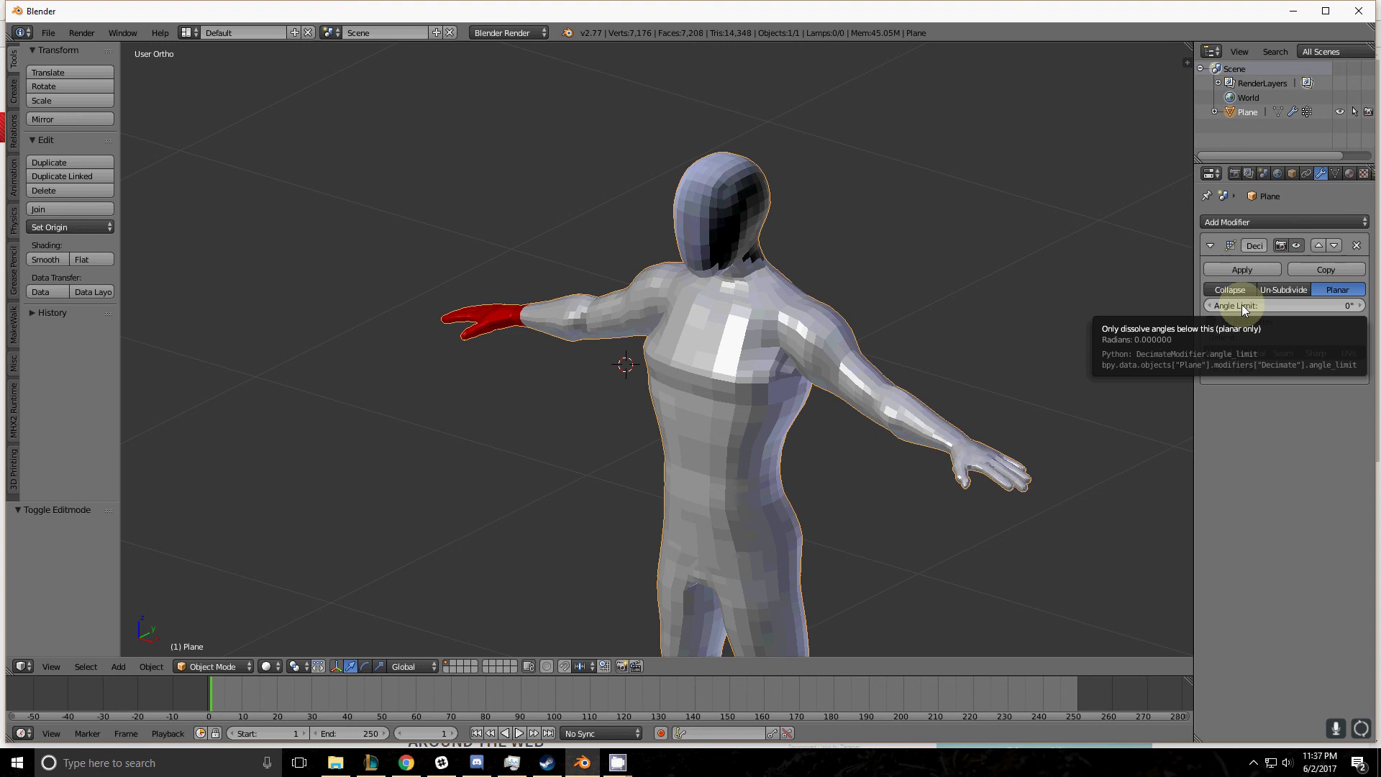
# Raise the angle limit and settle it at 58.5°, leaving 47 faces.
pyautogui.moveTo(1245, 308); pyautogui.dragTo(1165, 286)
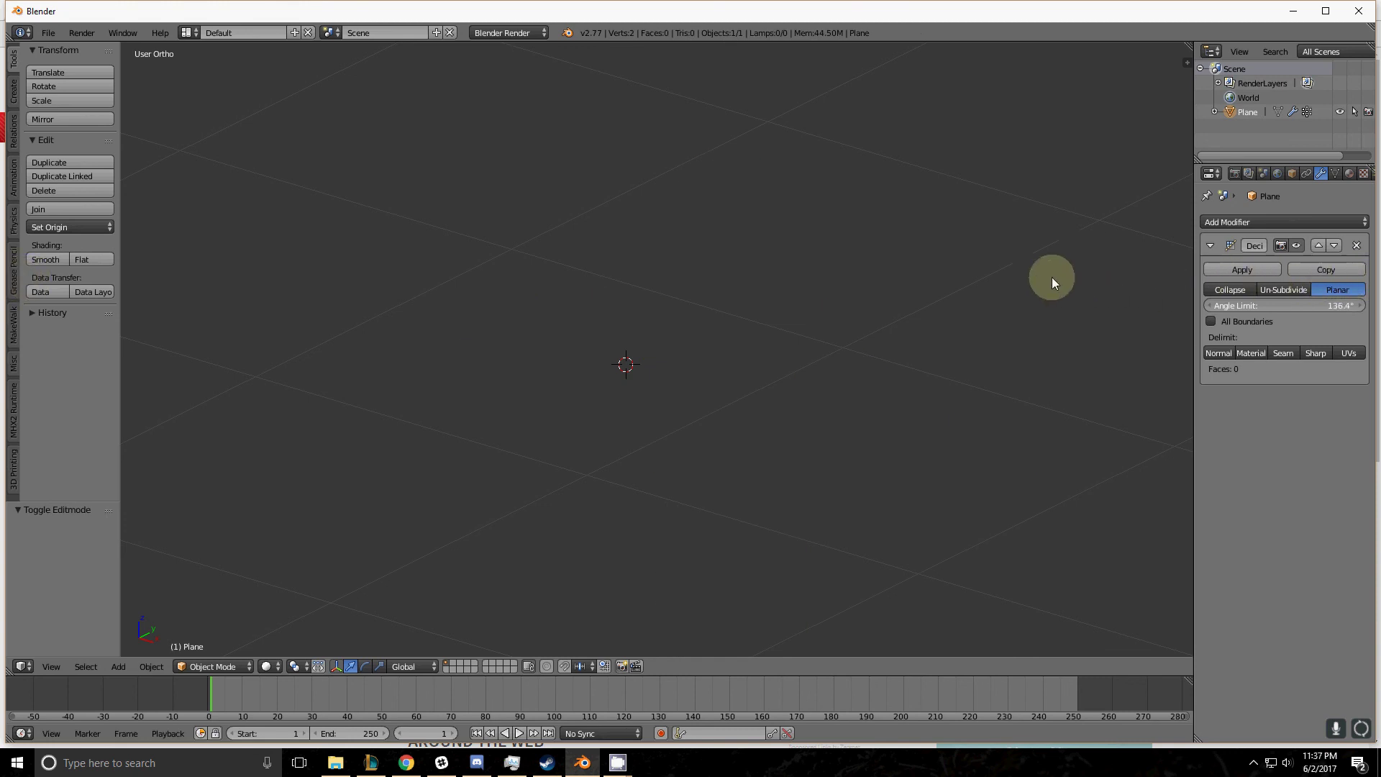
pyautogui.moveTo(861, 266); pyautogui.dragTo(568, 370)
pyautogui.moveTo(1271, 338); pyautogui.dragTo(1004, 302)
pyautogui.scroll(5, 666, 292)
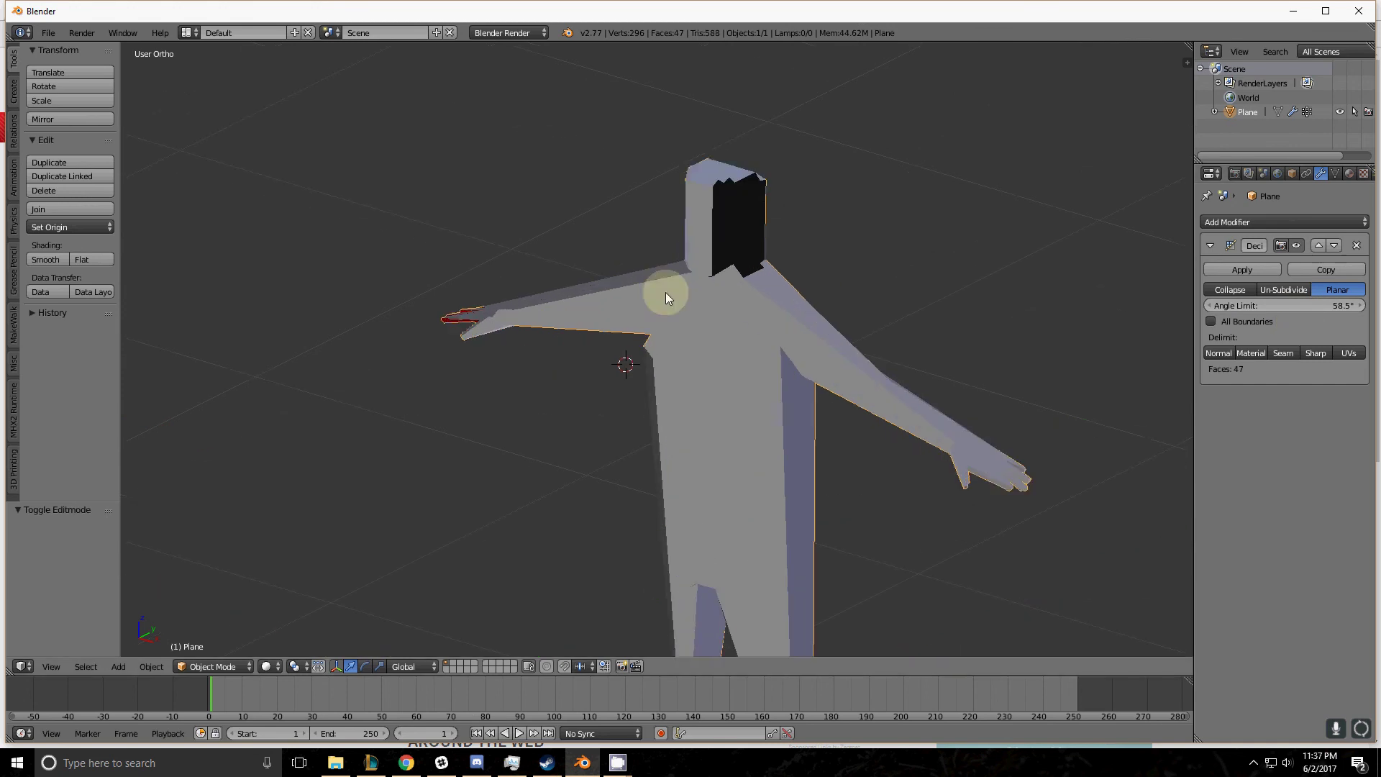
pyautogui.click(1211, 322)
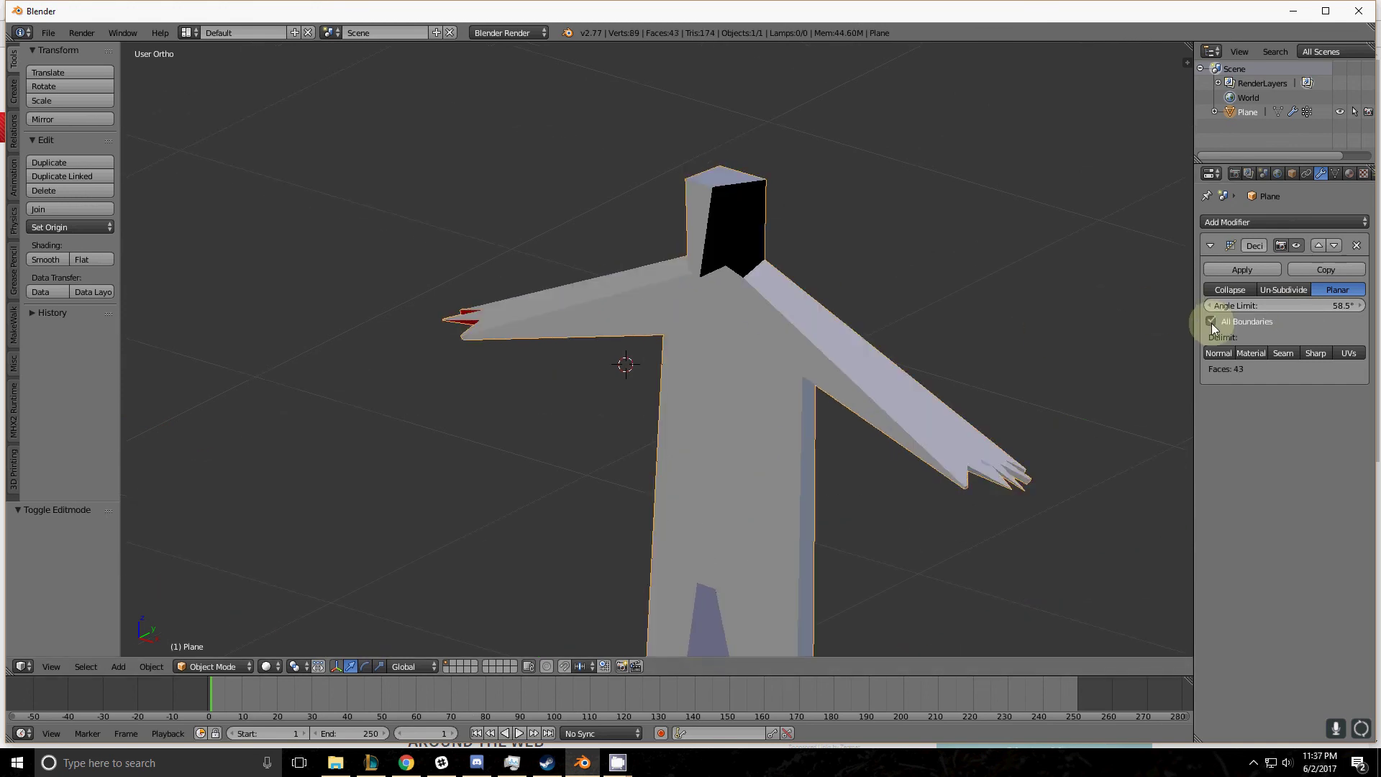
pyautogui.click(1212, 322)
pyautogui.click(1211, 322)
pyautogui.moveTo(620, 373); pyautogui.dragTo(616, 421, button='middle')
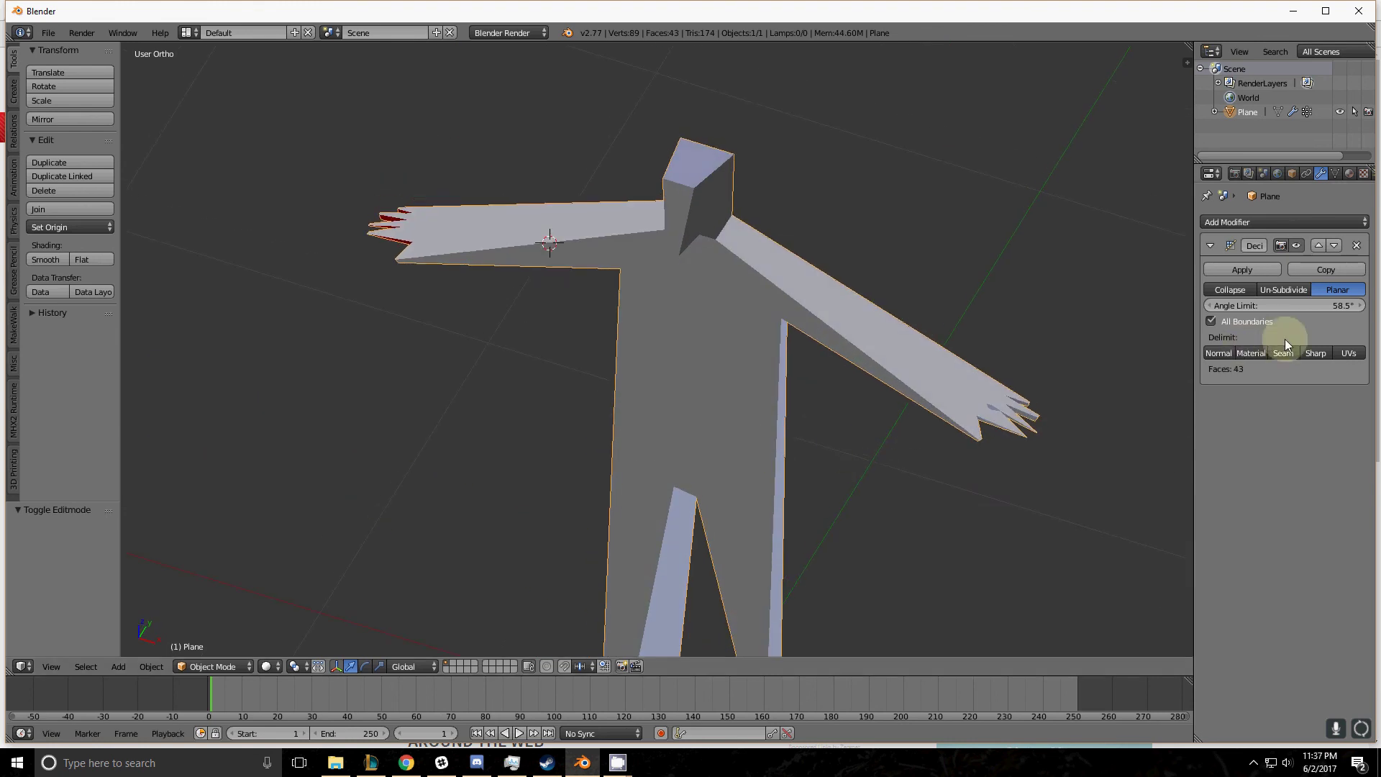
pyautogui.click(1212, 322)
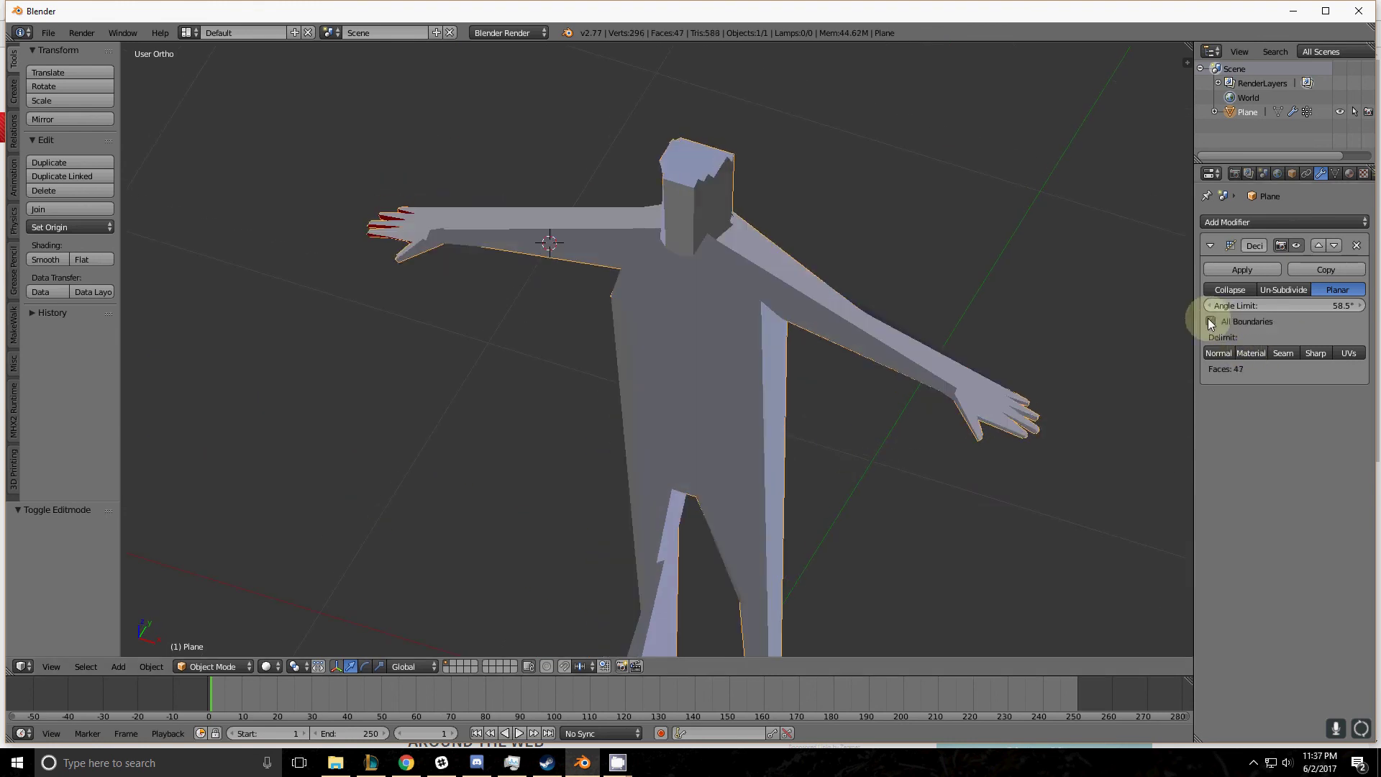
pyautogui.click(1212, 322)
pyautogui.moveTo(864, 302); pyautogui.dragTo(756, 223, button='middle')
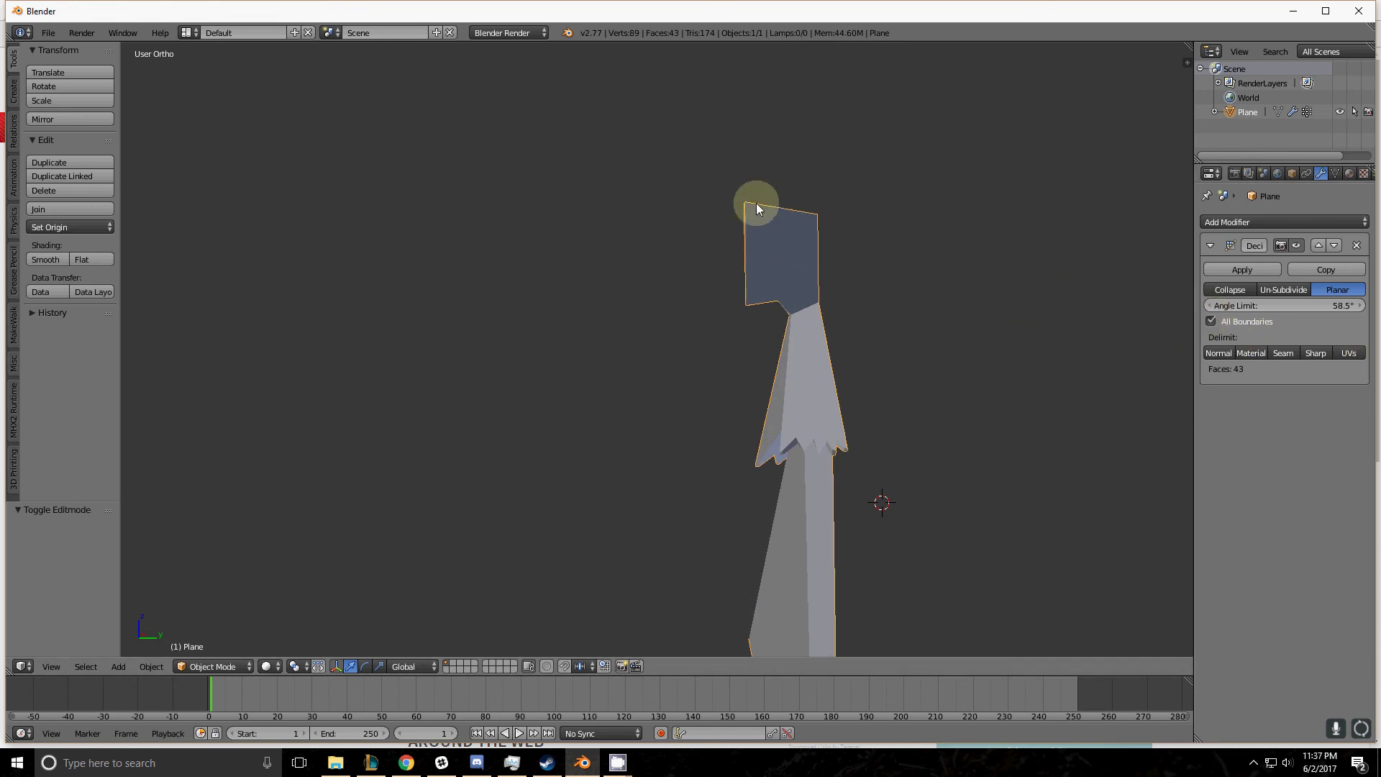
pyautogui.click(1211, 320)
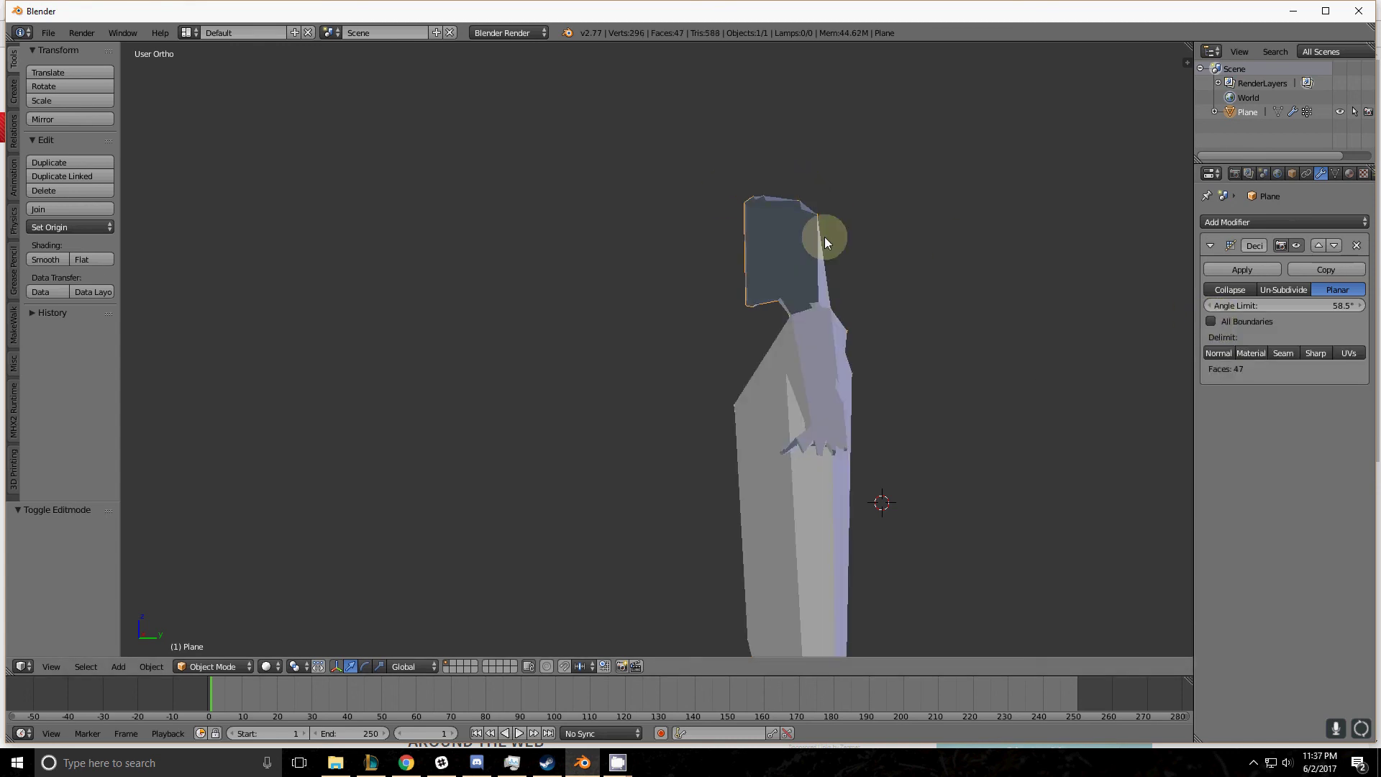
pyautogui.click(1214, 322)
pyautogui.click(1215, 321)
pyautogui.click(1214, 322)
pyautogui.click(1214, 322)
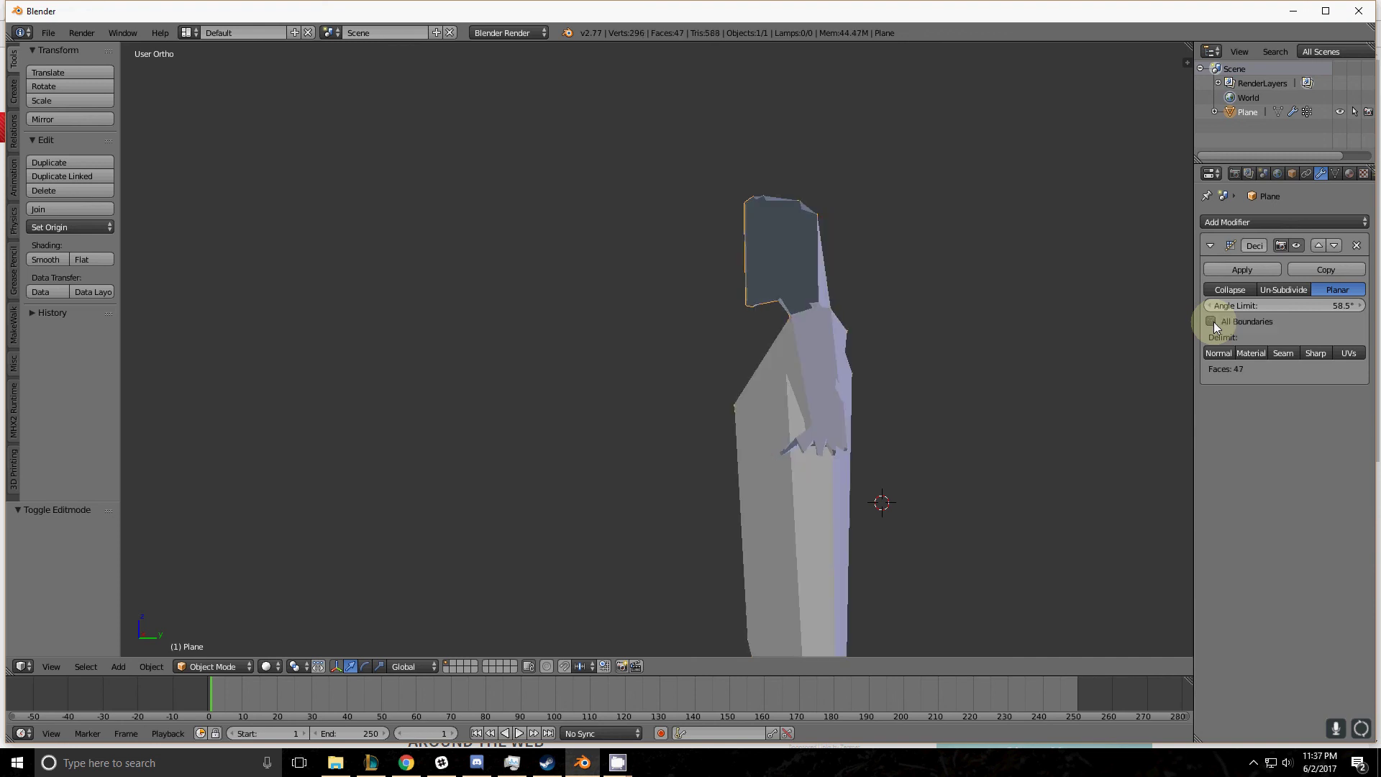
pyautogui.moveTo(685, 325); pyautogui.dragTo(826, 368, button='middle')
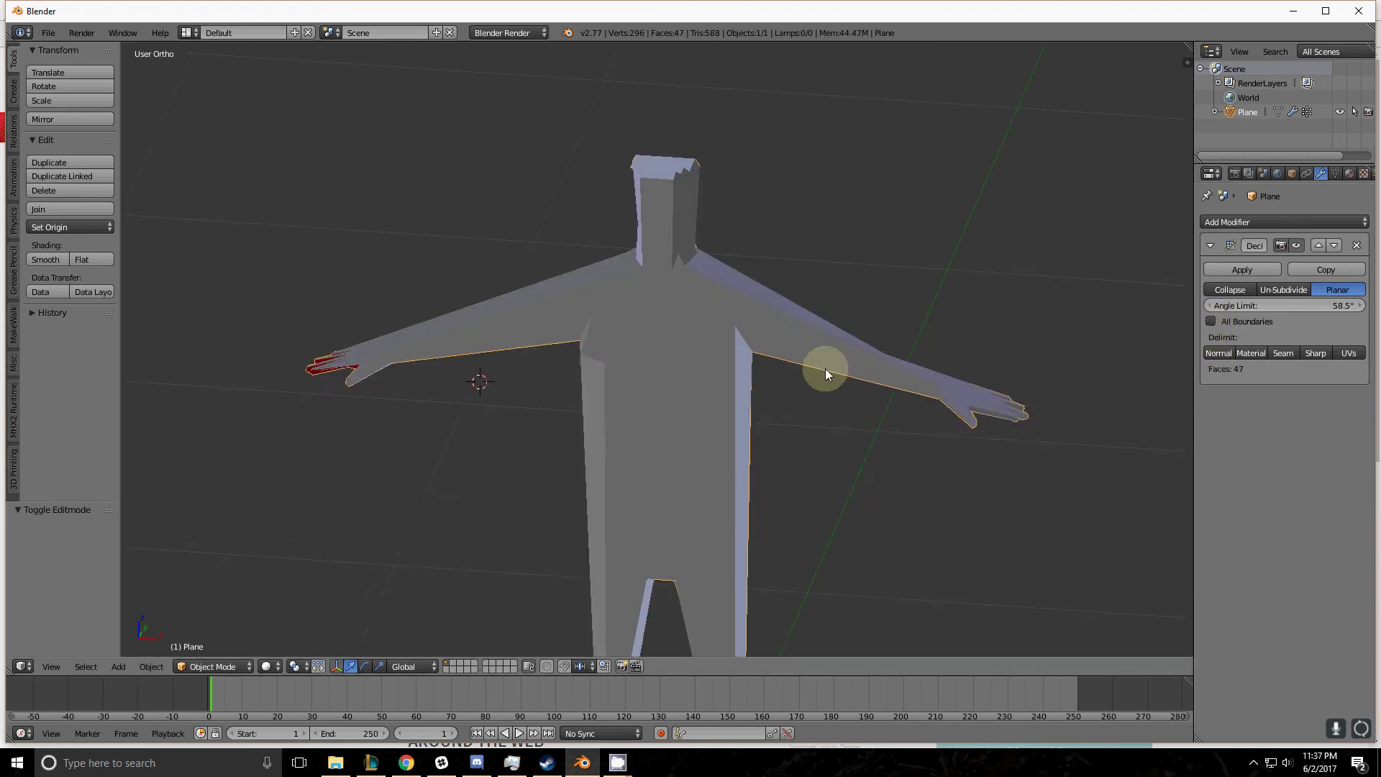
# Lower the Planar Angle Limit to 32.4° and view the figure side-on.
pyautogui.moveTo(1328, 305); pyautogui.dragTo(1084, 292)
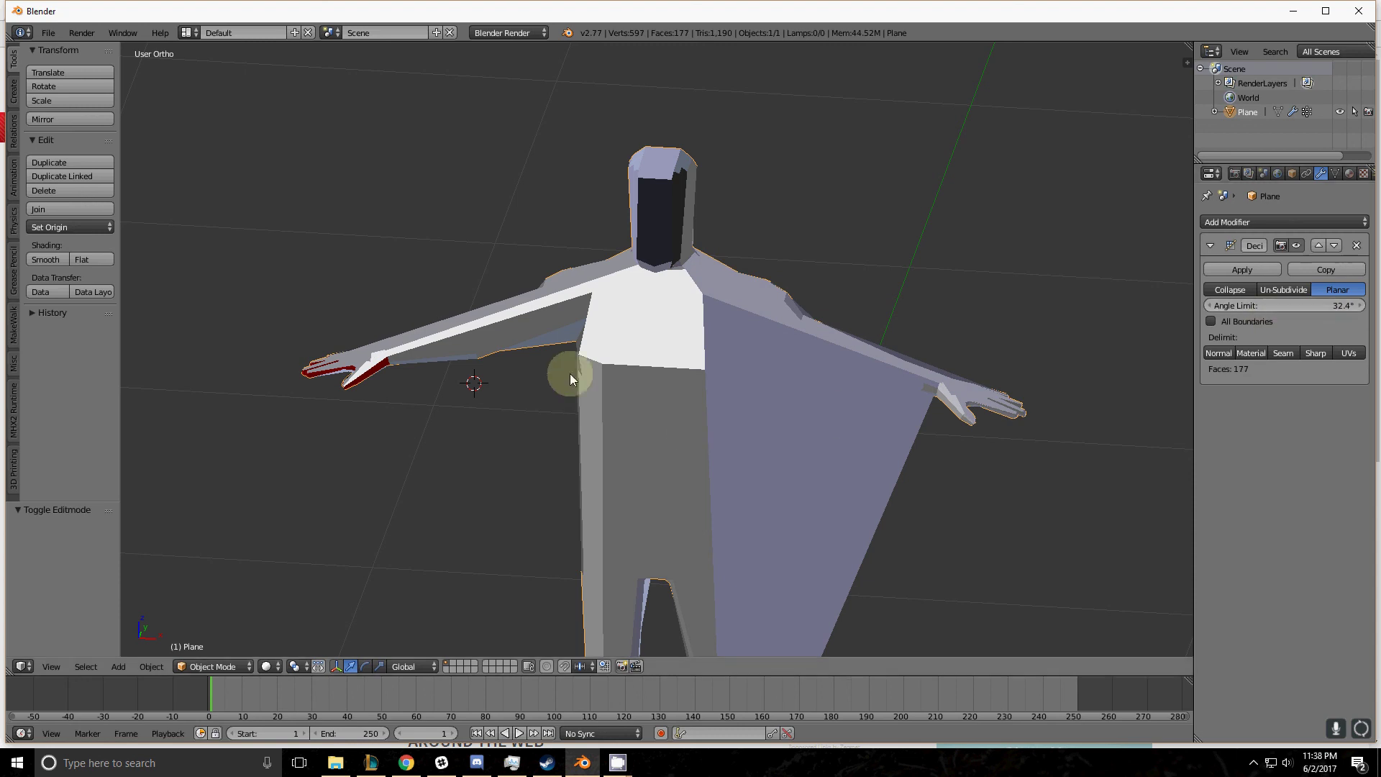
pyautogui.moveTo(570, 374)
pyautogui.mouseDown(button='middle')
pyautogui.moveTo(598, 390)
pyautogui.moveTo(589, 383)
pyautogui.mouseUp(button='middle')
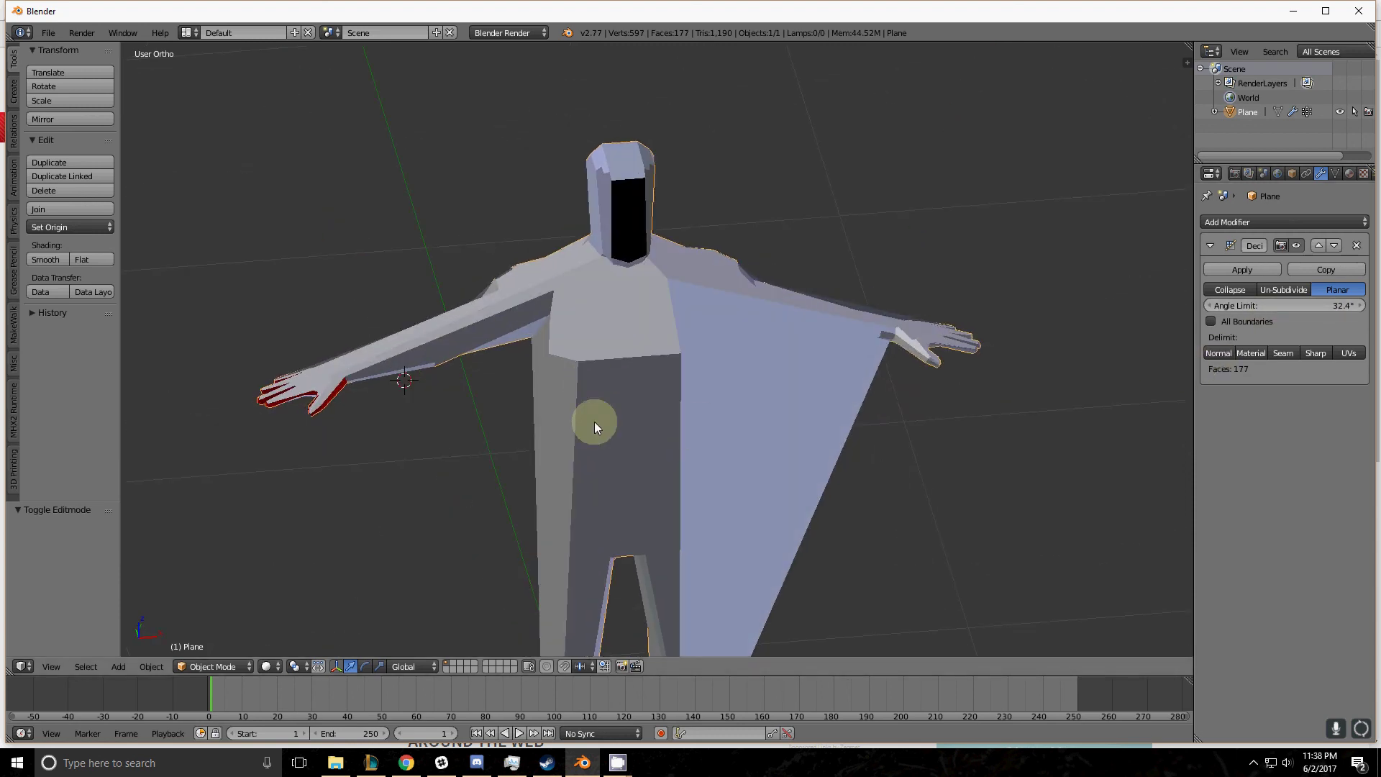
pyautogui.scroll(-3, 414, 401)
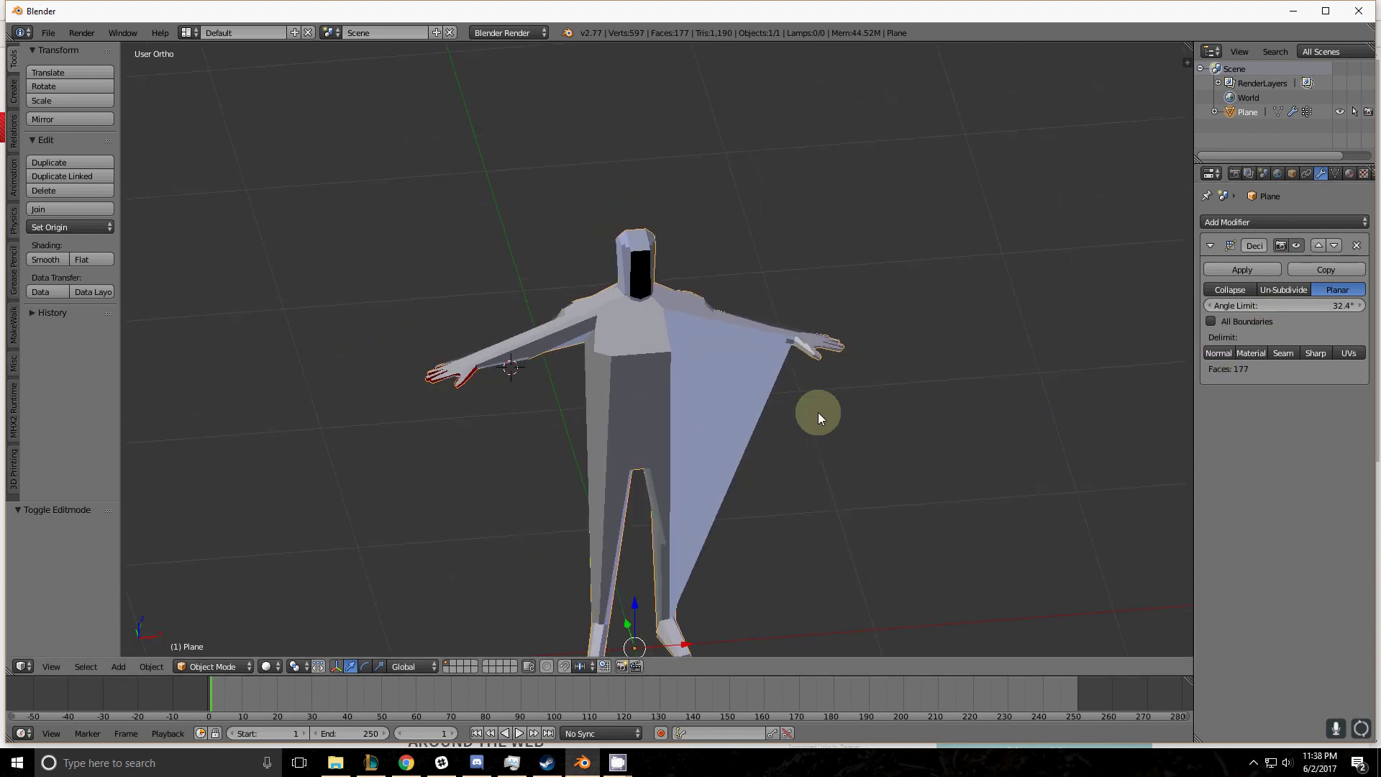
pyautogui.moveTo(684, 302); pyautogui.dragTo(931, 360, button='middle')
pyautogui.scroll(6, 752, 365)
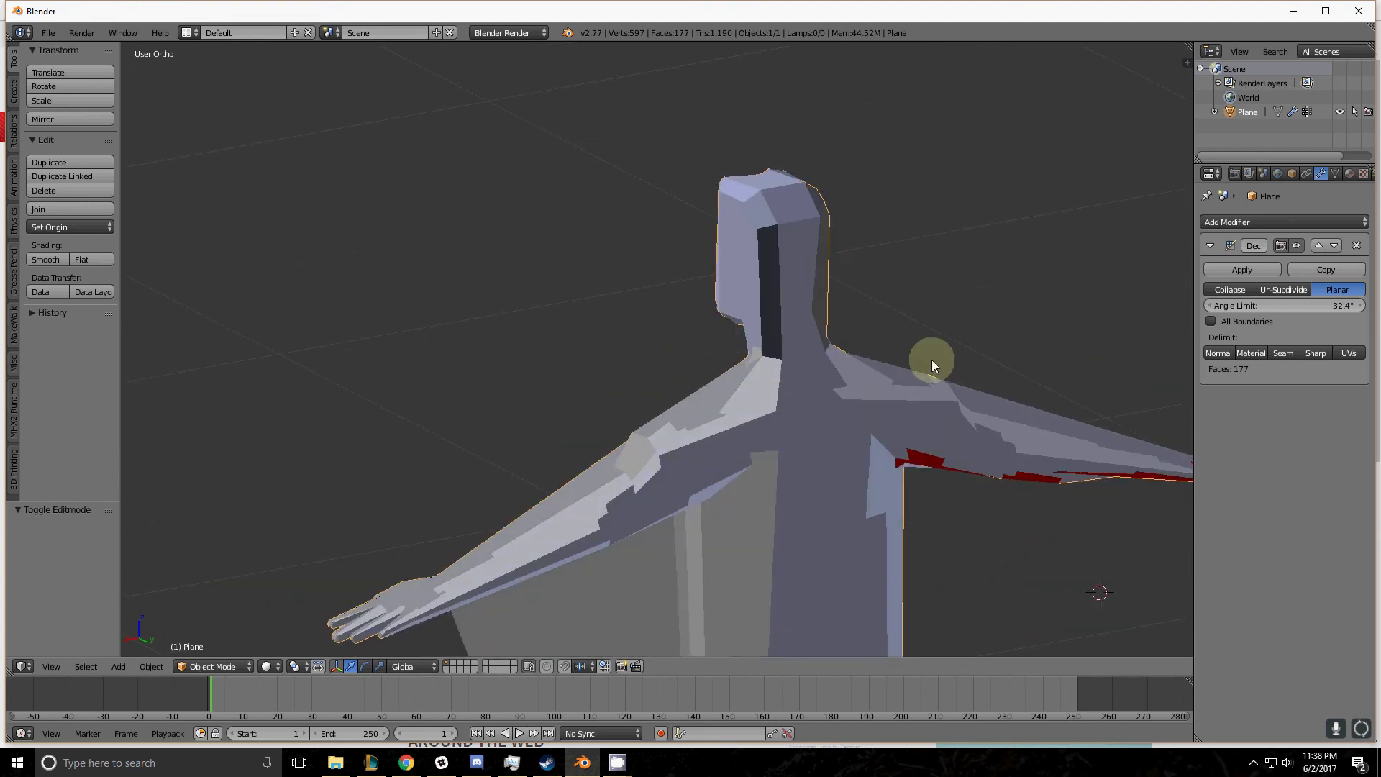
# Try the Normal and then the Material delimit options, inspecting the result from several angles.
pyautogui.click(1228, 353)
pyautogui.moveTo(771, 354); pyautogui.dragTo(900, 277, button='middle')
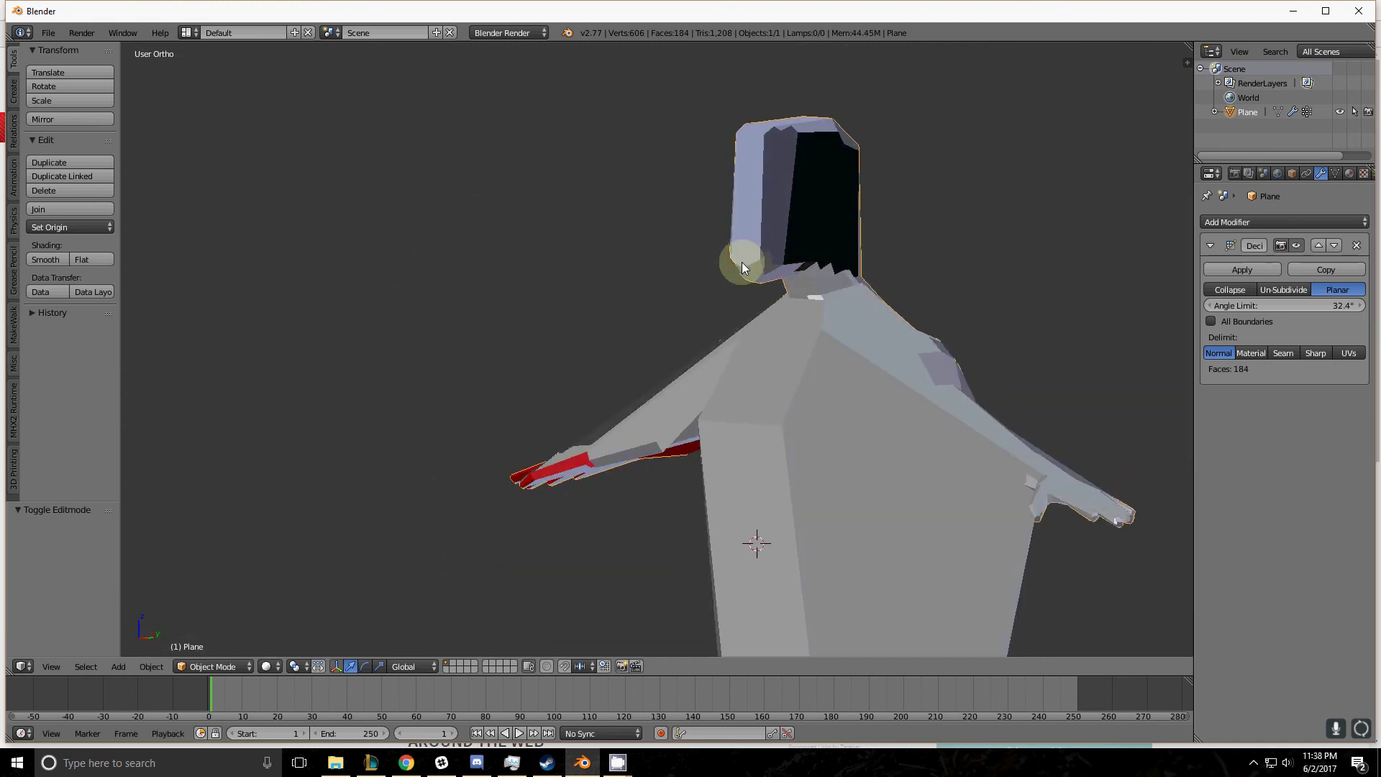
pyautogui.click(1254, 353)
pyautogui.moveTo(795, 309); pyautogui.dragTo(647, 314, button='middle')
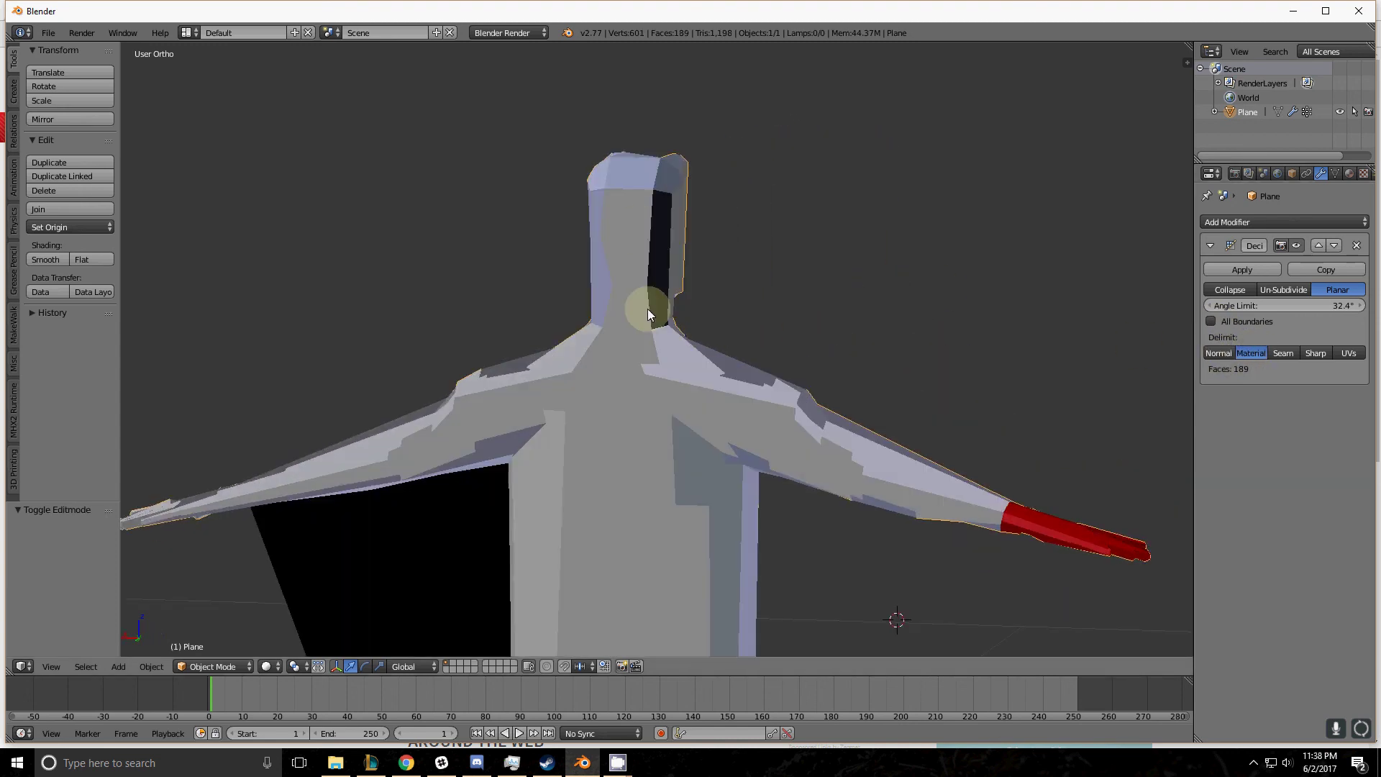
pyautogui.moveTo(835, 415); pyautogui.dragTo(321, 197, button='middle')
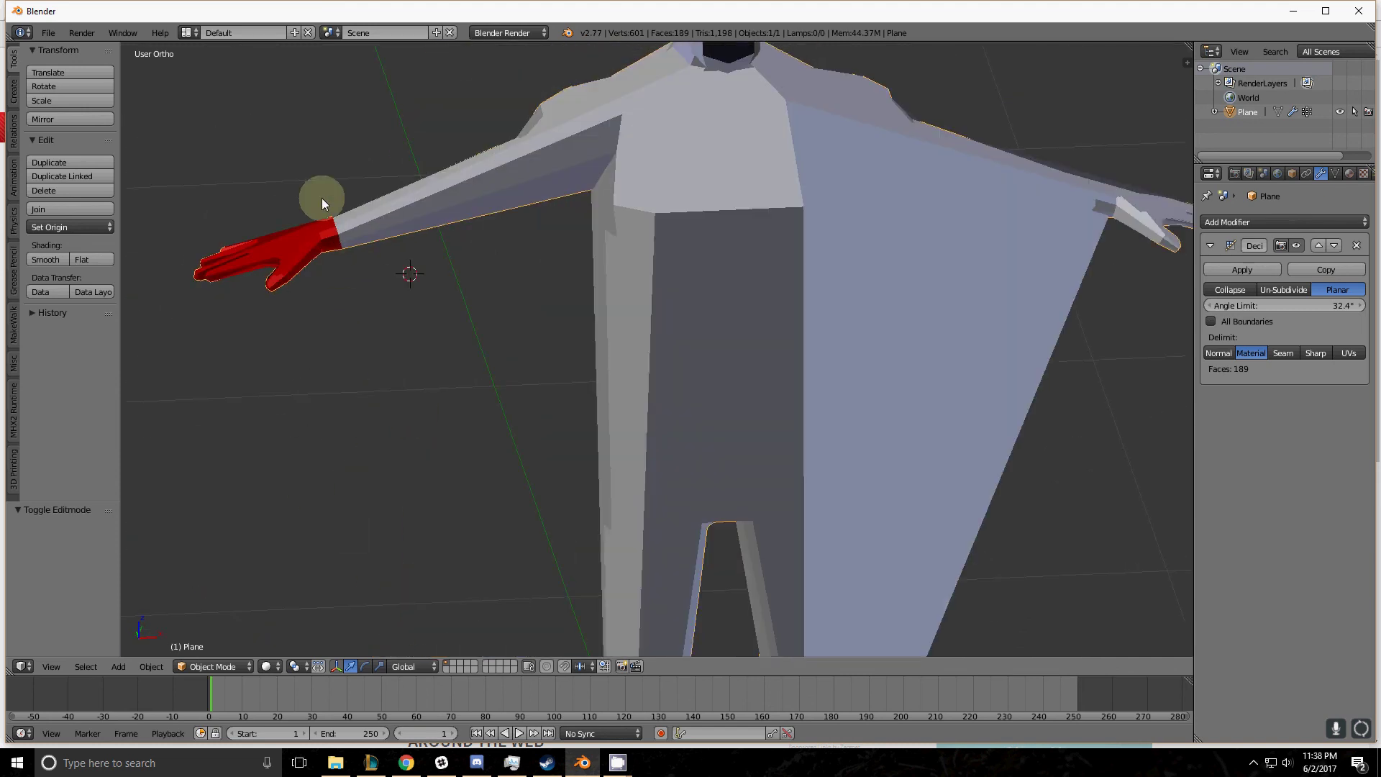
pyautogui.keyDown('shift'); pyautogui.moveTo(352, 261); pyautogui.dragTo(561, 344, button='middle'); pyautogui.keyUp('shift')
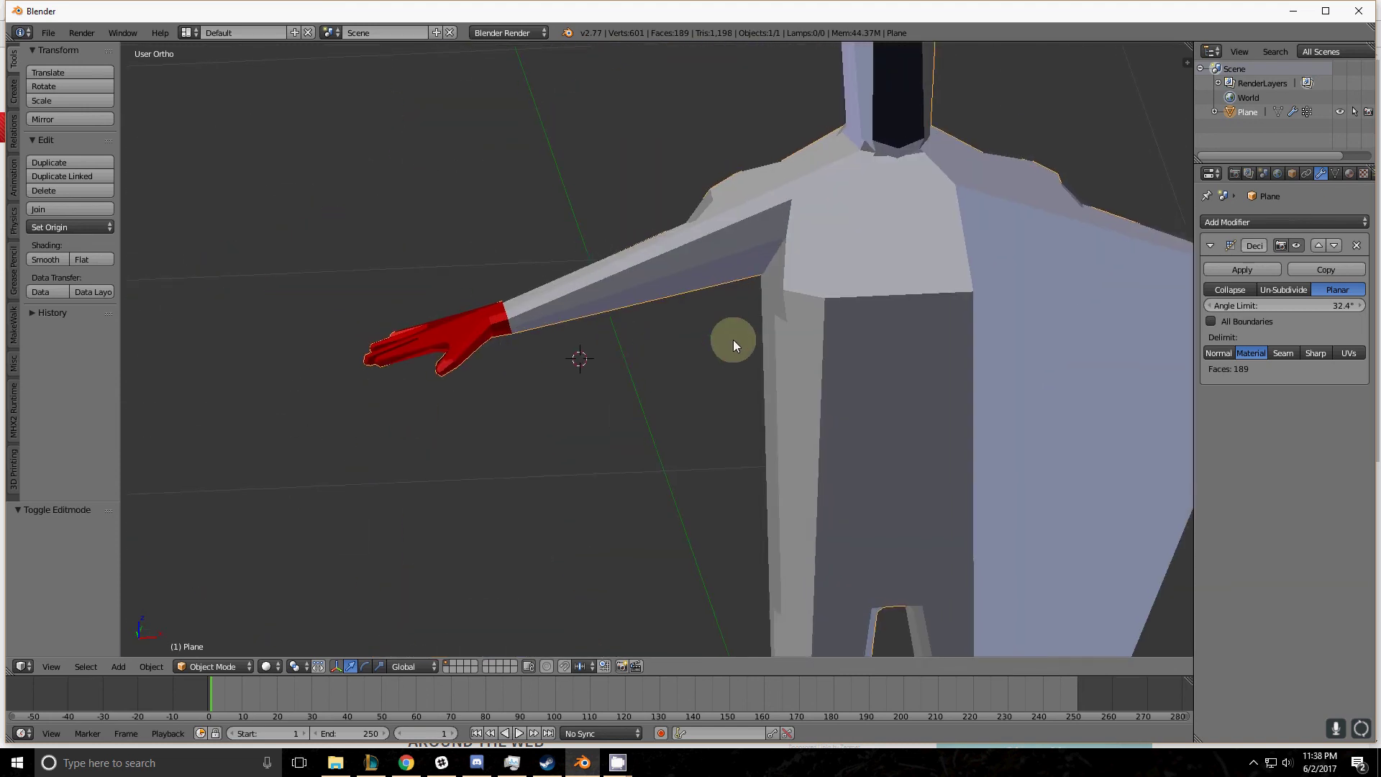
# Try Seam delimit, then settle on Sharp delimit, leaving the figure at 201 faces.
pyautogui.click(1282, 351)
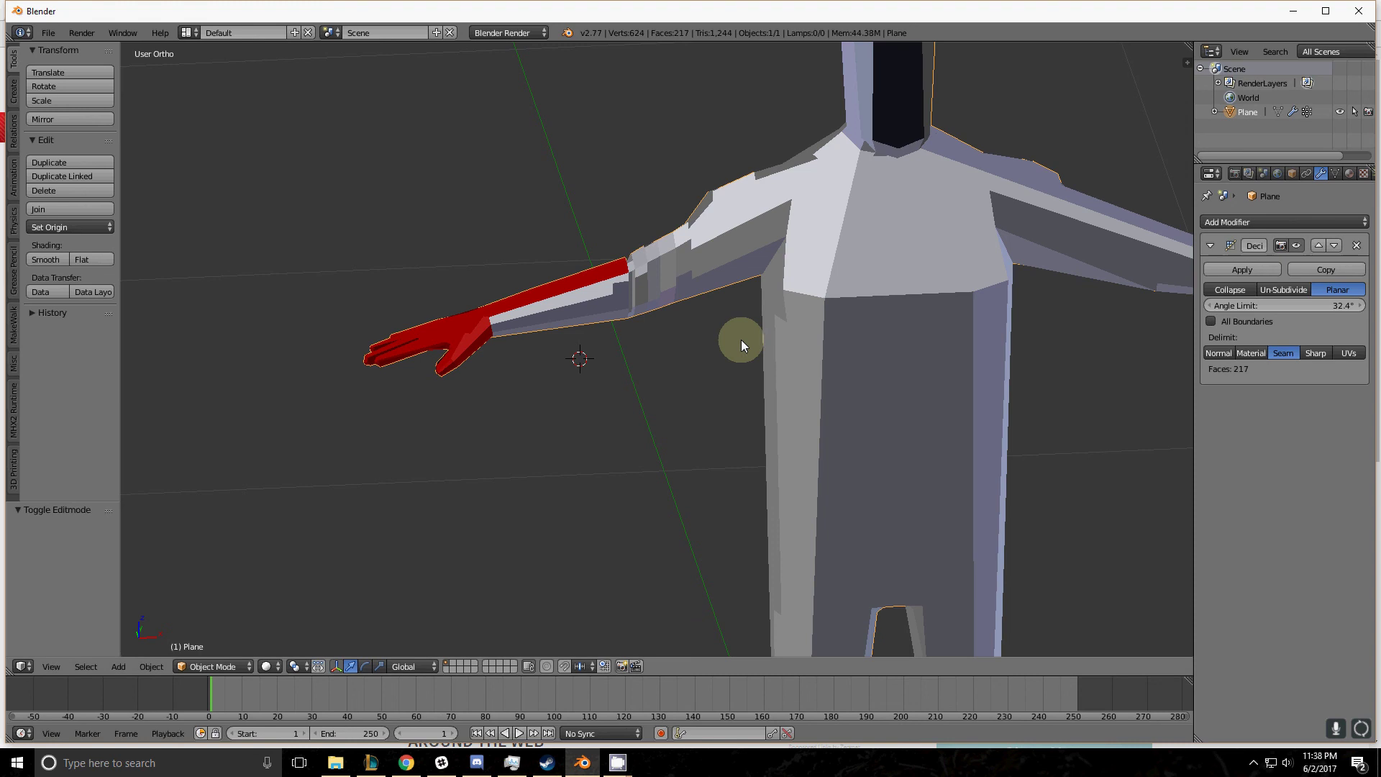
pyautogui.keyDown('shift'); pyautogui.moveTo(741, 340); pyautogui.dragTo(636, 331, button='middle'); pyautogui.keyUp('shift')
pyautogui.scroll(4, 479, 265)
pyautogui.keyDown('shift'); pyautogui.moveTo(479, 265); pyautogui.dragTo(537, 360, button='middle'); pyautogui.keyUp('shift')
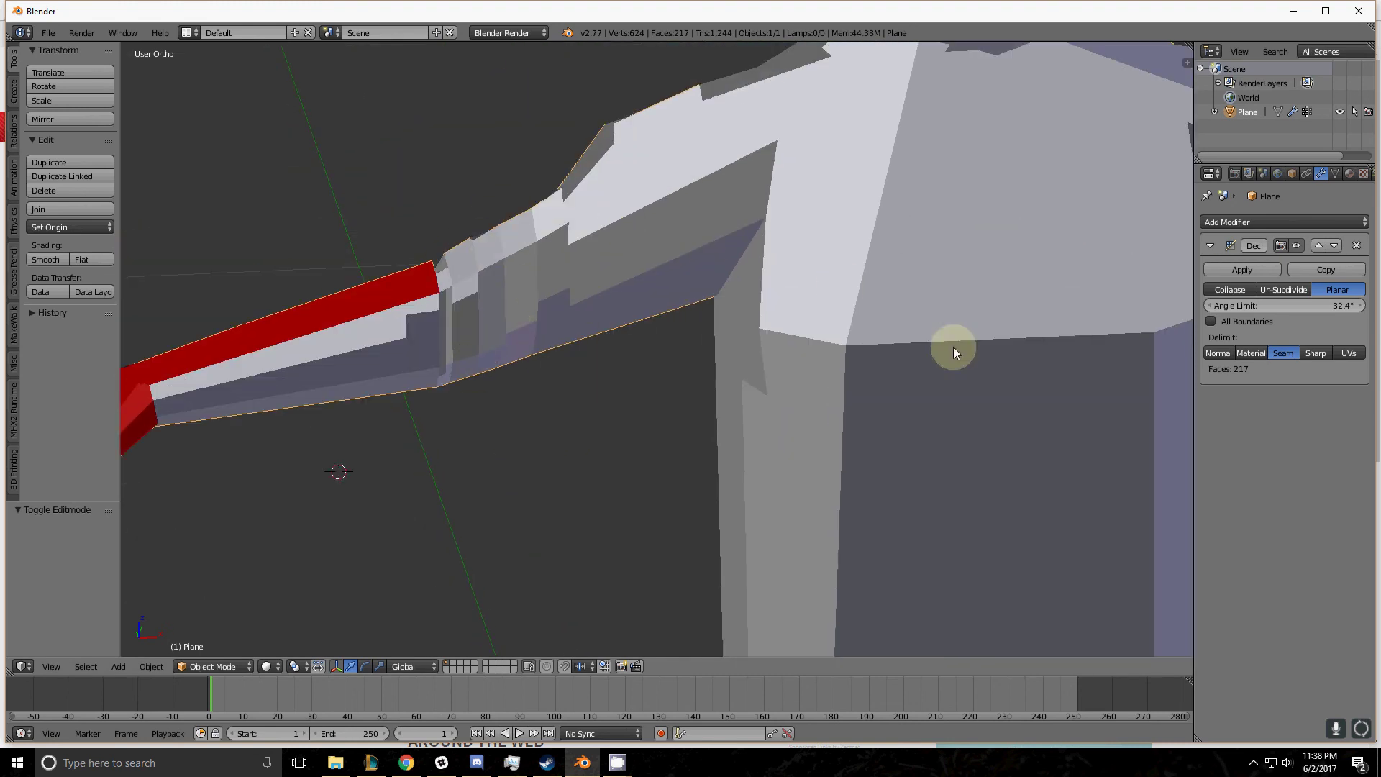
pyautogui.click(1316, 353)
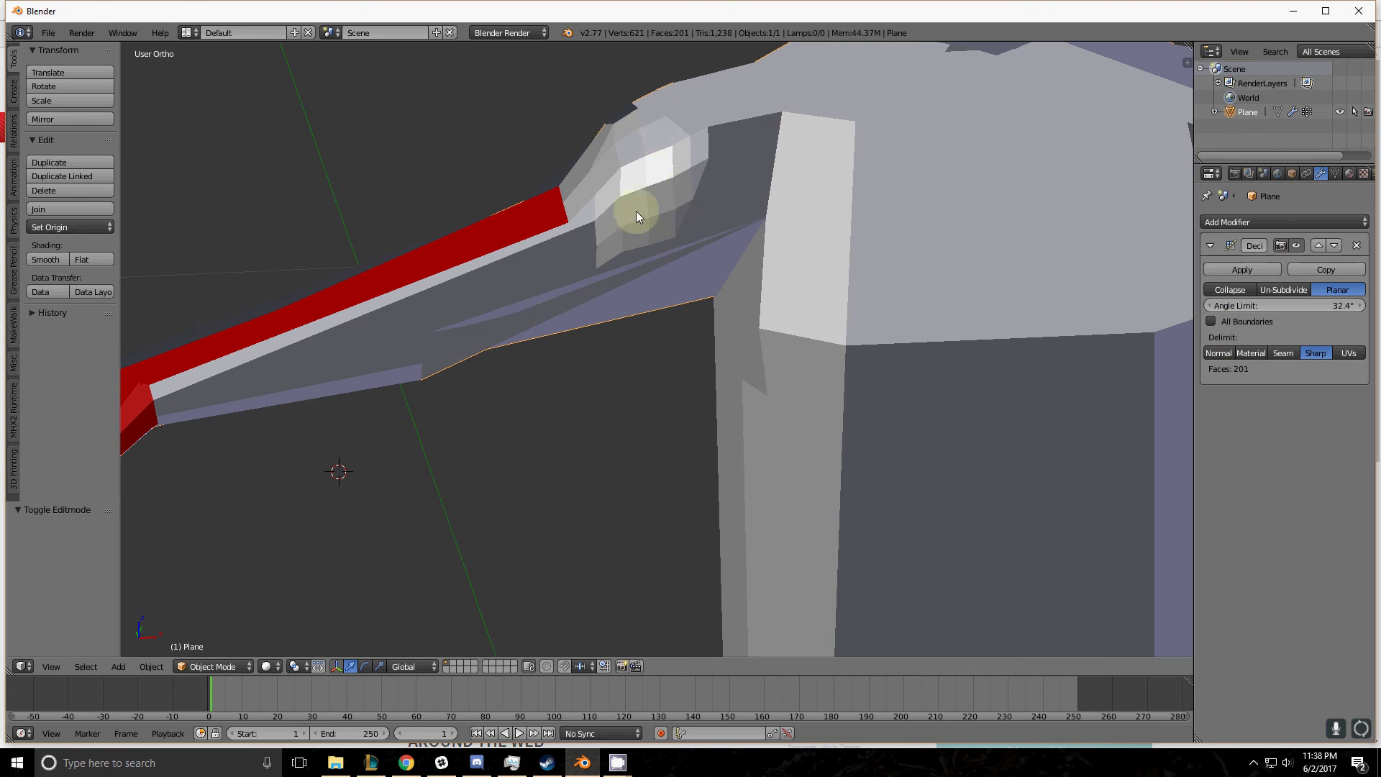
pyautogui.scroll(-3, 636, 210)
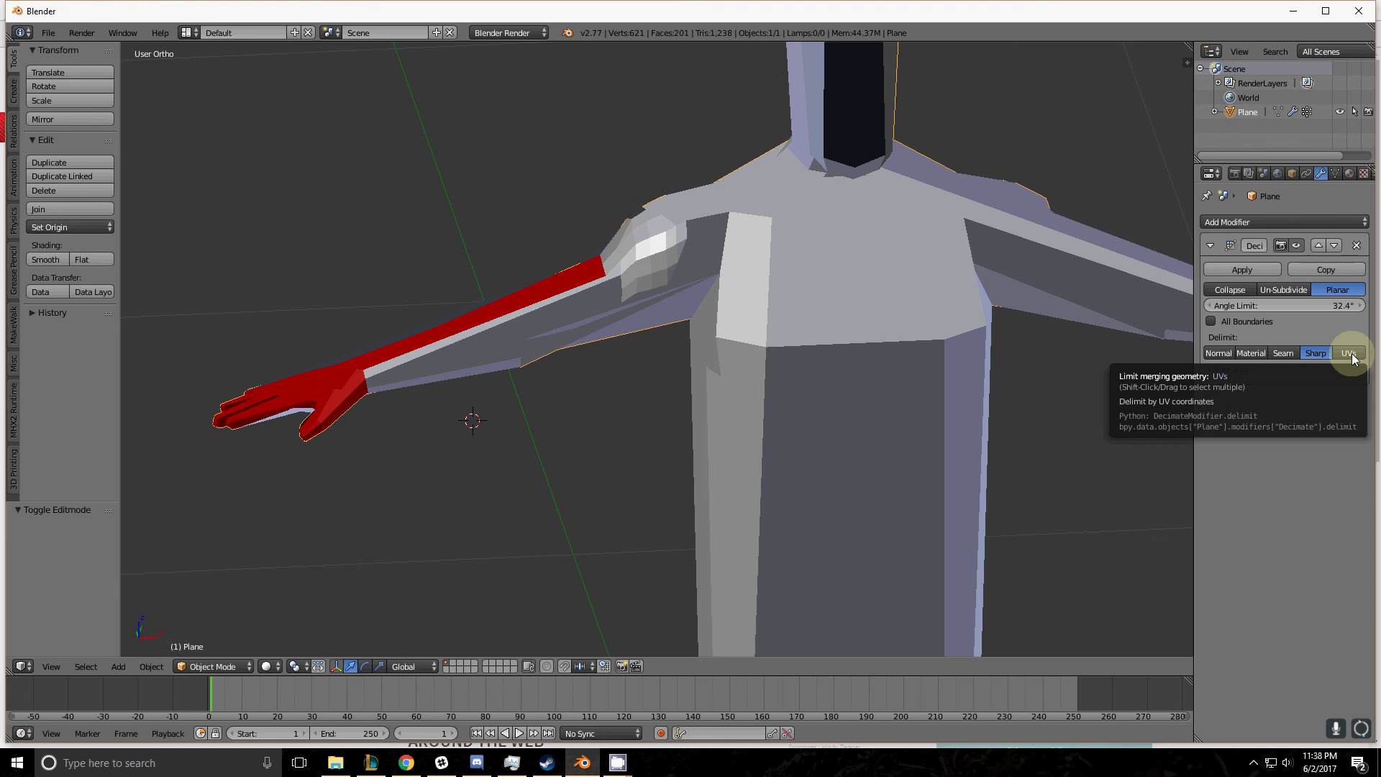
pyautogui.scroll(-4, 869, 434)
pyautogui.scroll(-2, 779, 442)
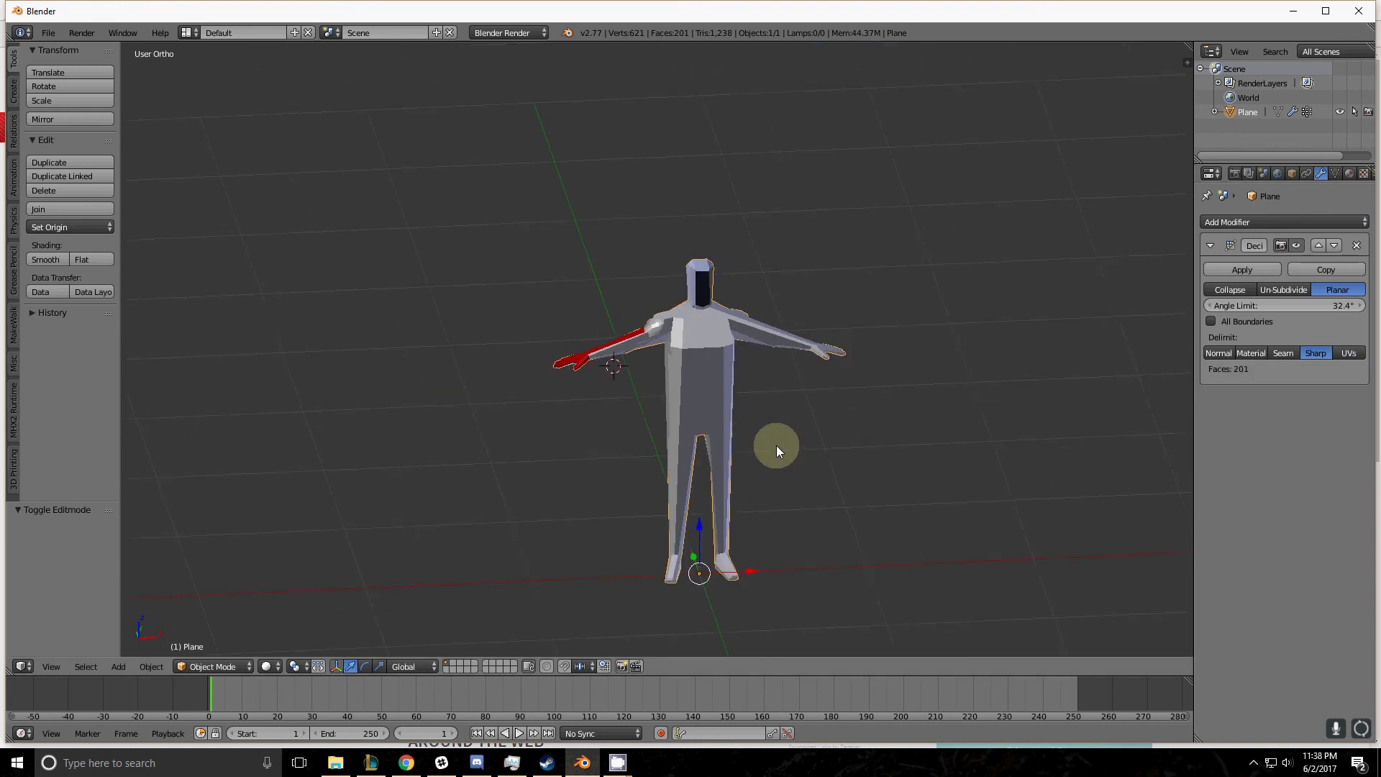
pyautogui.moveTo(775, 446); pyautogui.dragTo(743, 442, button='middle')
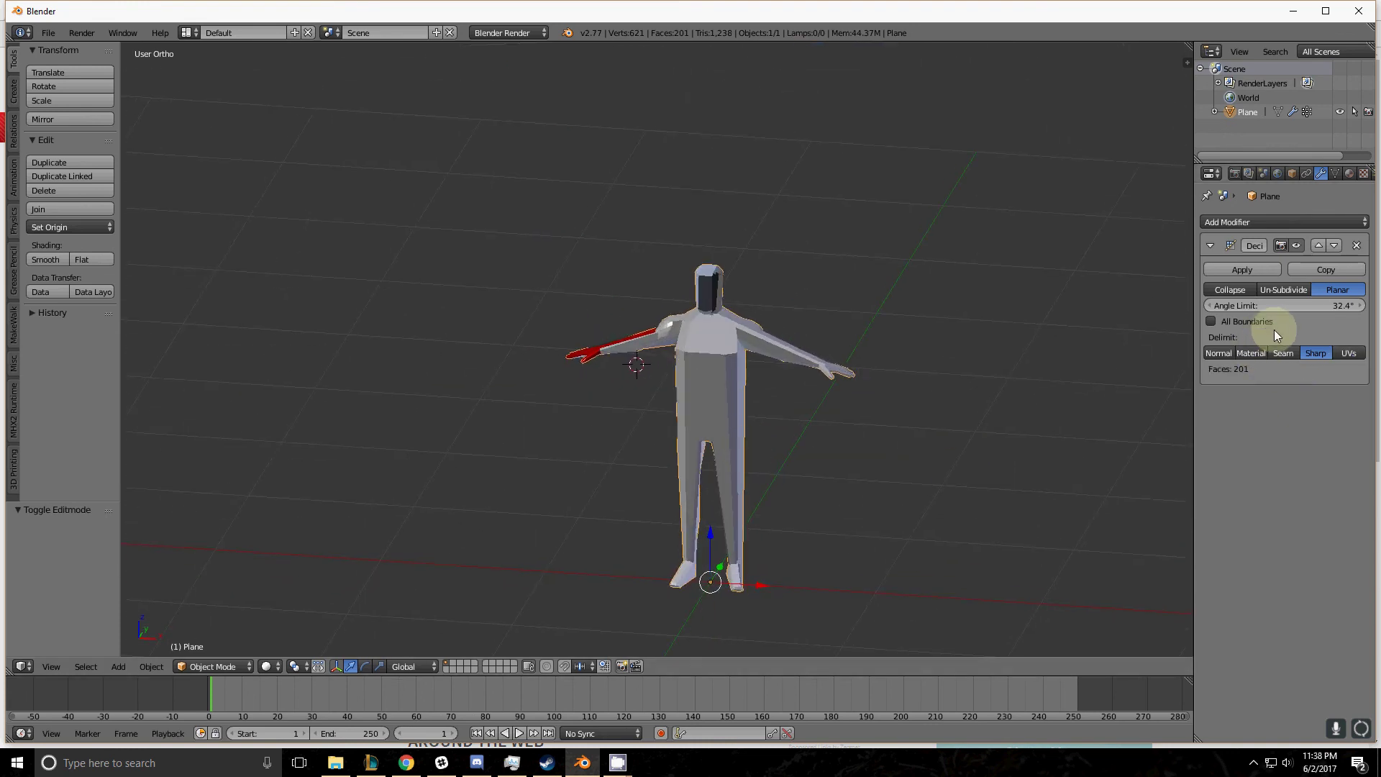
pyautogui.scroll(5, 799, 450)
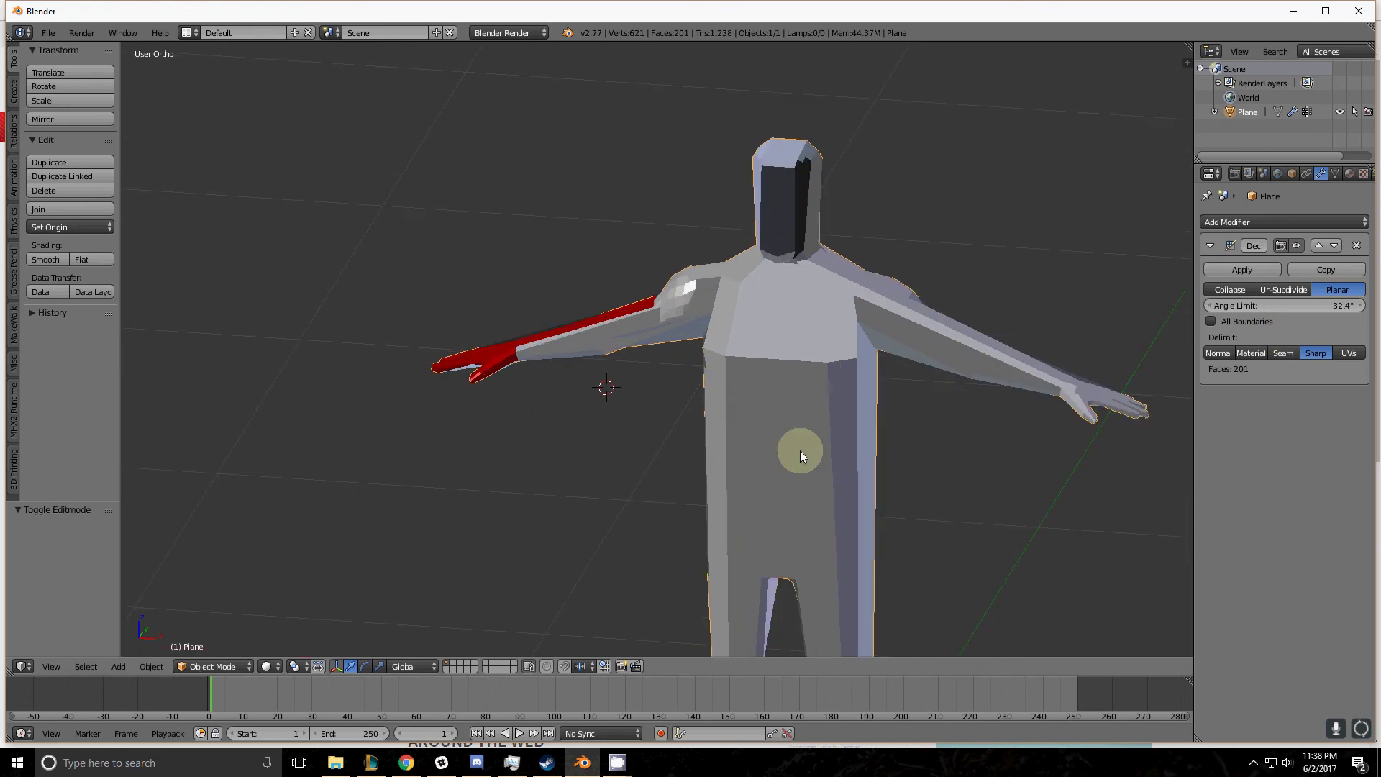
pyautogui.scroll(-4, 798, 448)
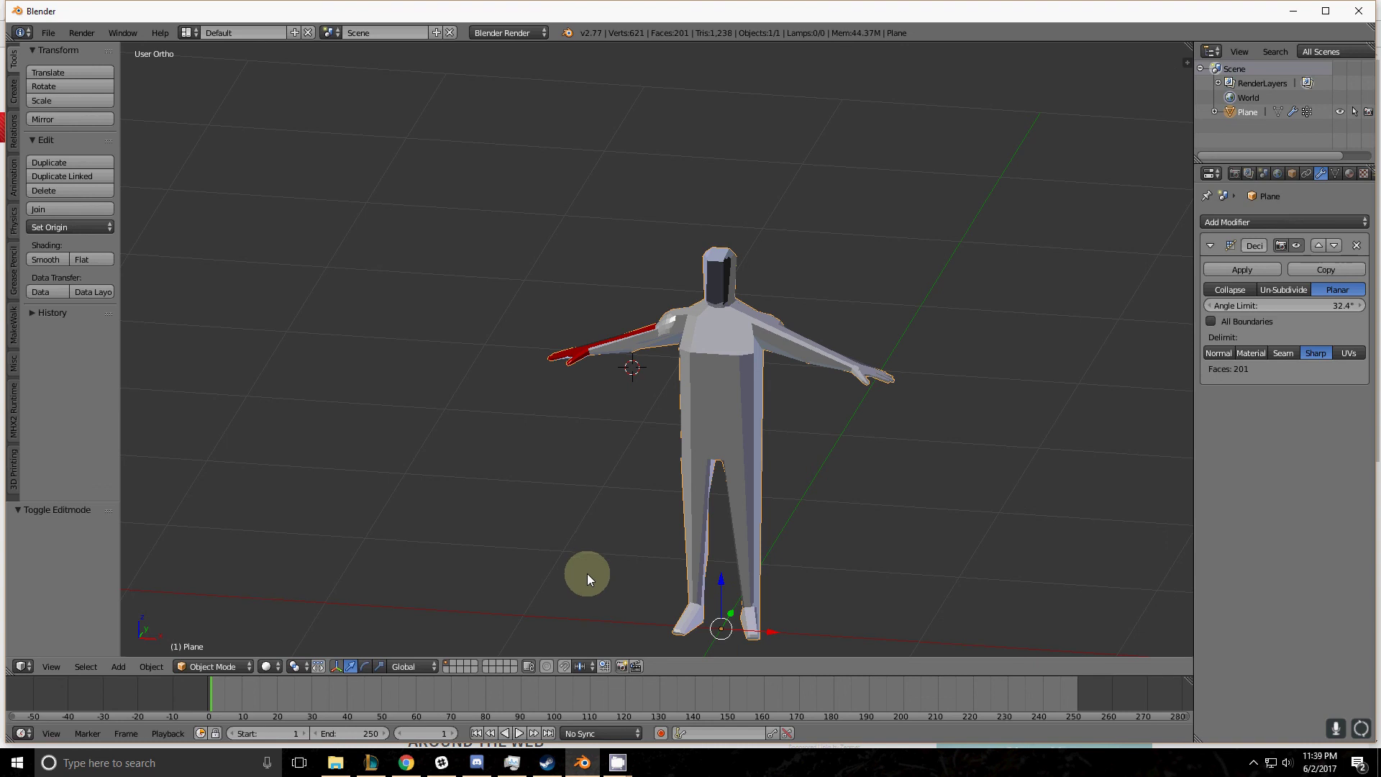
pyautogui.scroll(-4, 690, 572)
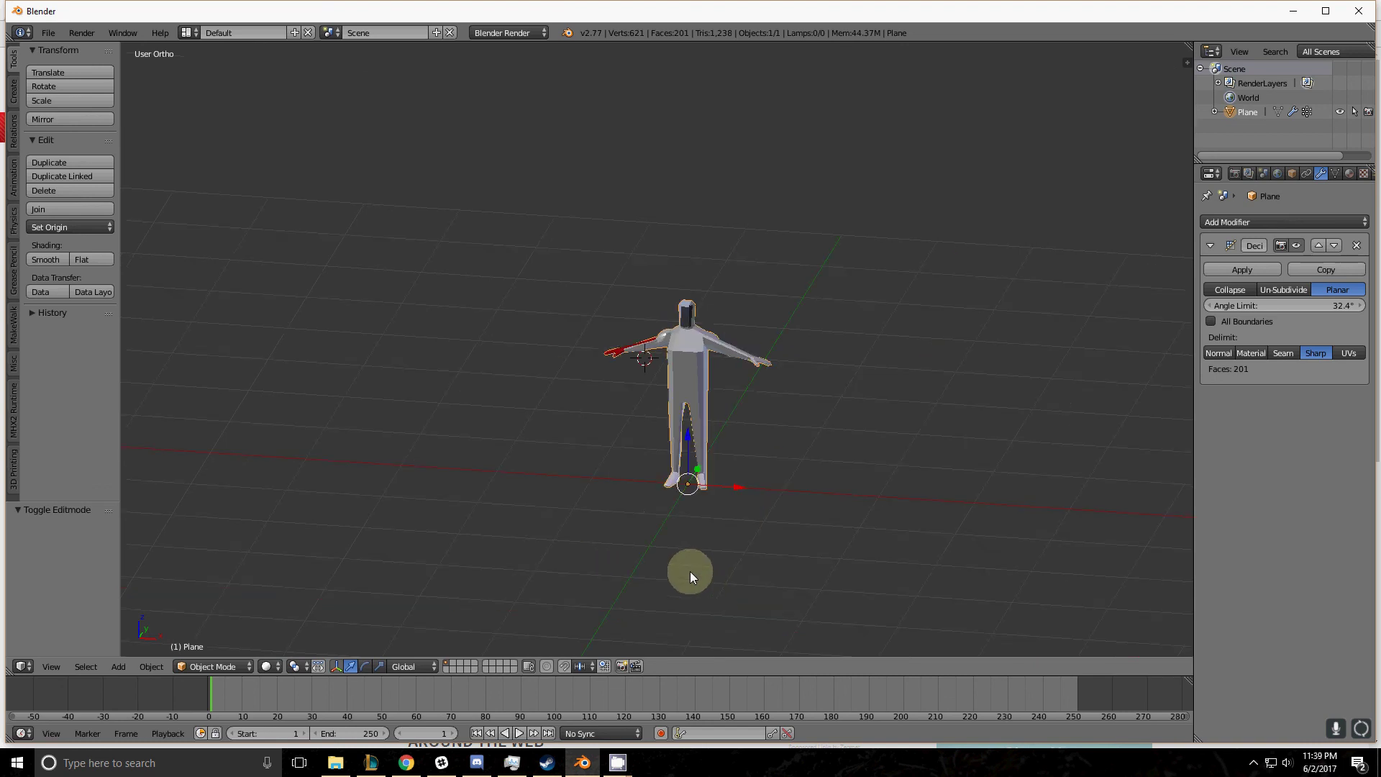
pyautogui.moveTo(641, 511); pyautogui.dragTo(587, 546, button='middle')
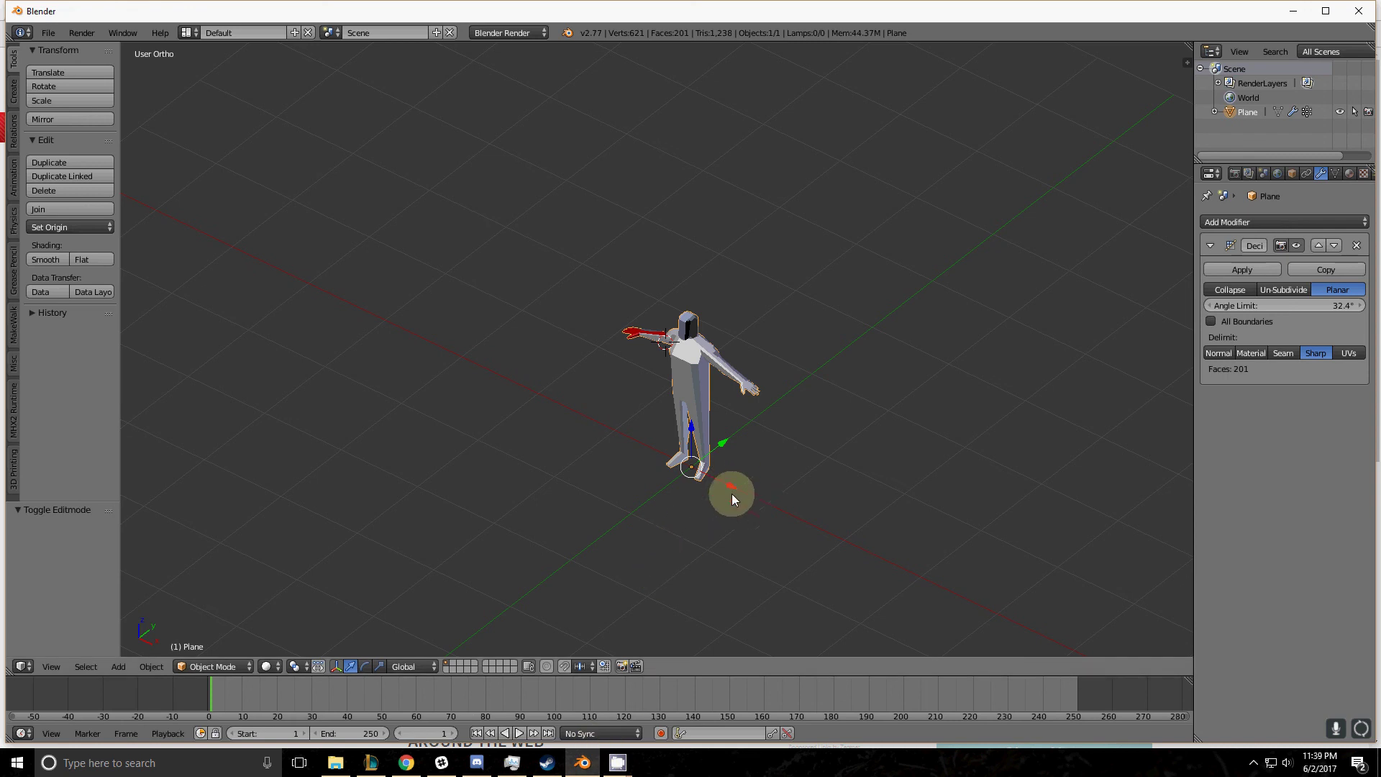
pyautogui.moveTo(618, 759)
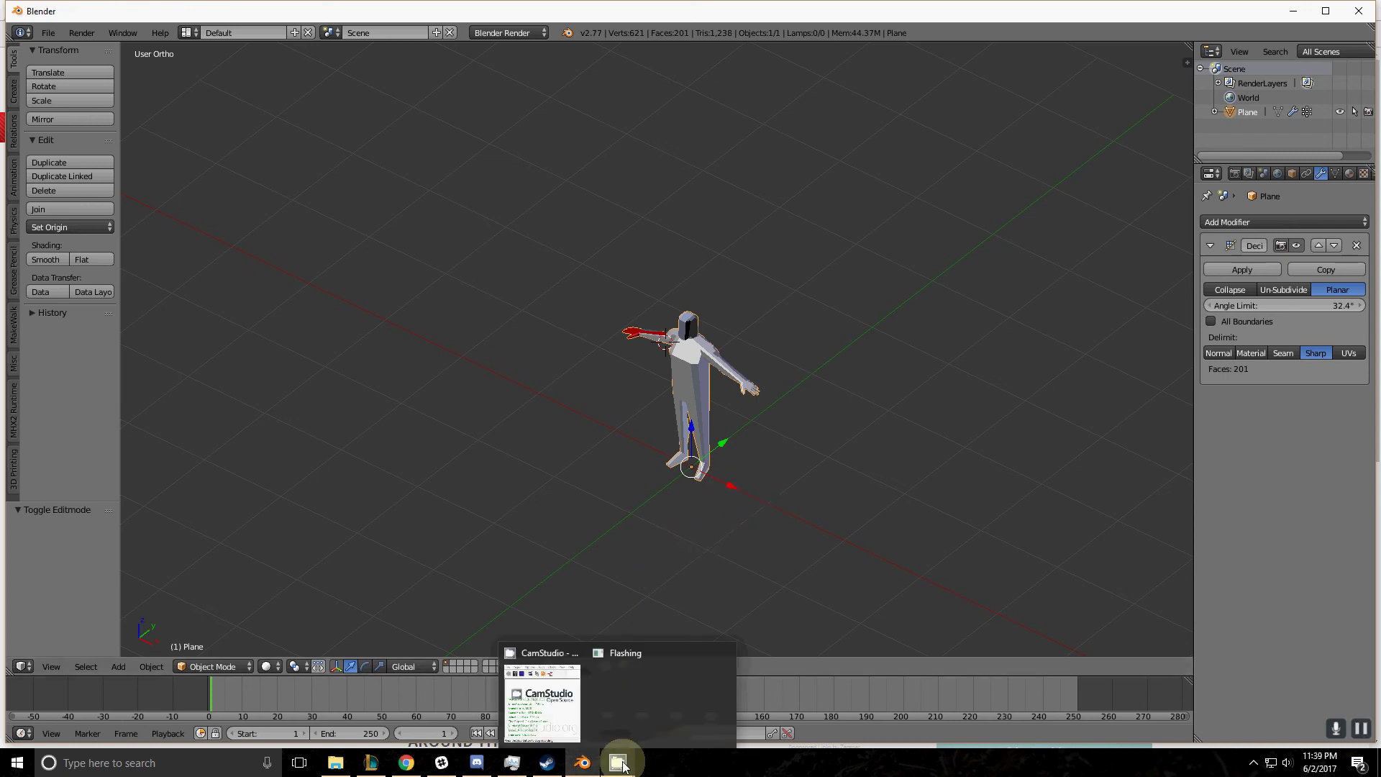